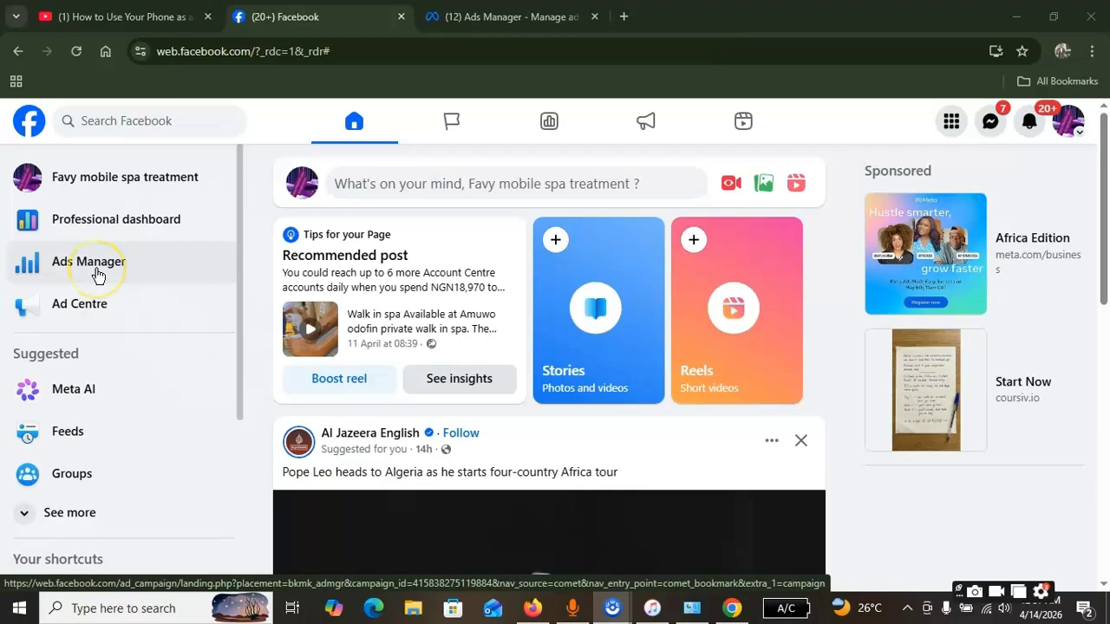
# - Switch to Ads Manager and start creating a new campaign
pyautogui.click(499, 17)
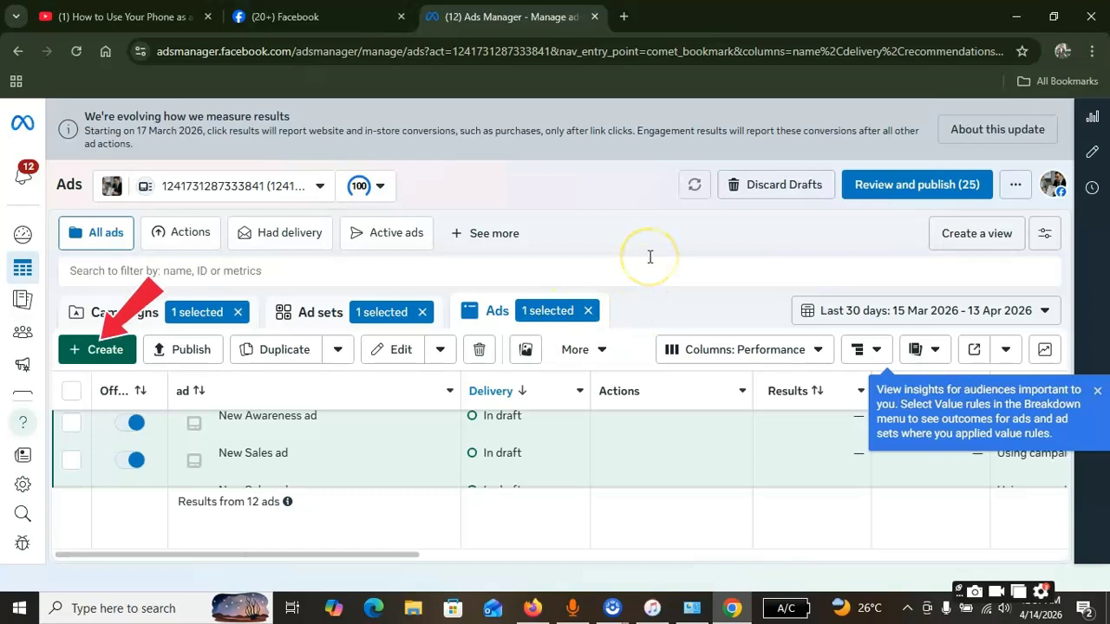
pyautogui.click(94, 353)
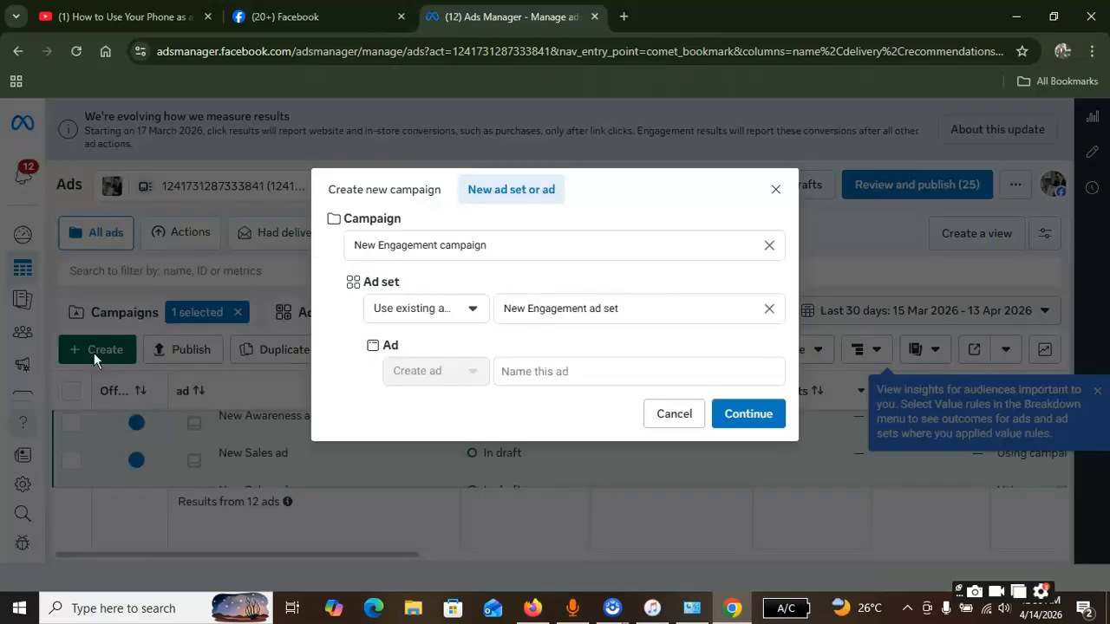
pyautogui.click(407, 201)
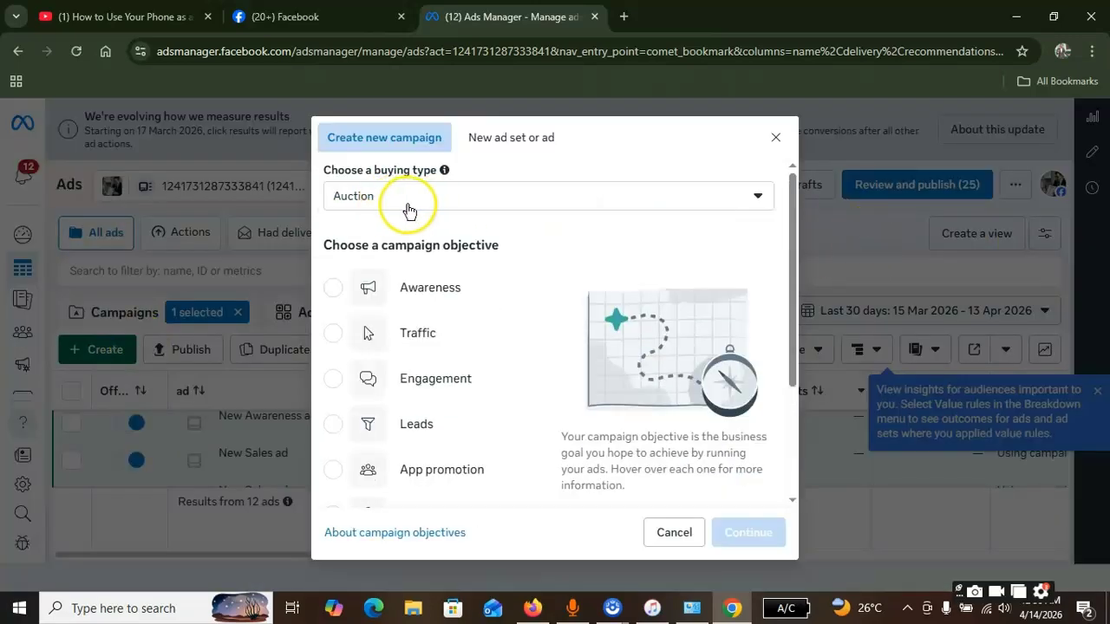
# - Try out the Traffic, Leads and Sales objectives for the new campaign
pyautogui.scroll(-1, 481, 224)
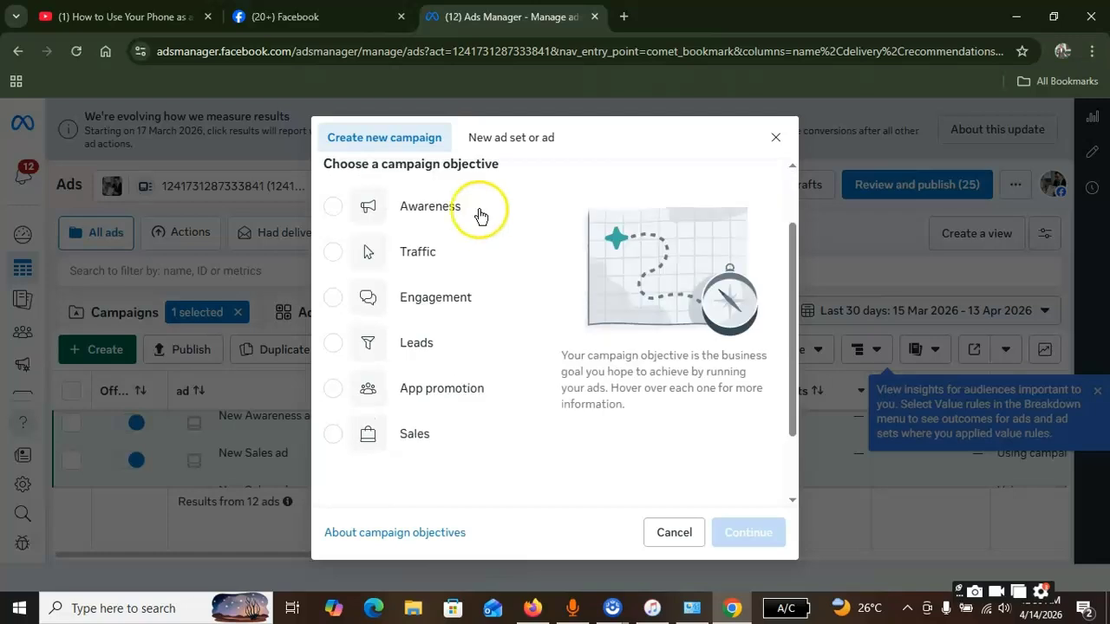
pyautogui.click(335, 254)
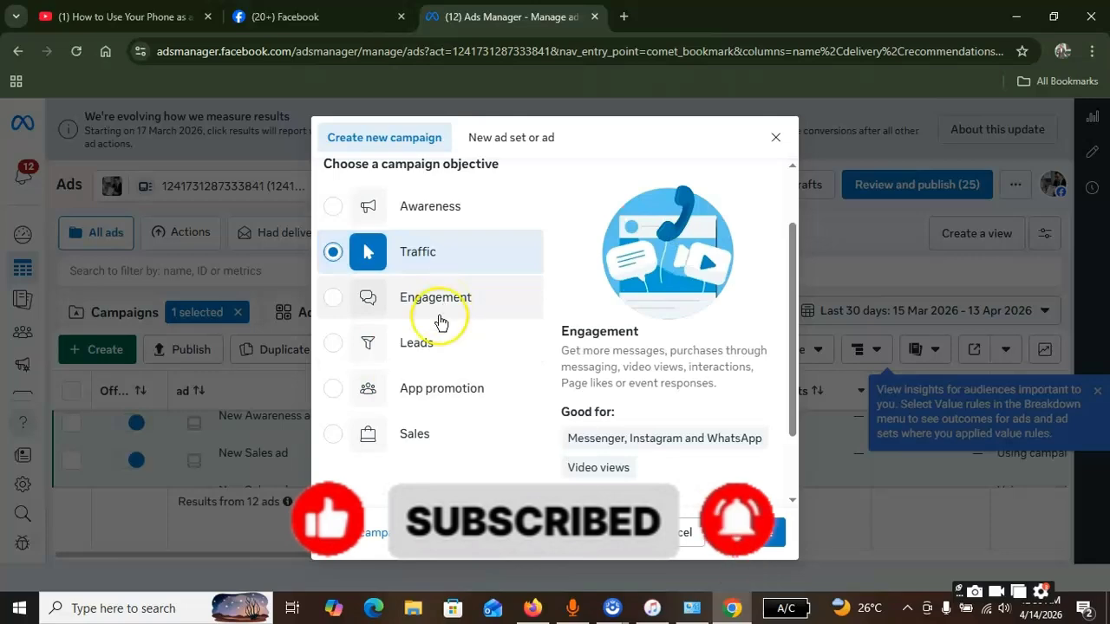
pyautogui.click(335, 297)
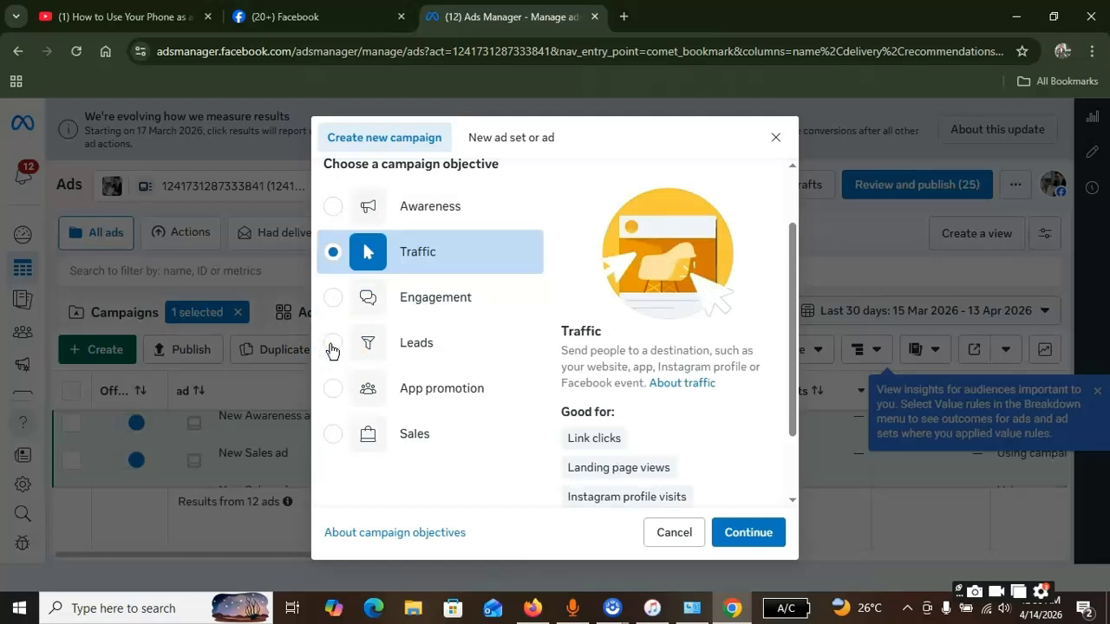
pyautogui.click(330, 350)
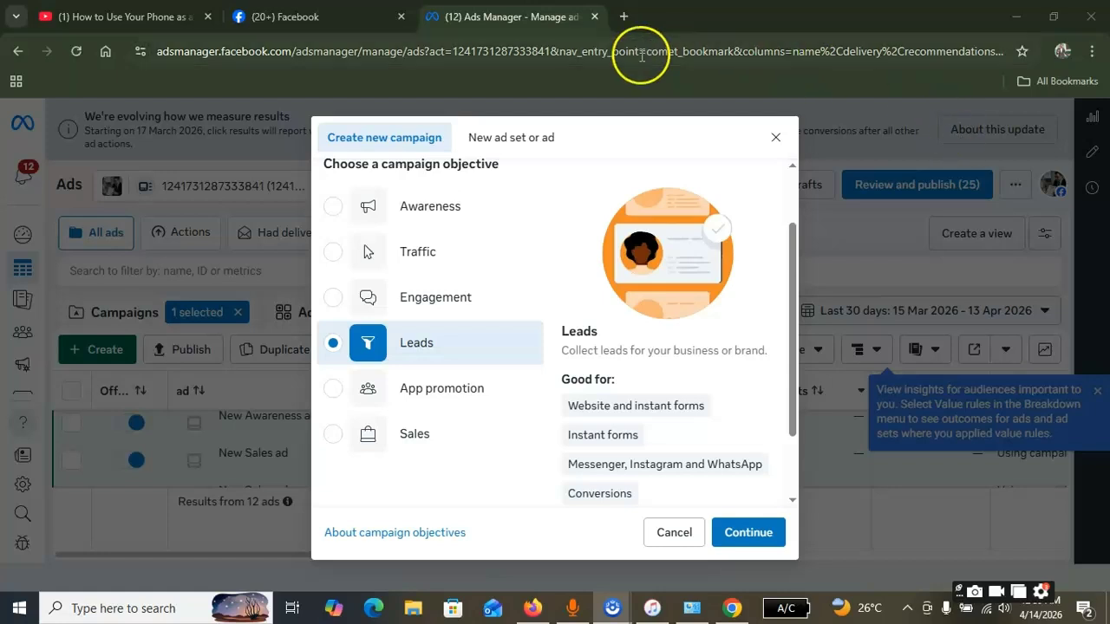
pyautogui.click(332, 444)
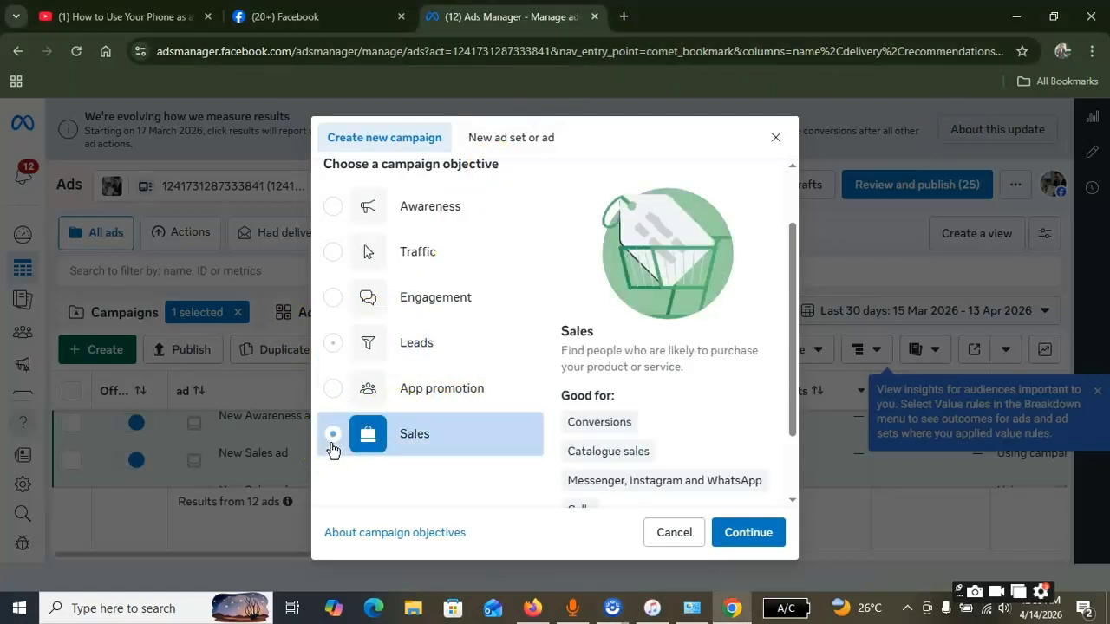
# - Create the campaign with the Leads objective and dismiss the Advantage+ leads campaign introduction
pyautogui.click(332, 346)
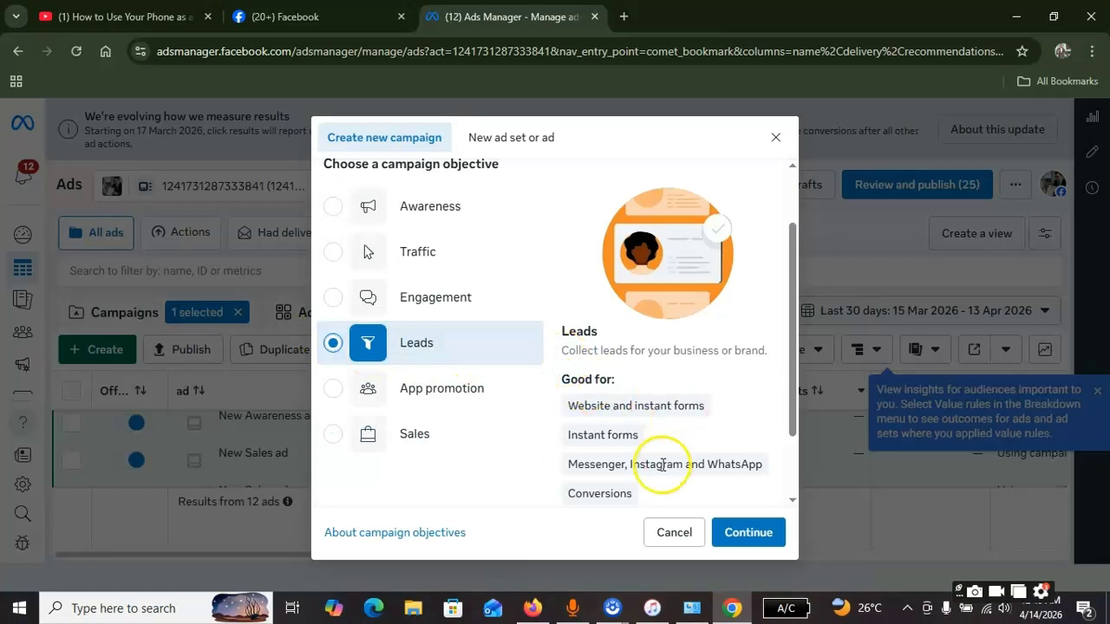
pyautogui.moveTo(642, 401)
pyautogui.scroll(-1, 620, 450)
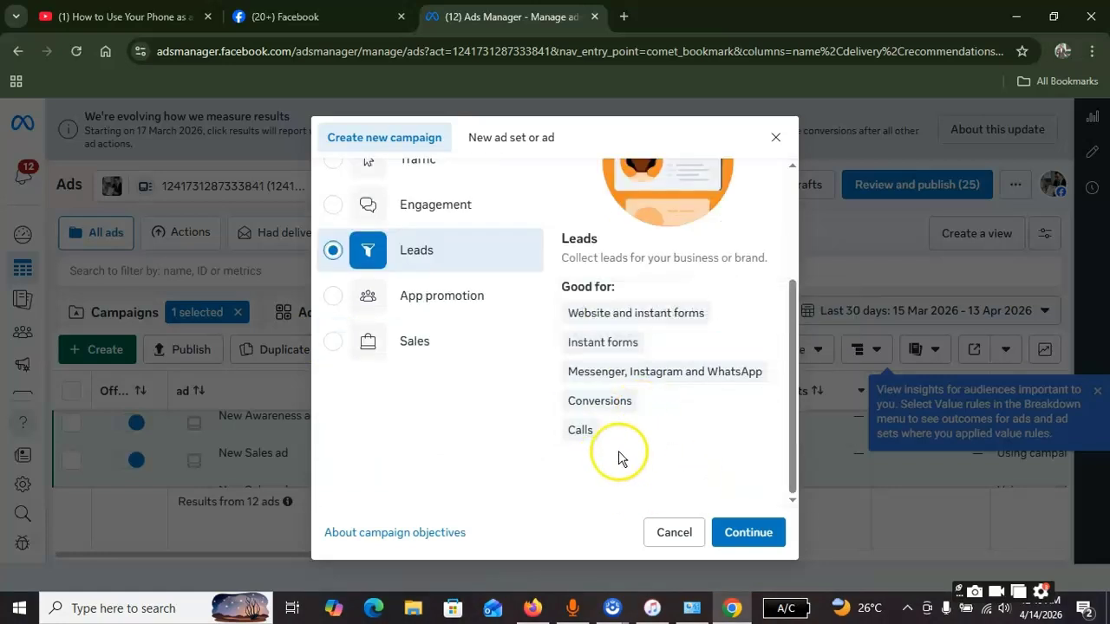
pyautogui.moveTo(636, 438)
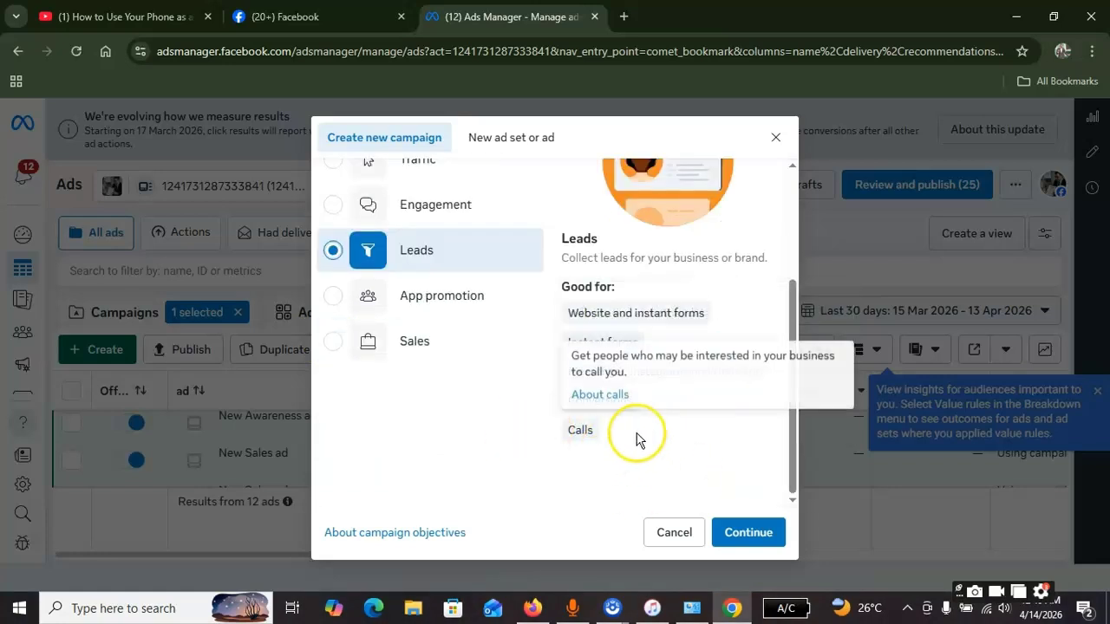
pyautogui.click(752, 542)
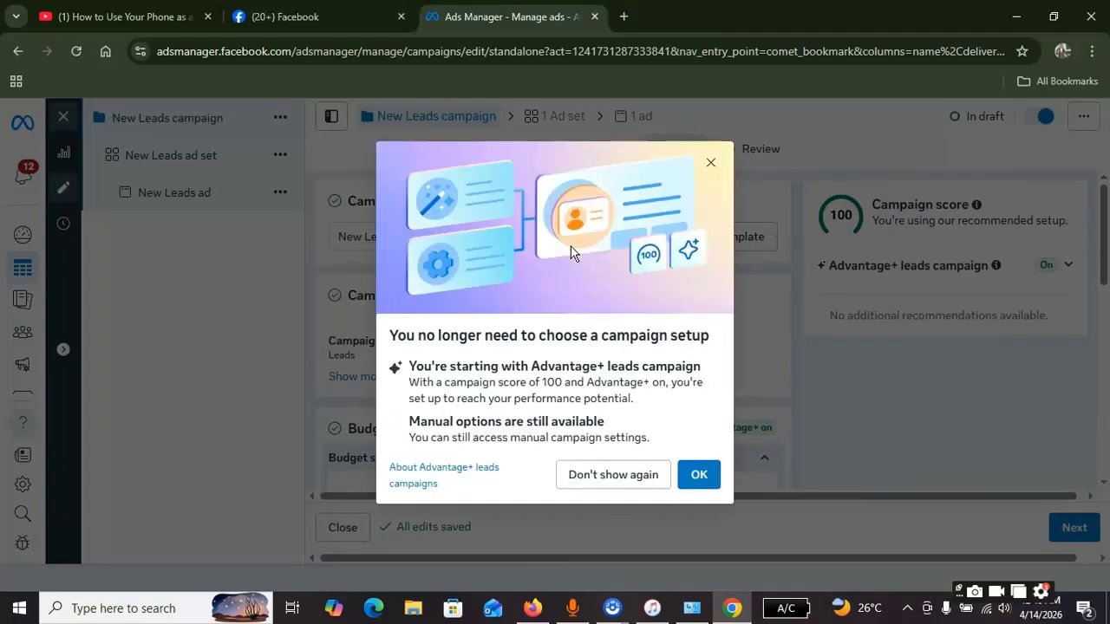
pyautogui.click(710, 165)
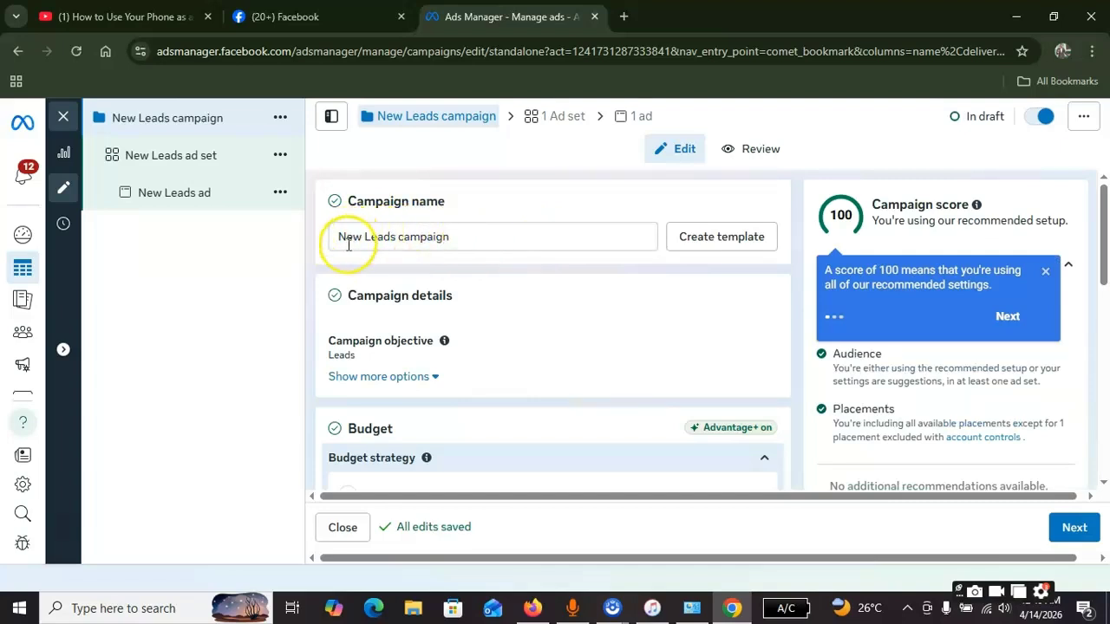
# - Set the leads campaign's daily budget to ₦1,500
pyautogui.moveTo(318, 250); pyautogui.dragTo(471, 240)
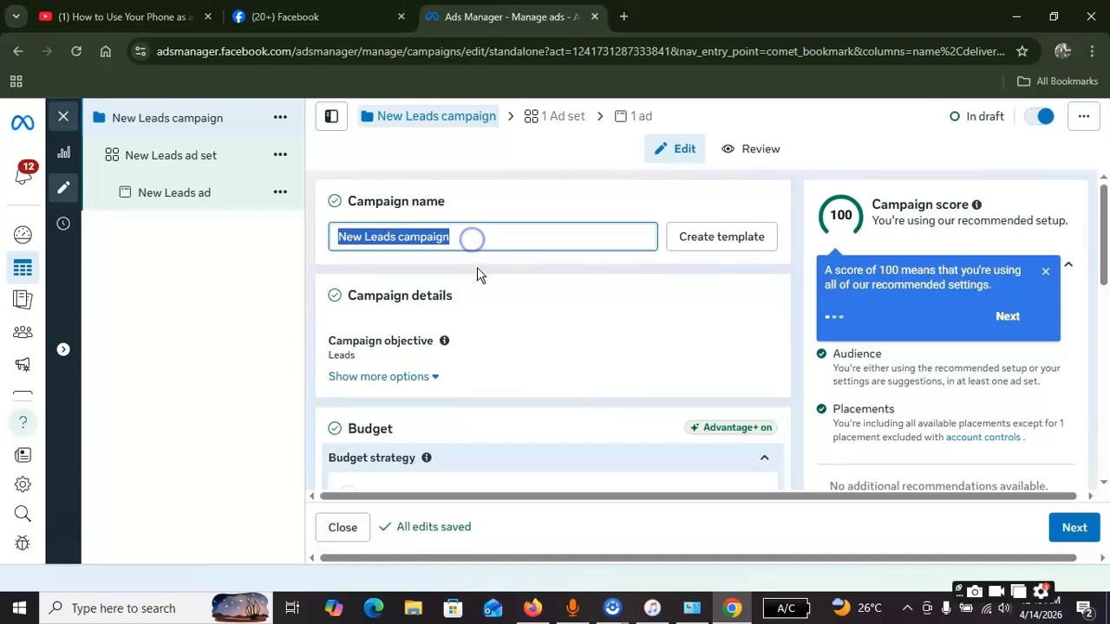
pyautogui.scroll(-3, 449, 342)
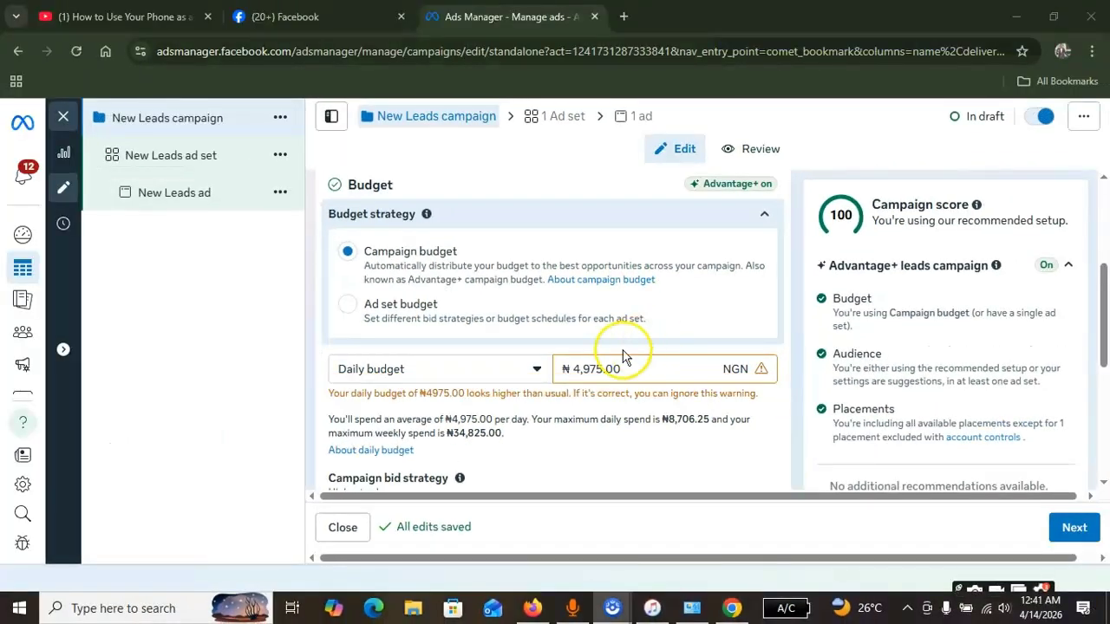
pyautogui.moveTo(639, 367); pyautogui.dragTo(515, 370)
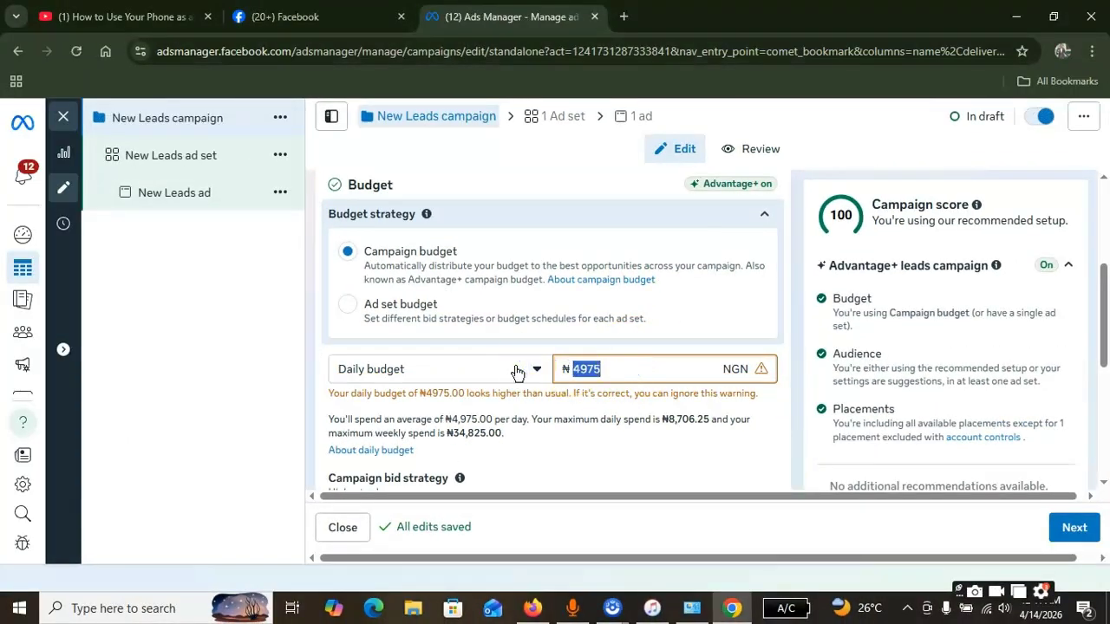
pyautogui.write('1500')
pyautogui.click(599, 438)
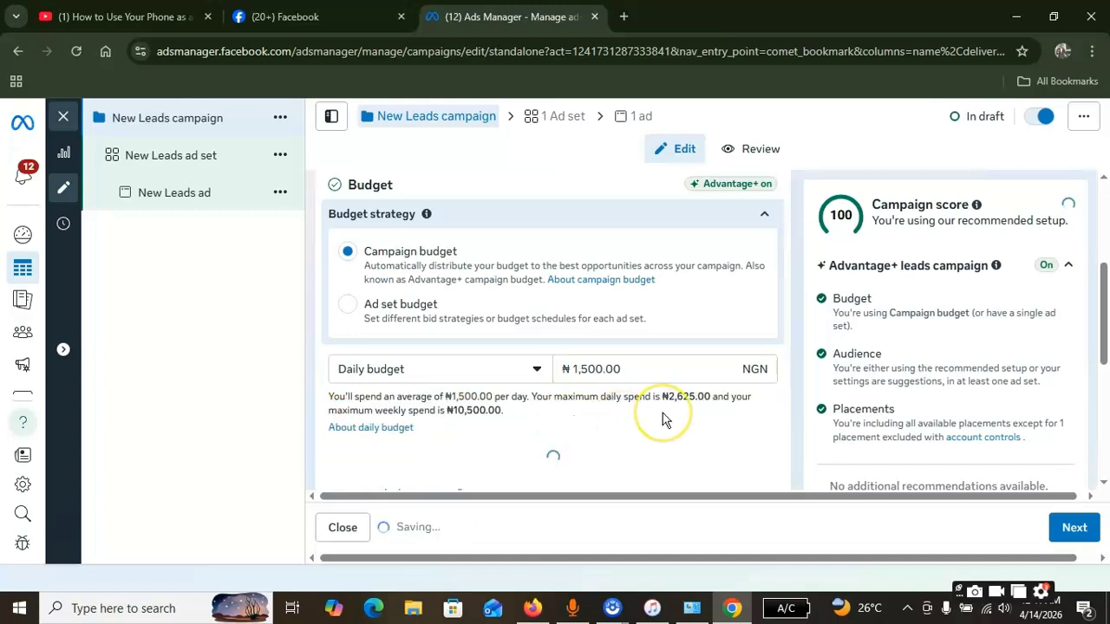
# - Review the budget, A/B test and Special Ad Categories settings, and continue to the ad set
pyautogui.scroll(-2, 659, 402)
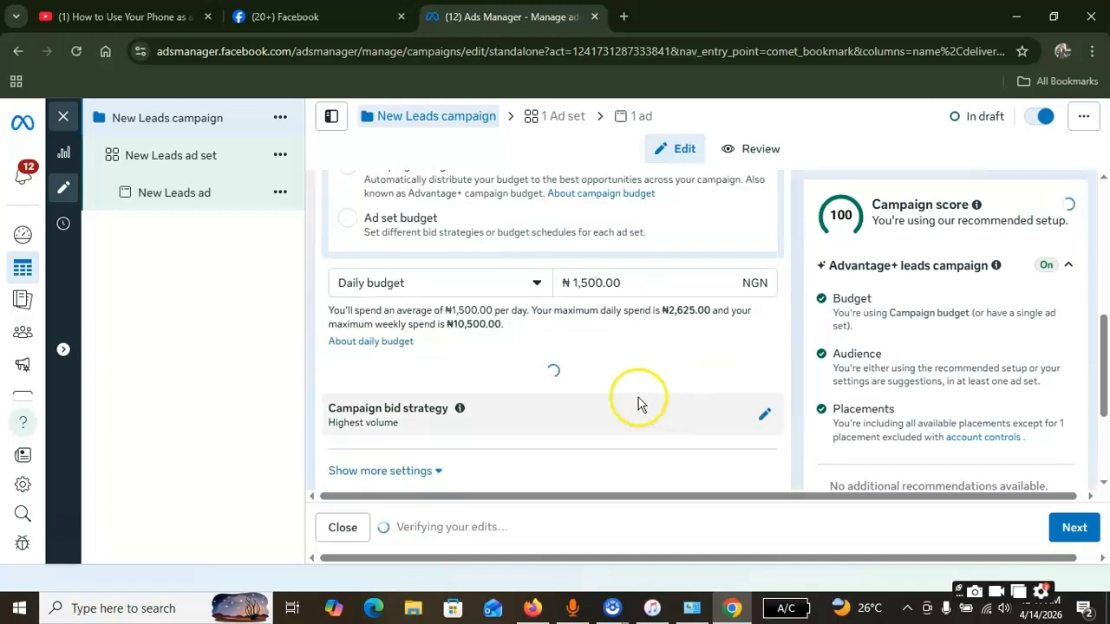
pyautogui.scroll(1, 590, 313)
pyautogui.scroll(1, 581, 325)
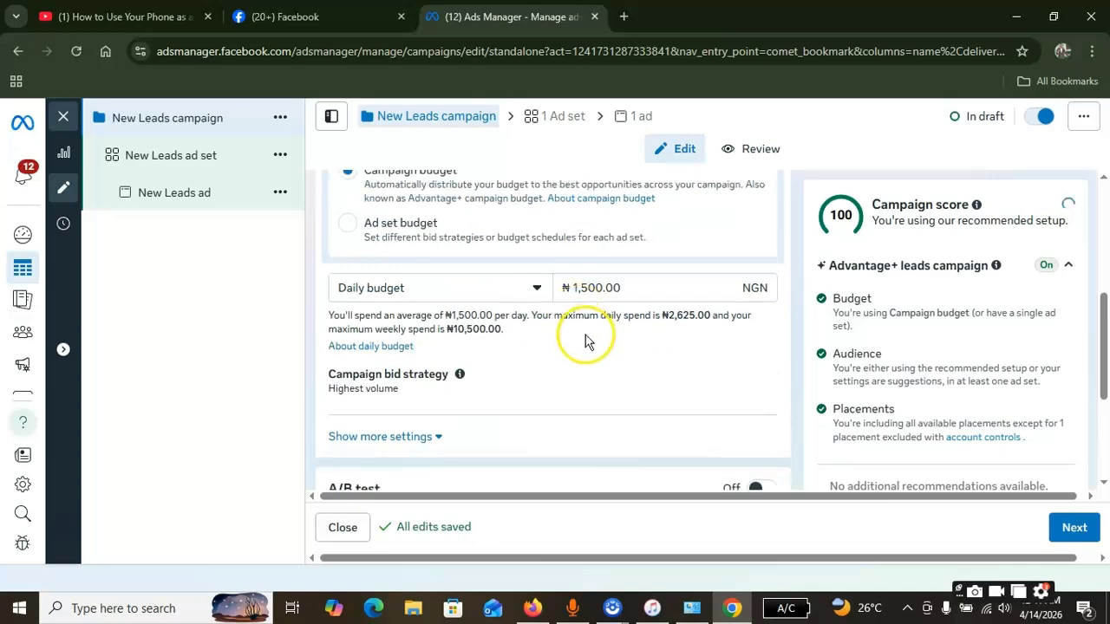
pyautogui.scroll(4, 585, 330)
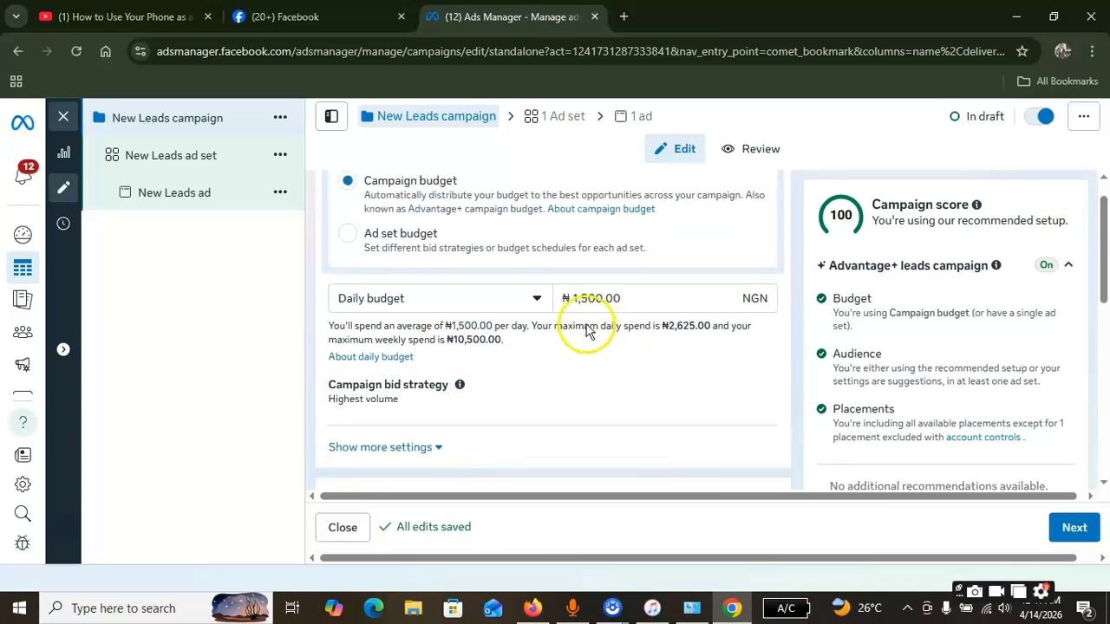
pyautogui.scroll(-6, 587, 352)
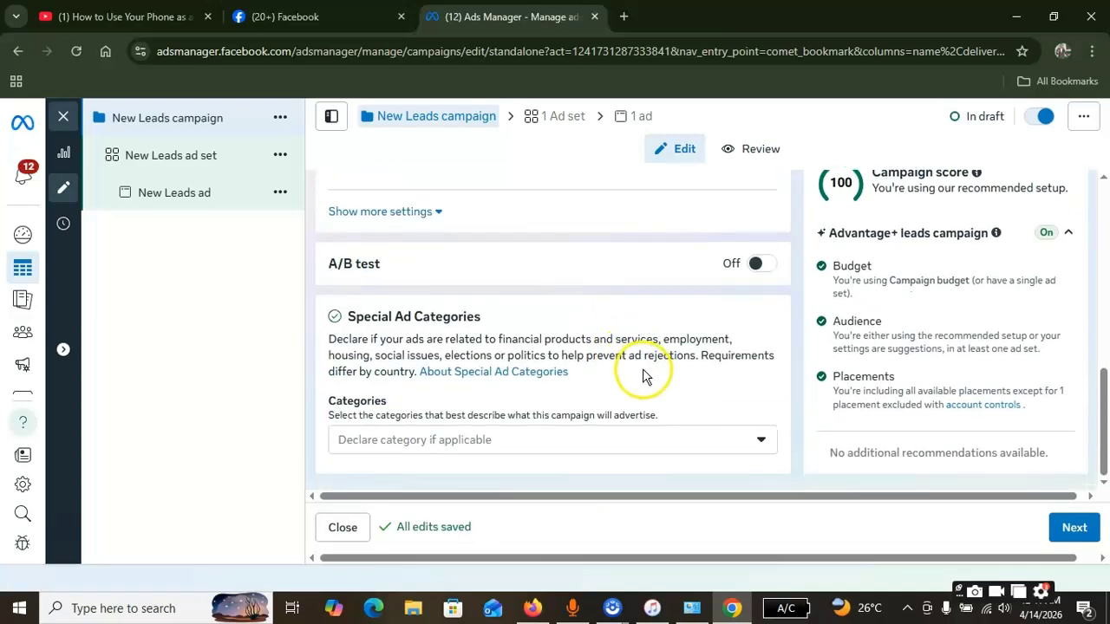
pyautogui.click(1070, 533)
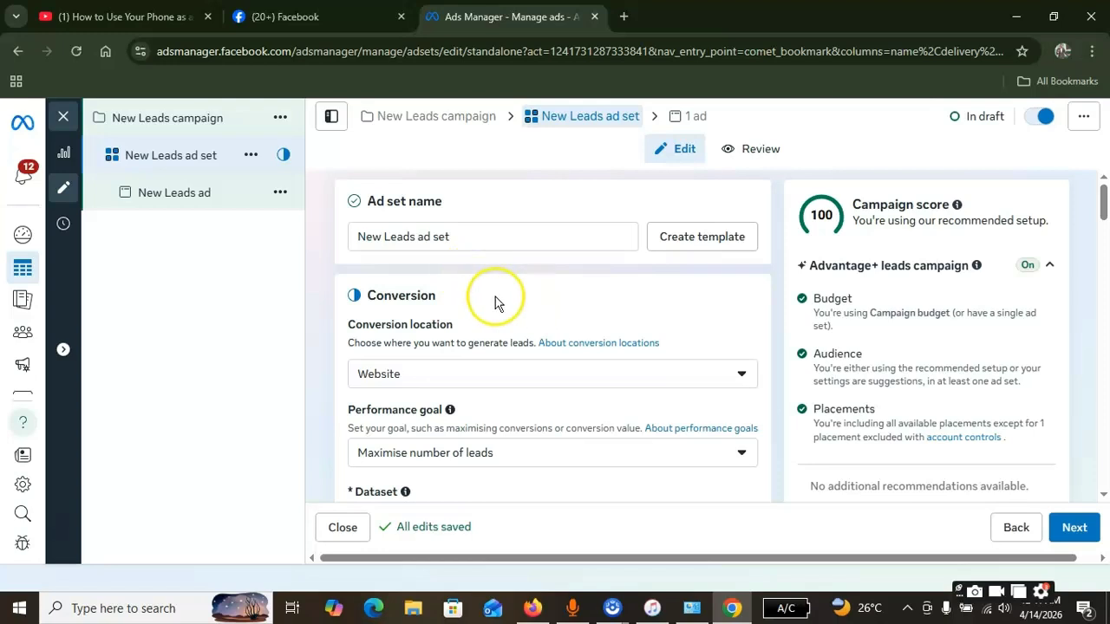
# - Set the ad set's conversion location to Instant forms and Messenger
pyautogui.scroll(-1, 477, 310)
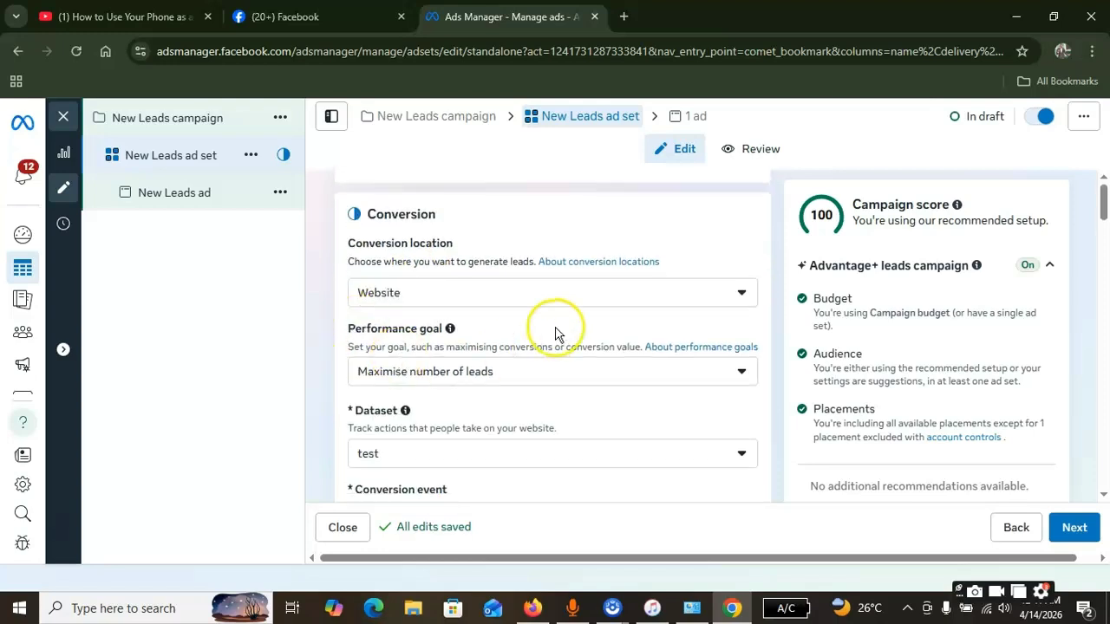
pyautogui.scroll(1, 376, 314)
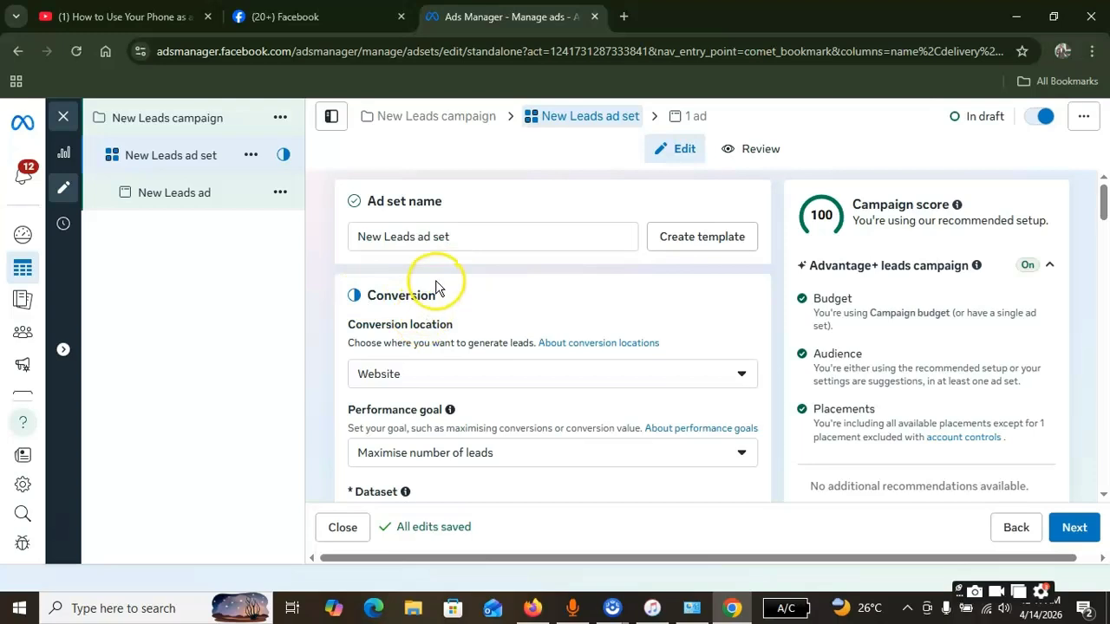
pyautogui.scroll(-1, 417, 308)
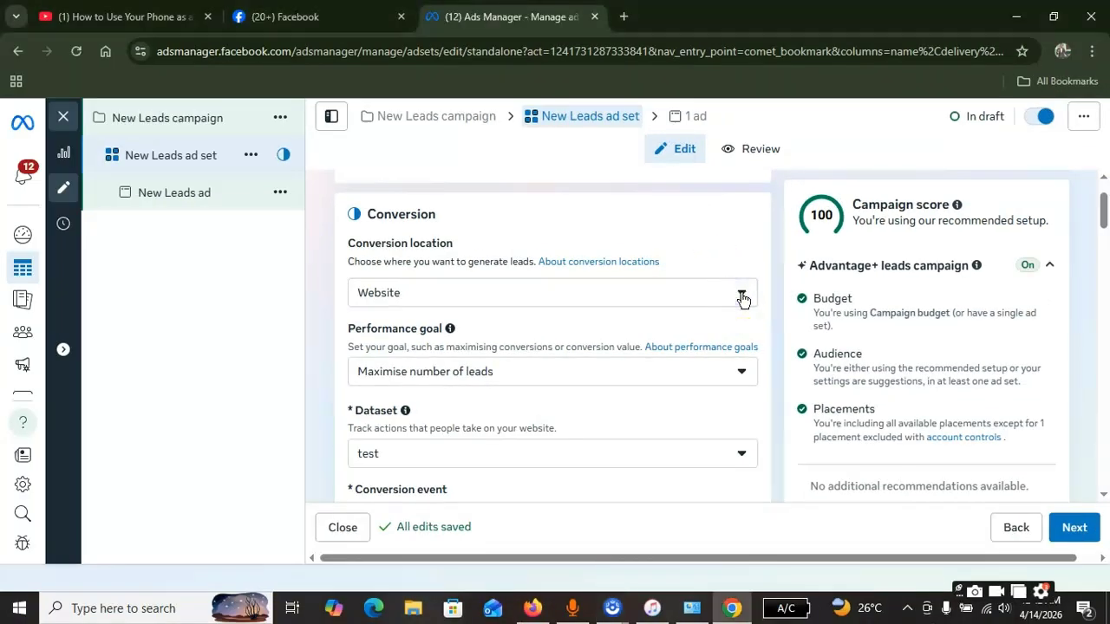
pyautogui.click(741, 295)
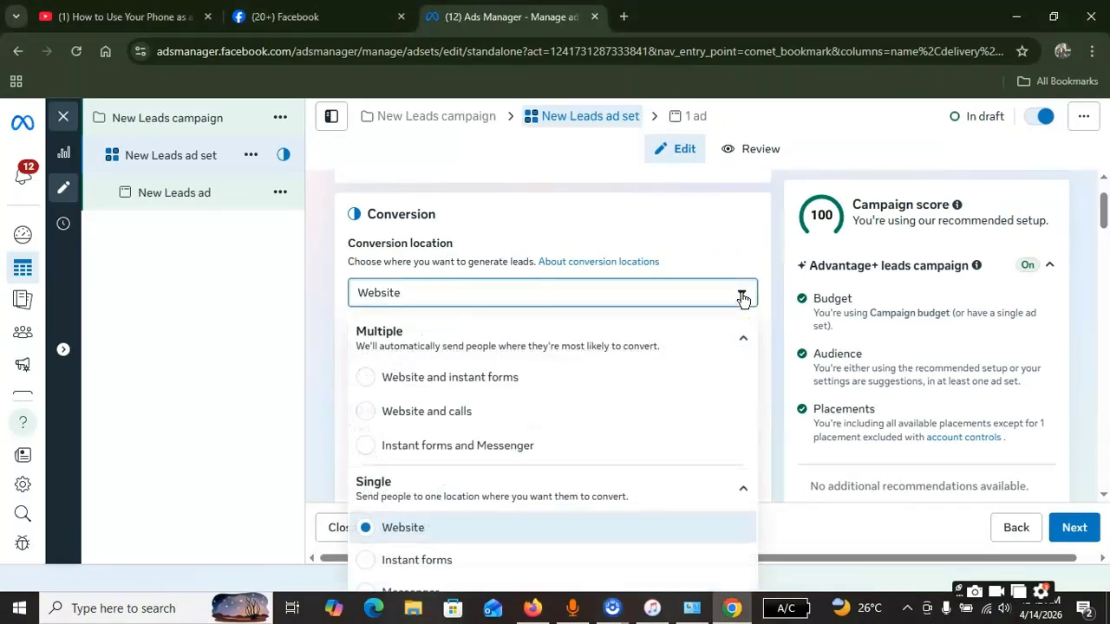
pyautogui.scroll(-1, 787, 265)
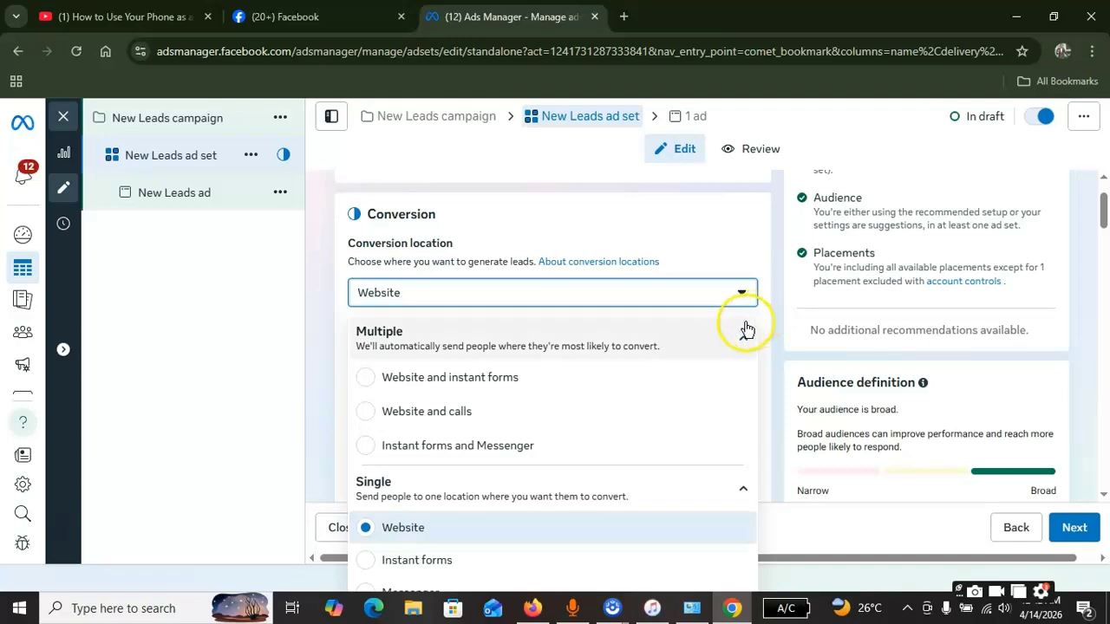
pyautogui.scroll(-5, 323, 328)
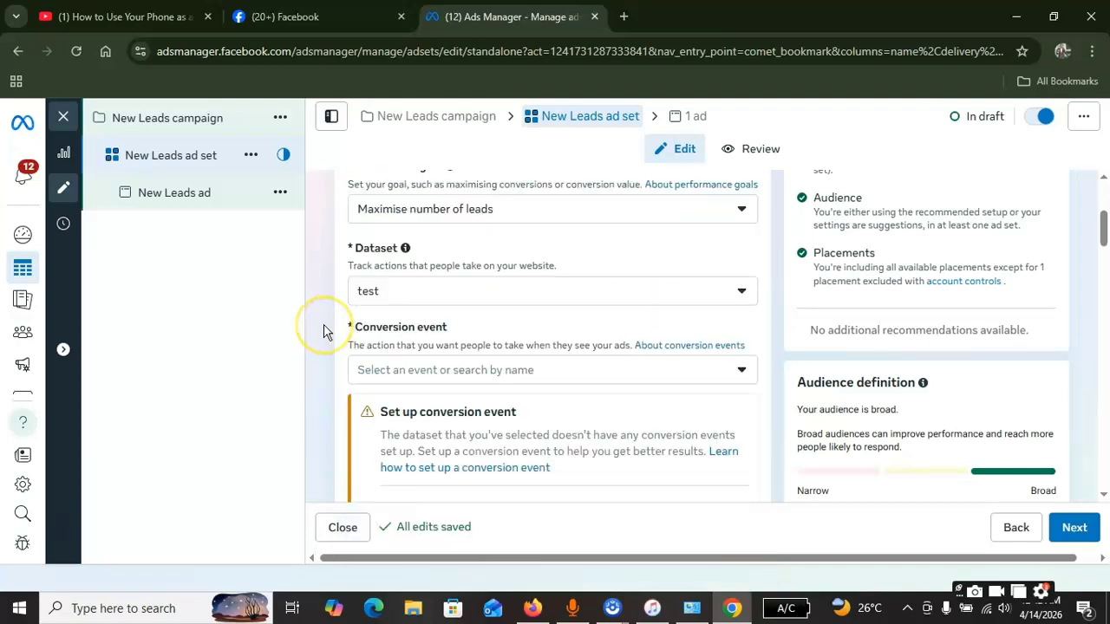
pyautogui.scroll(3, 322, 330)
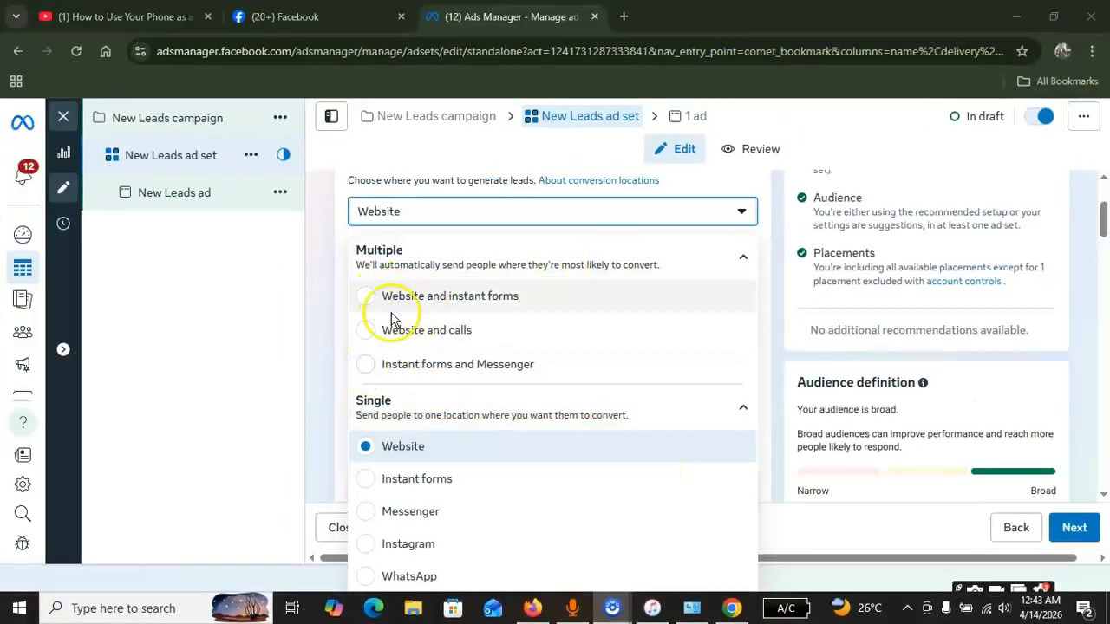
pyautogui.click(366, 364)
pyautogui.click(367, 365)
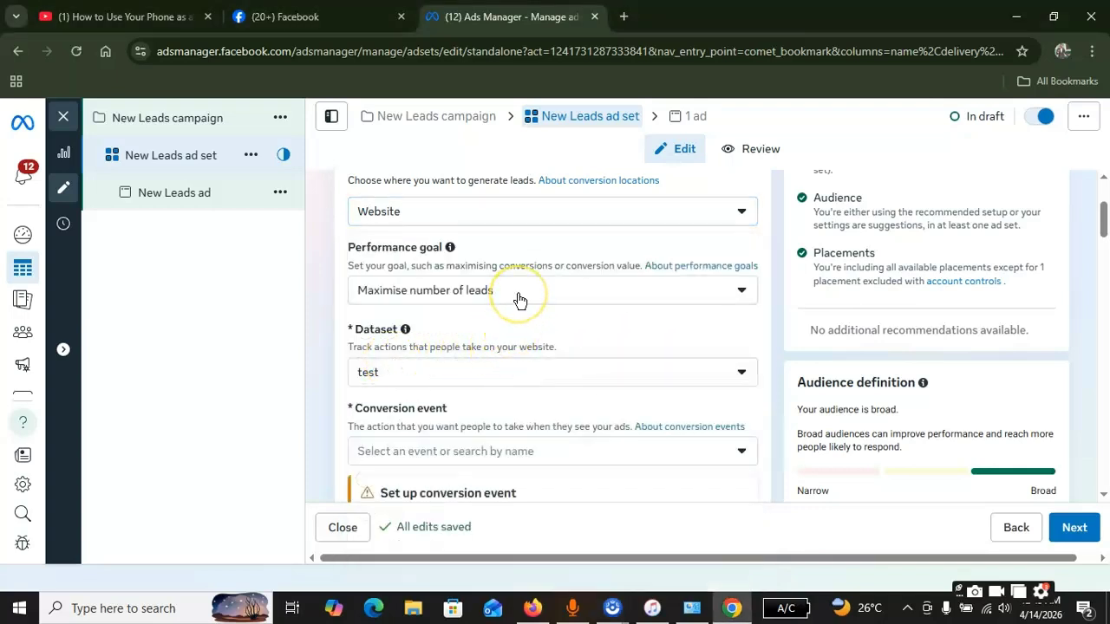
pyautogui.scroll(2, 519, 301)
pyautogui.scroll(-2, 520, 301)
# - Set the ad set's conversion location to Instant forms only and review the Conversion section
pyautogui.click(578, 221)
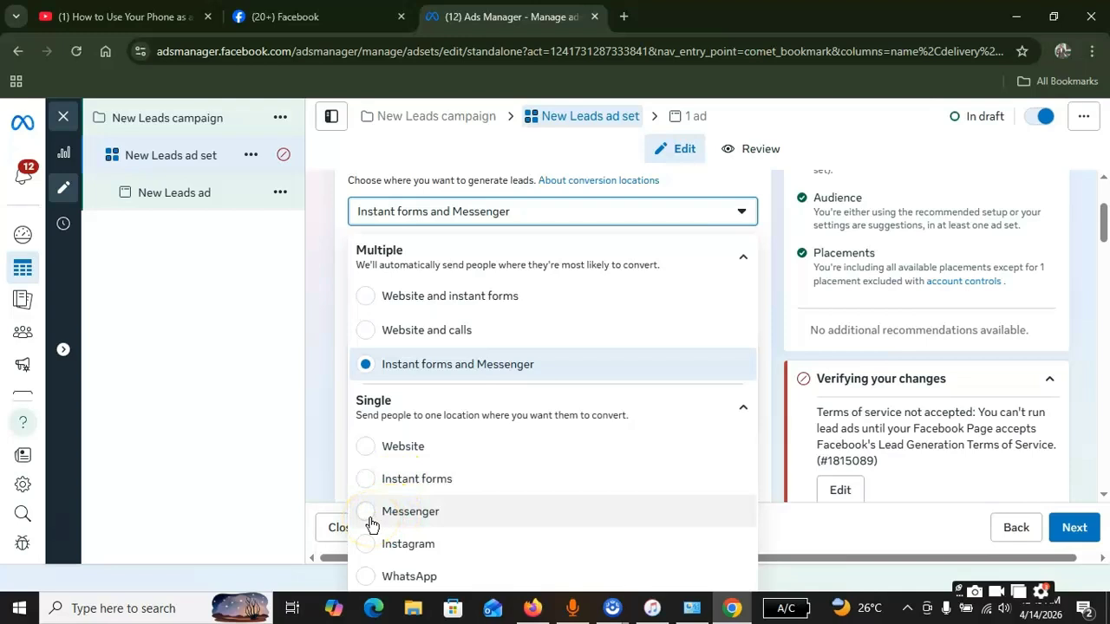
pyautogui.click(364, 482)
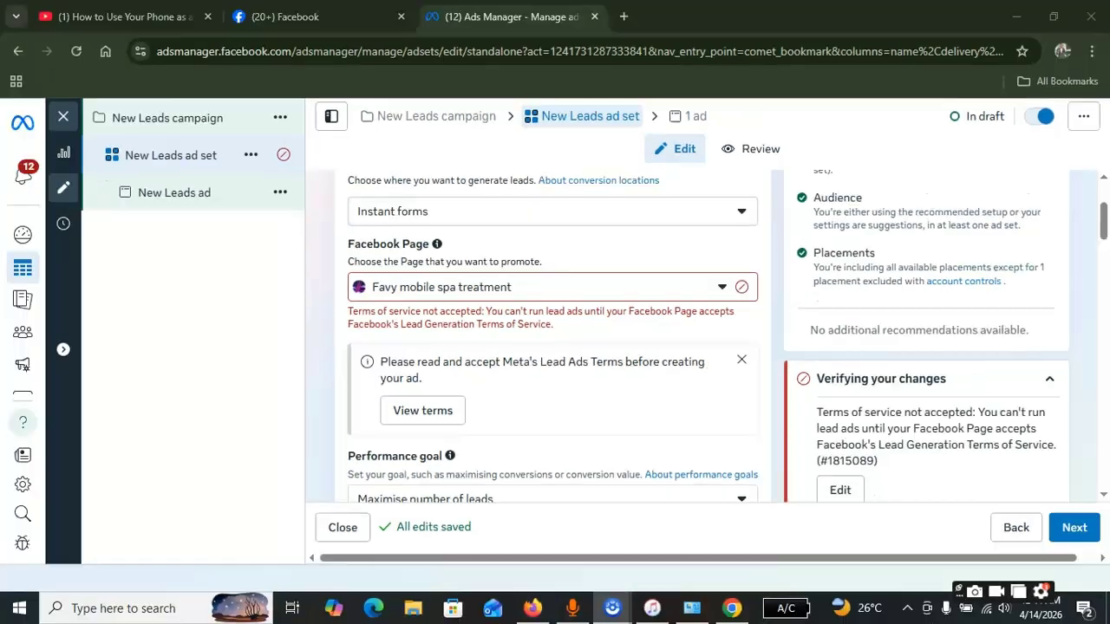
pyautogui.scroll(2, 505, 241)
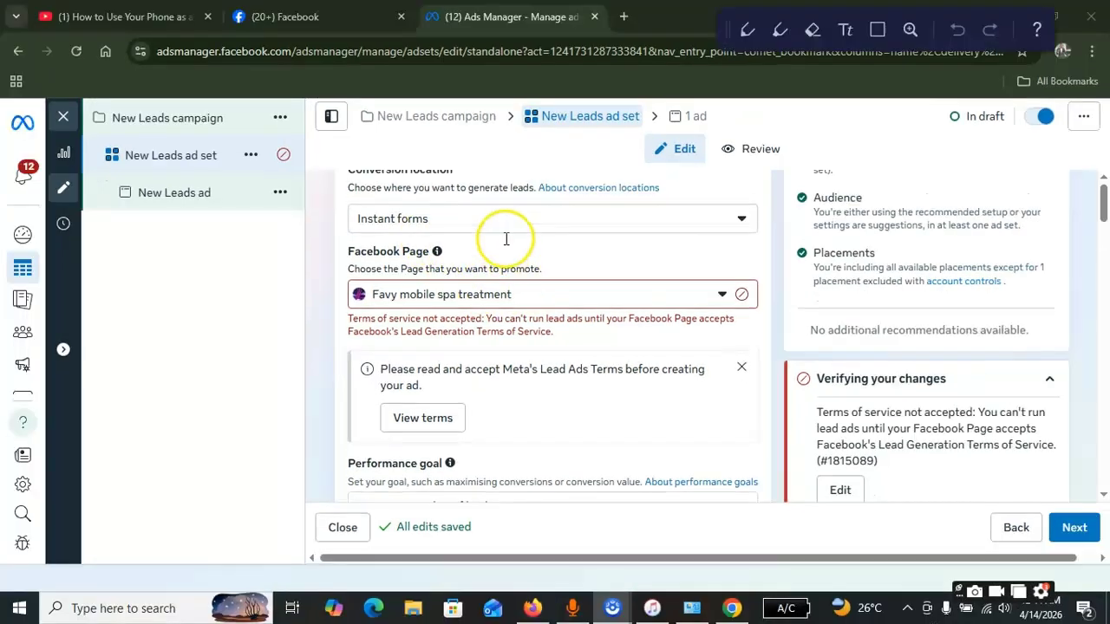
pyautogui.scroll(-1, 476, 258)
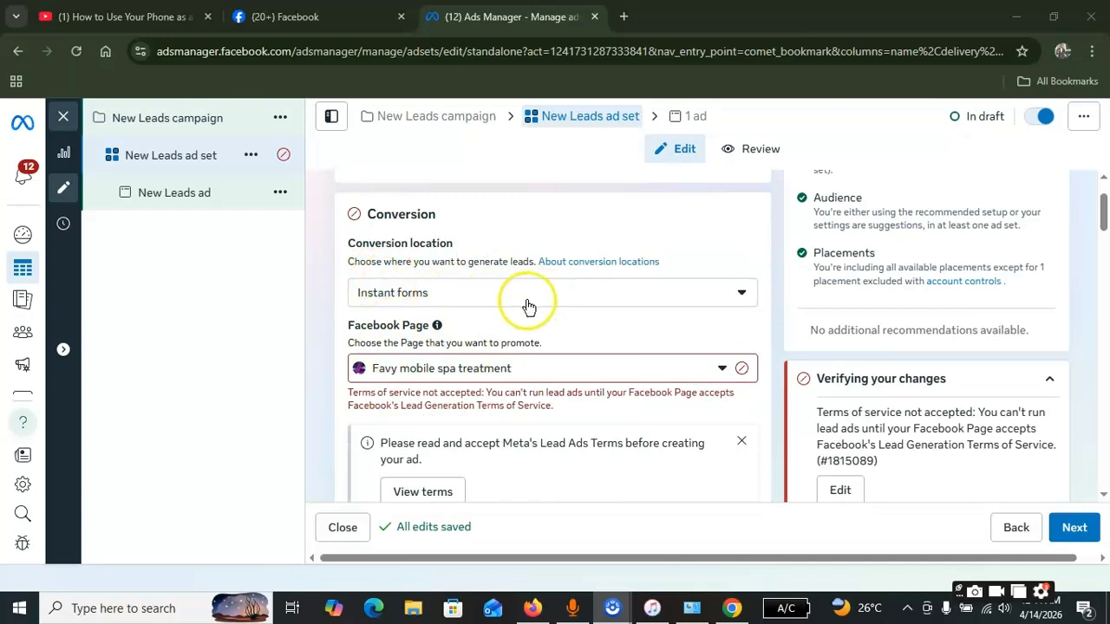
pyautogui.scroll(-3, 503, 277)
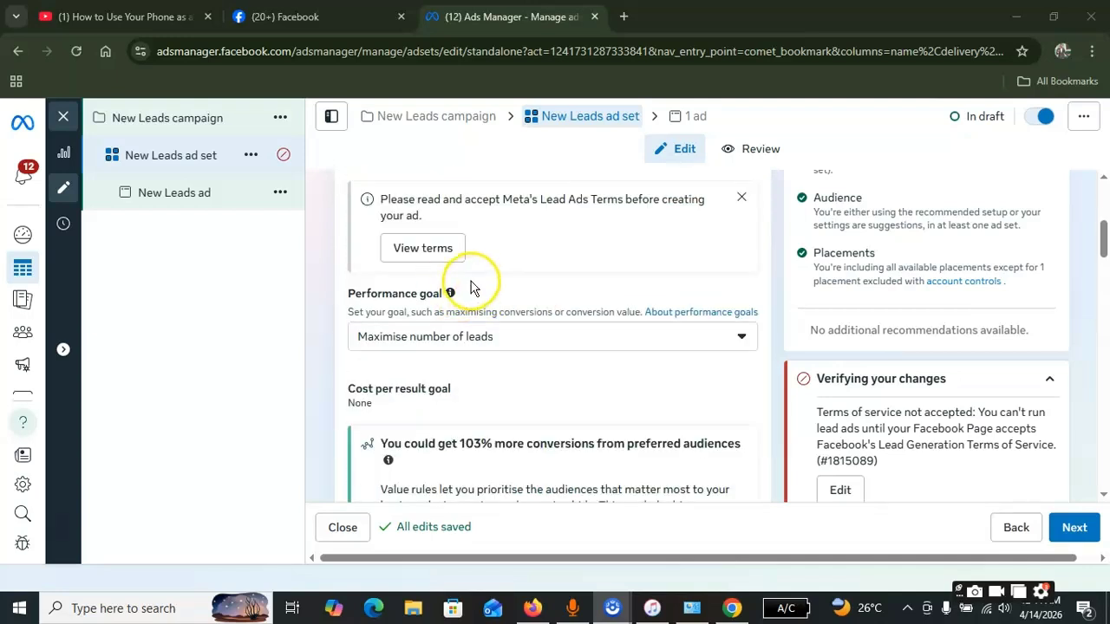
# - Accept Meta's Lead Ads Terms for the Favy mobile spa treatment Page
pyautogui.scroll(1, 471, 285)
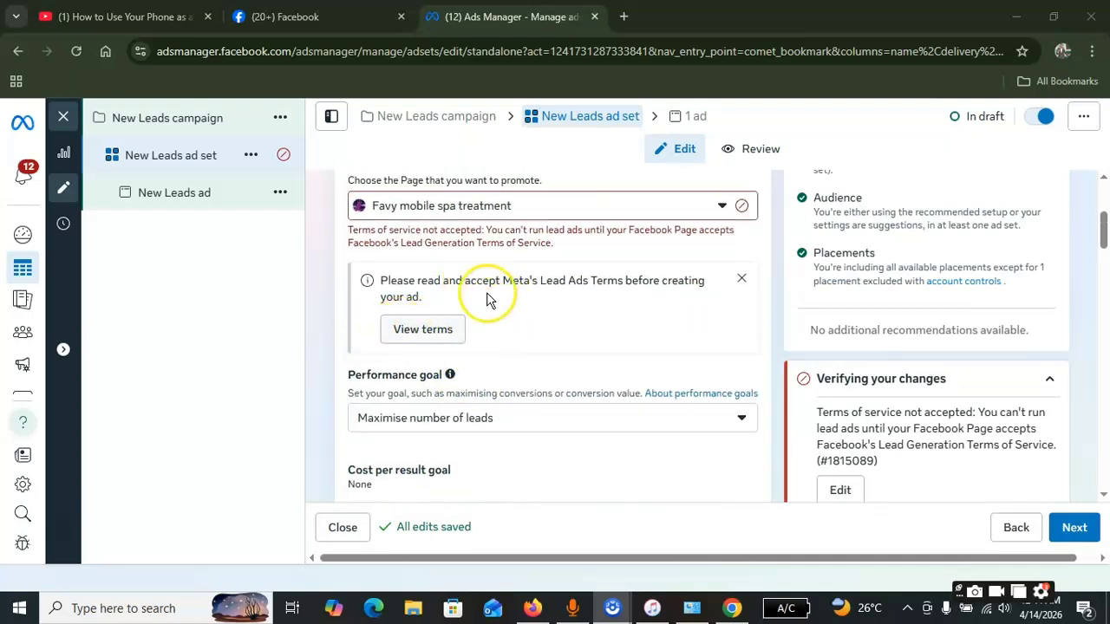
pyautogui.click(427, 334)
pyautogui.scroll(-10, 573, 334)
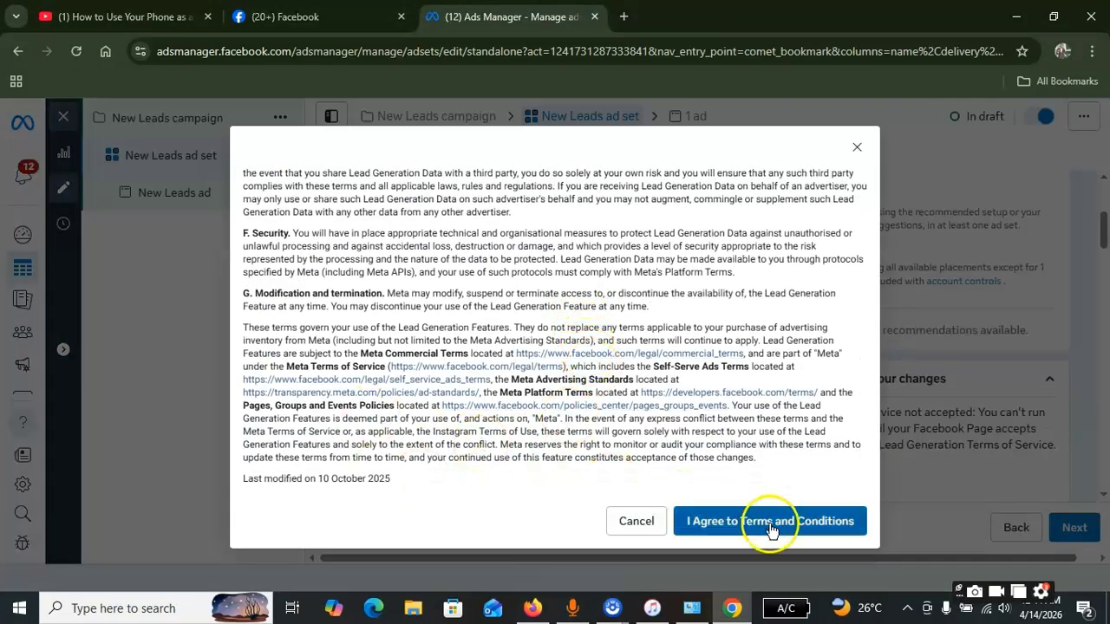
pyautogui.click(802, 525)
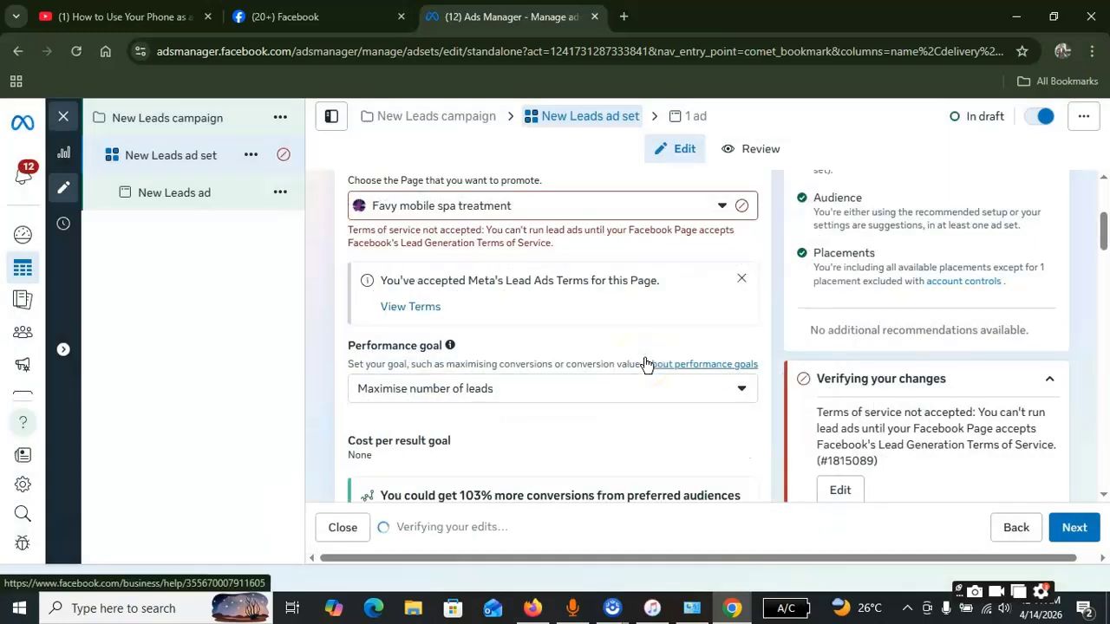
pyautogui.scroll(2, 644, 364)
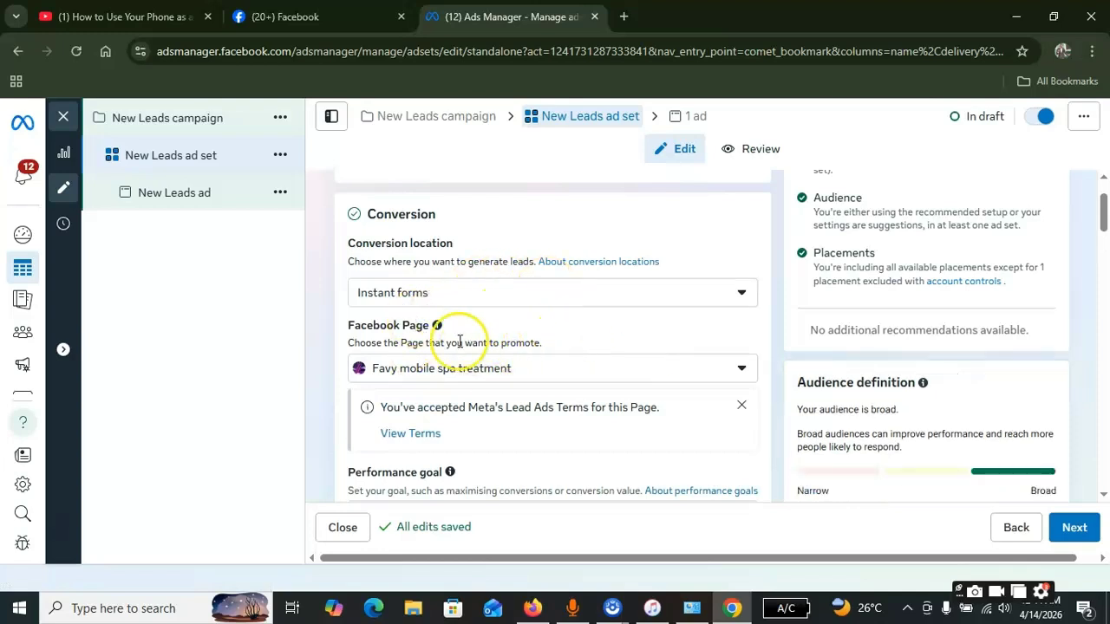
# - Review the ad set's conversion location, Facebook Page and value rules, and examine the available performance goal options
pyautogui.scroll(-1, 532, 343)
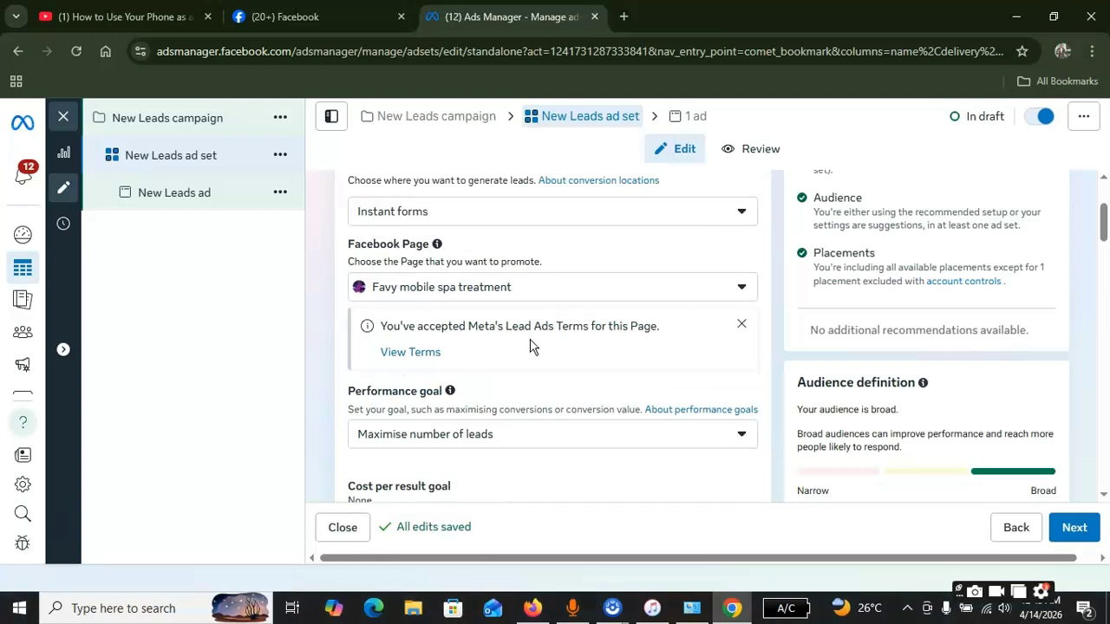
pyautogui.scroll(1, 550, 255)
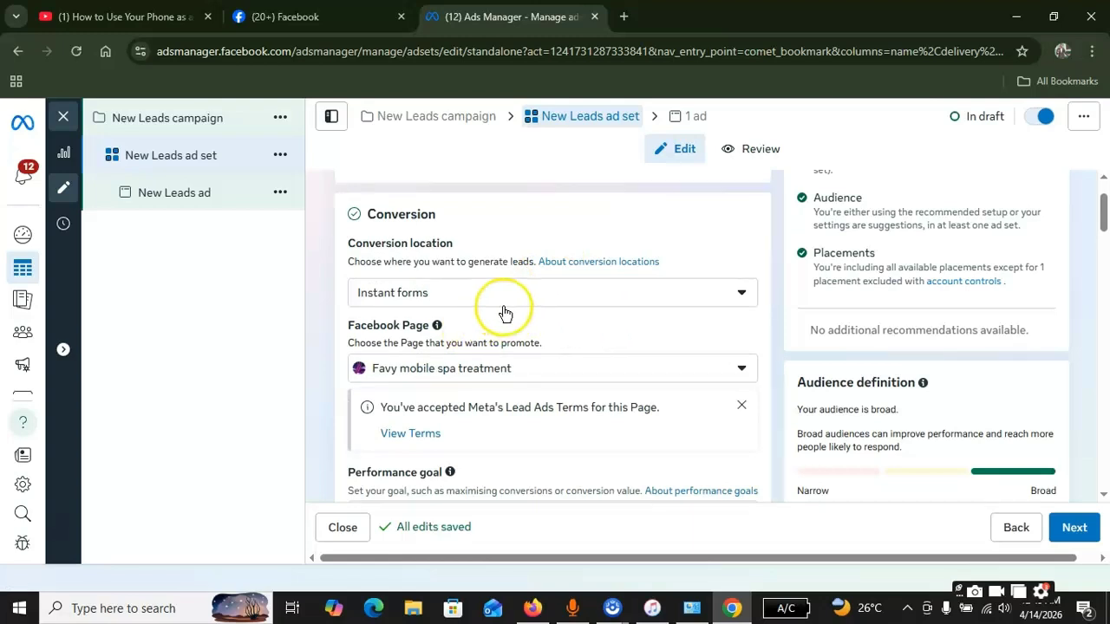
pyautogui.scroll(-1, 619, 338)
pyautogui.scroll(1, 590, 276)
pyautogui.scroll(-3, 581, 360)
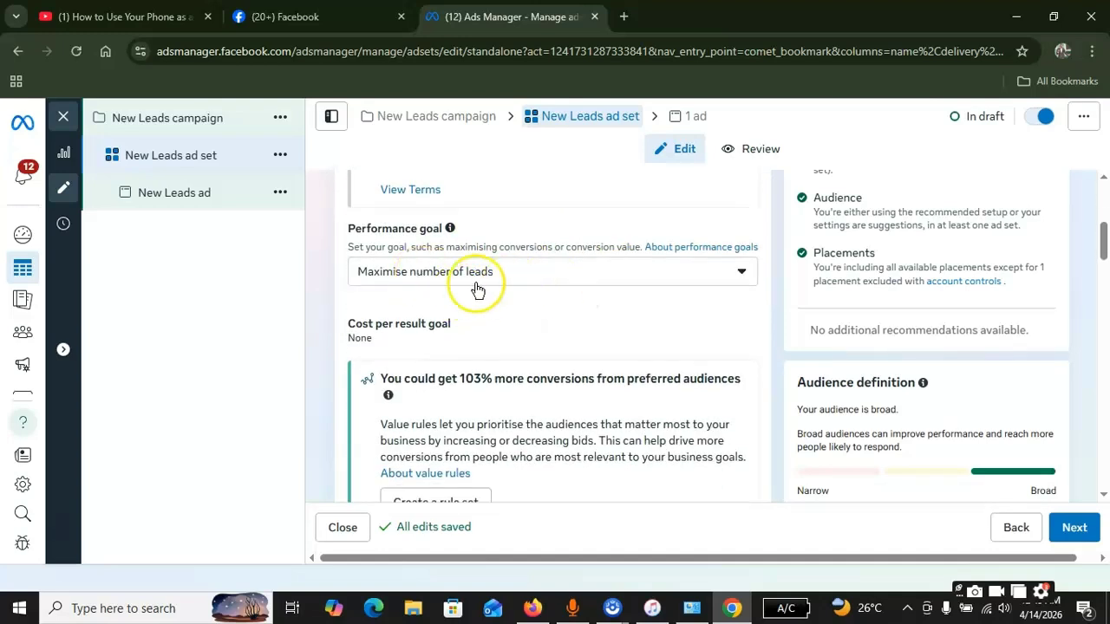
pyautogui.scroll(-1, 620, 305)
pyautogui.scroll(-1, 622, 305)
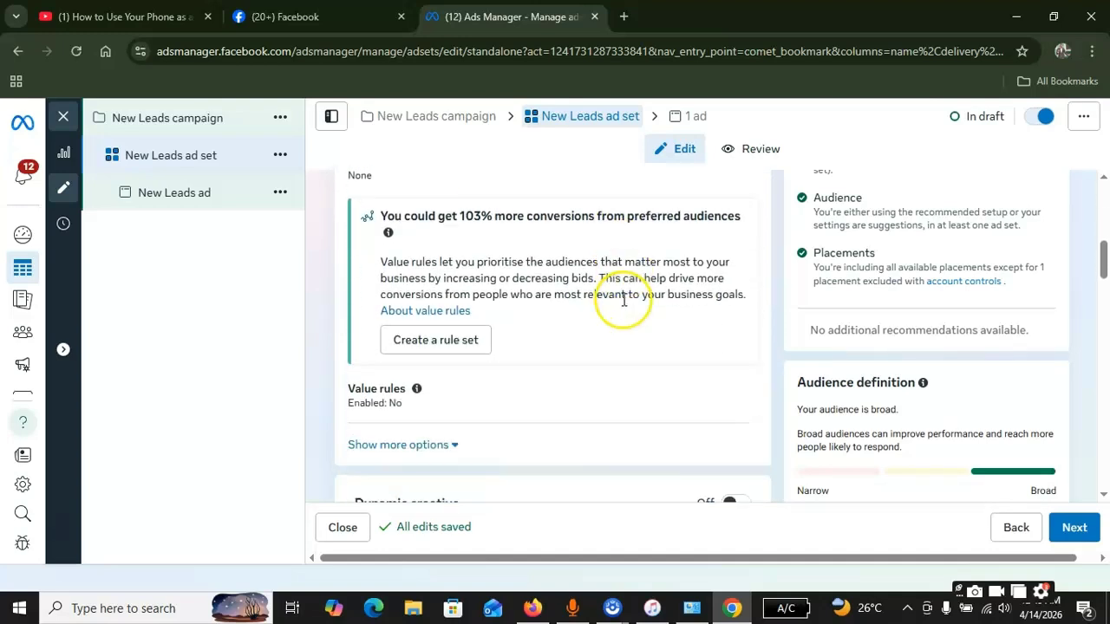
pyautogui.scroll(2, 602, 307)
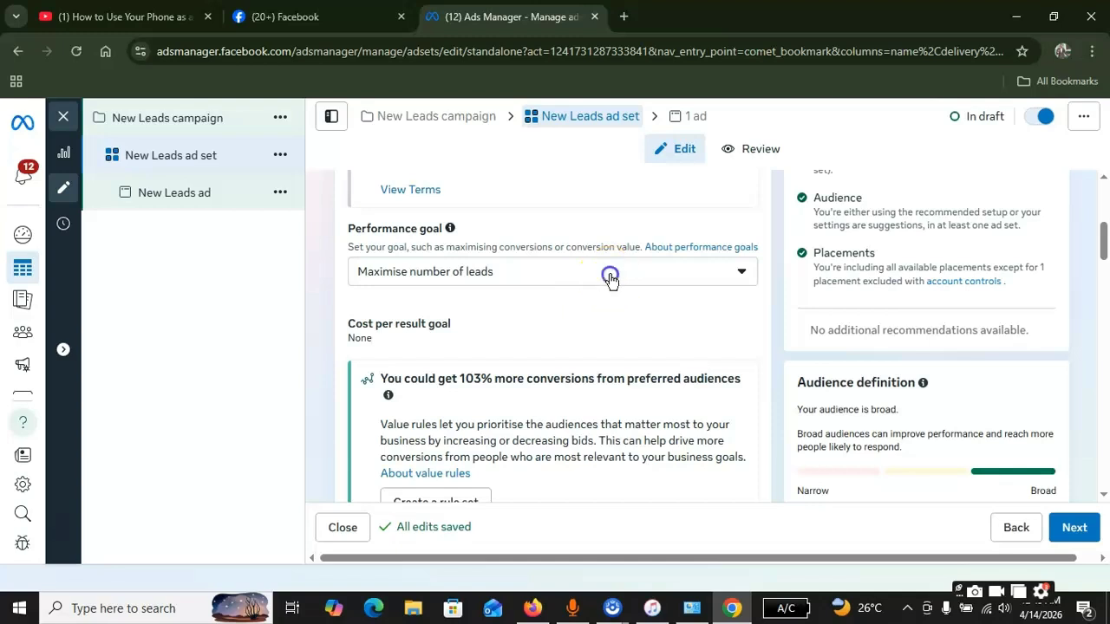
pyautogui.click(611, 274)
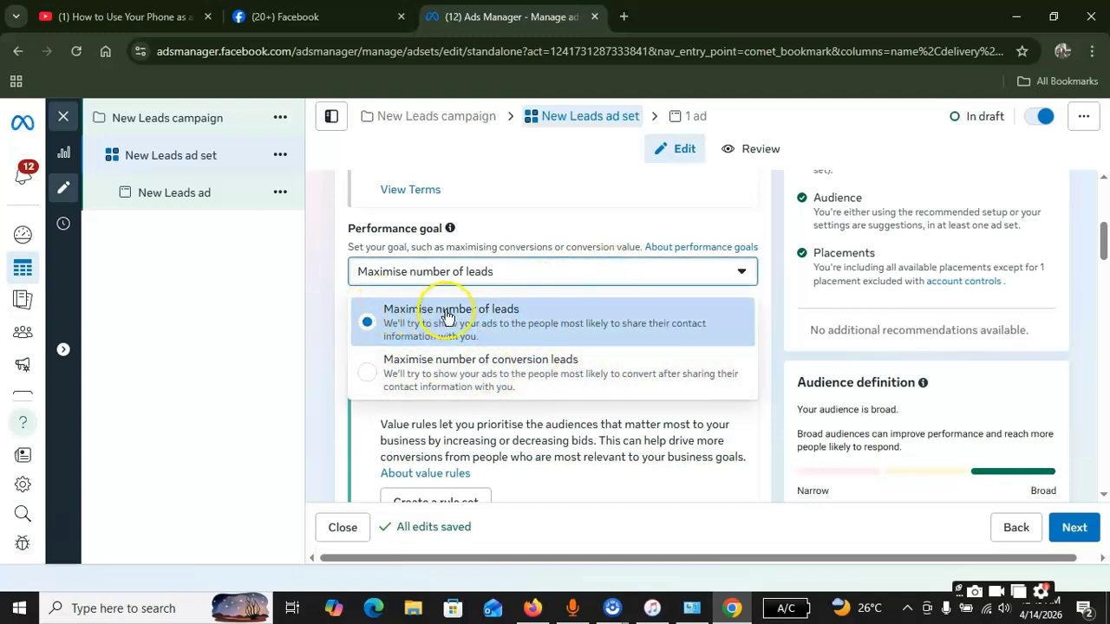
pyautogui.click(337, 299)
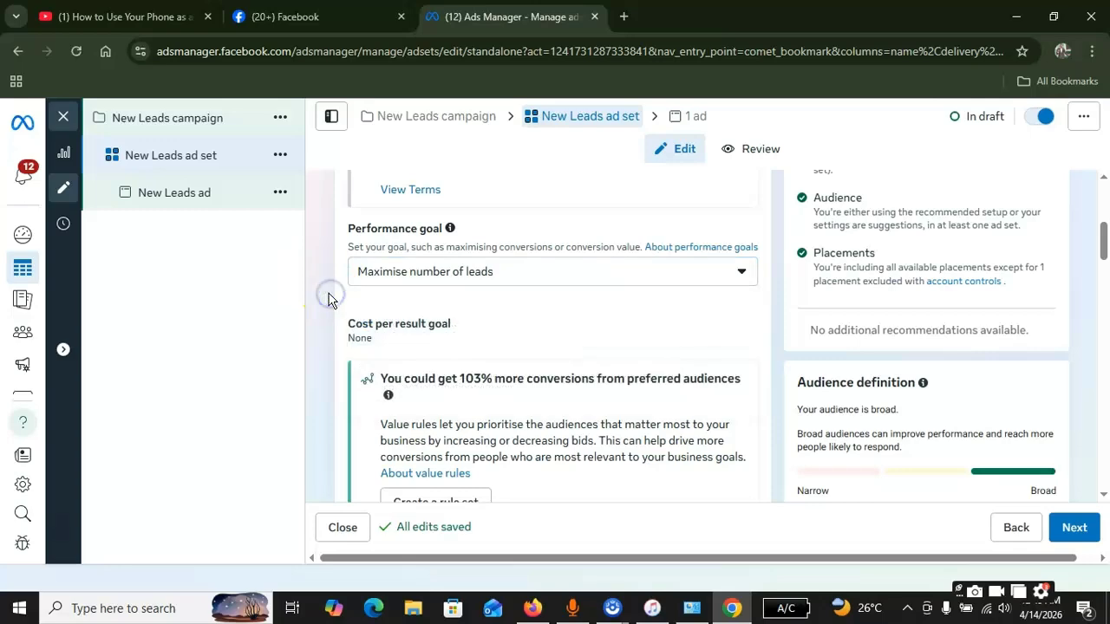
# - Review the ad set's value rules, Advantage+ catalogue ads, and Budget & schedule settings down to the Audience section
pyautogui.scroll(-1, 631, 358)
pyautogui.scroll(-4, 630, 358)
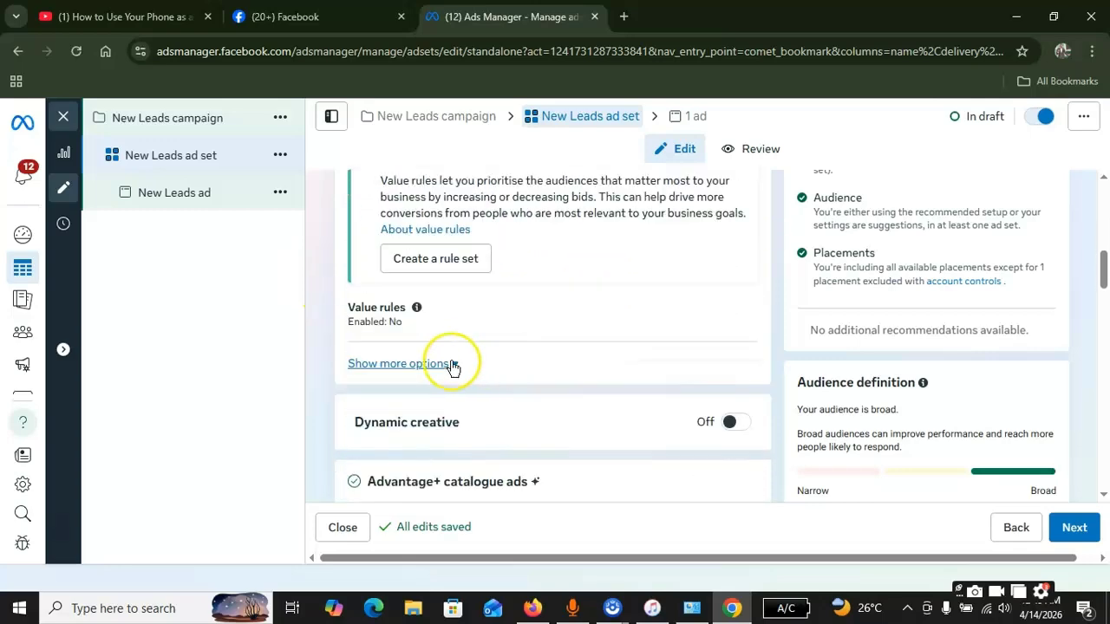
pyautogui.scroll(-2, 555, 338)
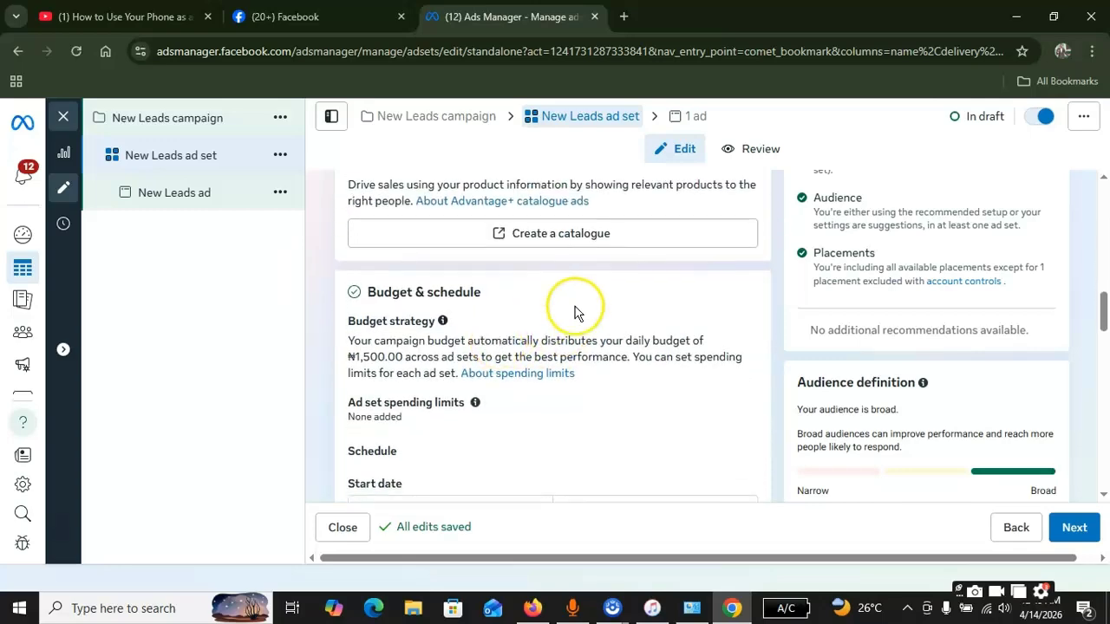
pyautogui.scroll(-1, 571, 312)
pyautogui.scroll(-1, 468, 325)
pyautogui.scroll(2, 354, 273)
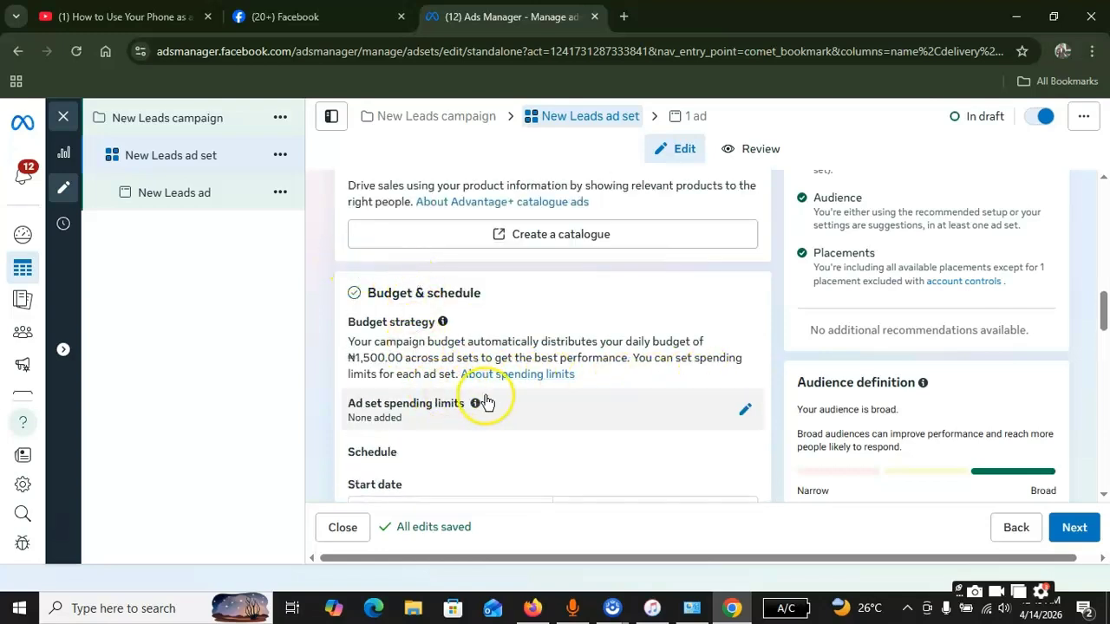
pyautogui.scroll(-2, 460, 390)
pyautogui.scroll(-2, 491, 353)
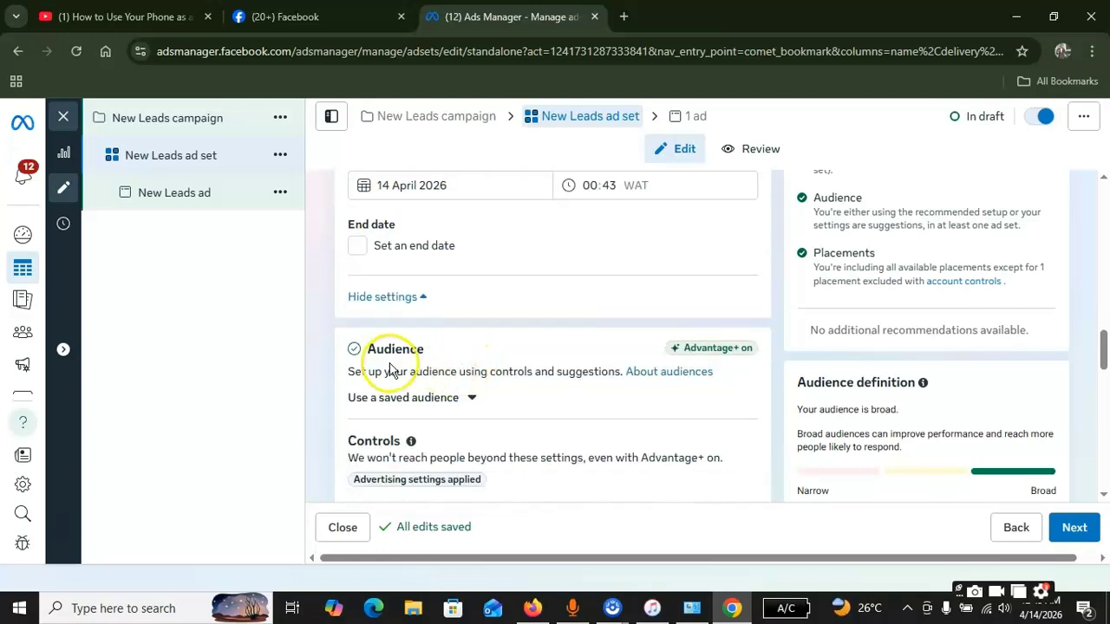
# - Browse the saved audiences available for the ad set and preview the targeting details of the lagos audience
pyautogui.scroll(-1, 471, 347)
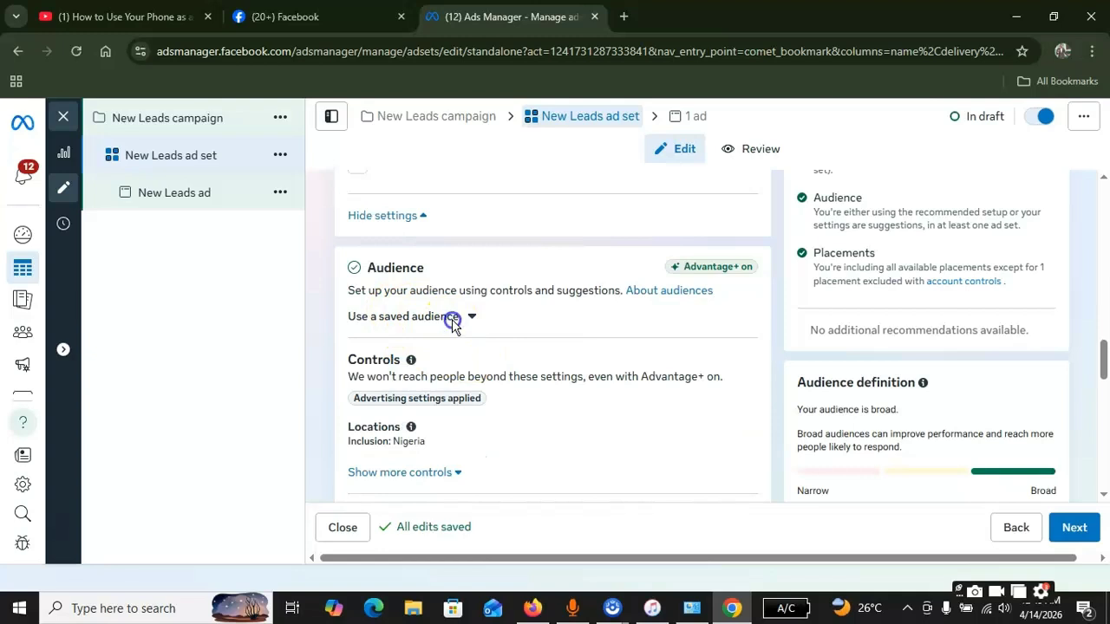
pyautogui.click(449, 316)
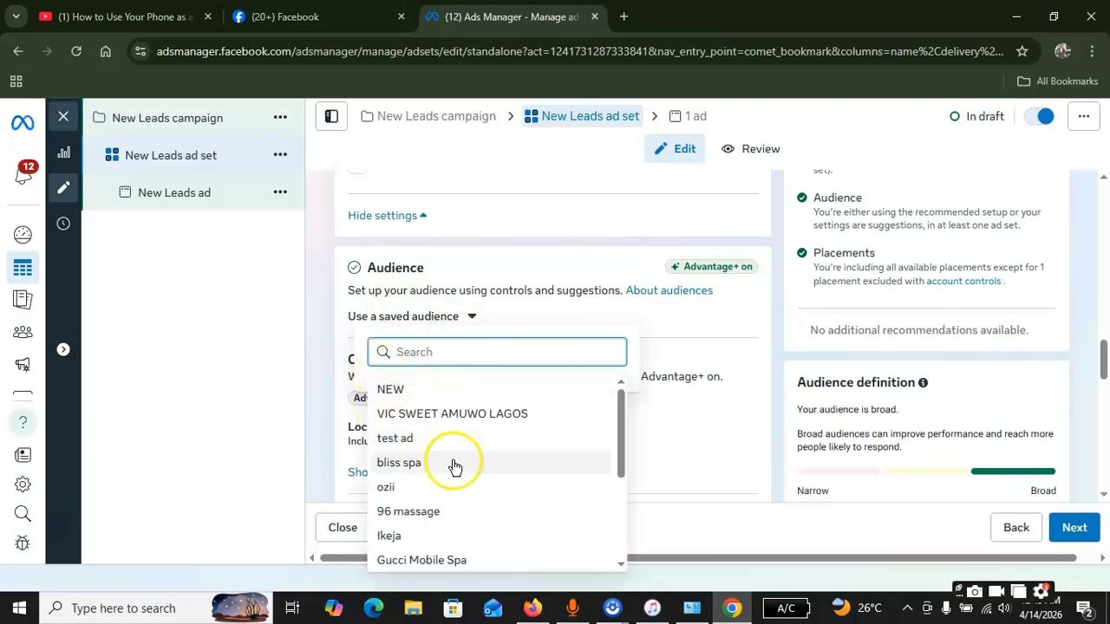
pyautogui.scroll(-3, 445, 458)
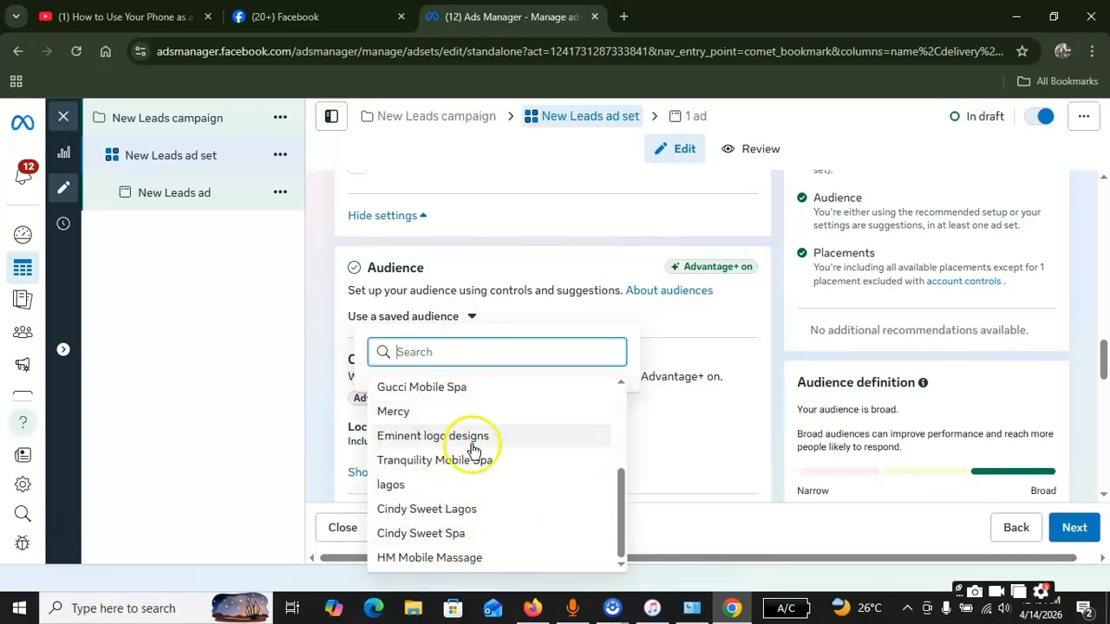
pyautogui.scroll(3, 433, 447)
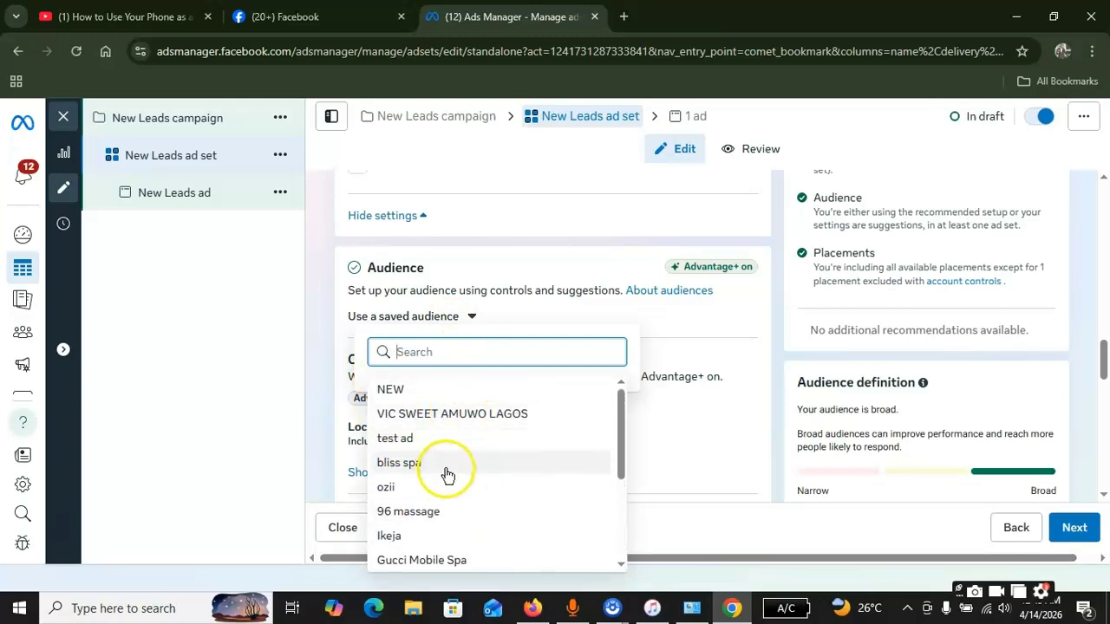
pyautogui.scroll(-3, 453, 491)
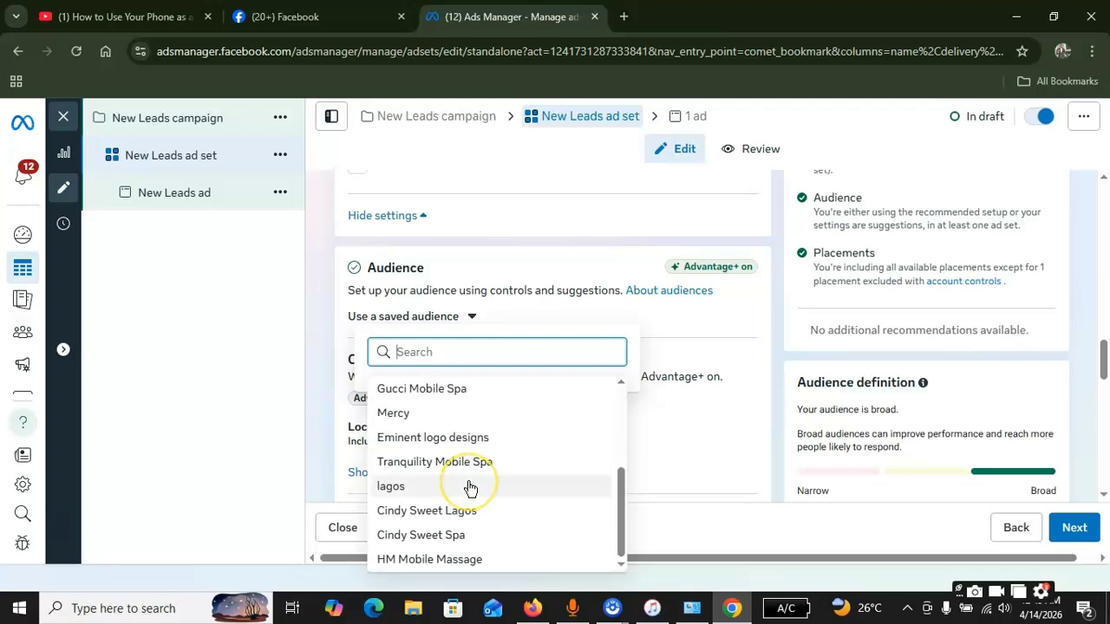
pyautogui.moveTo(468, 488)
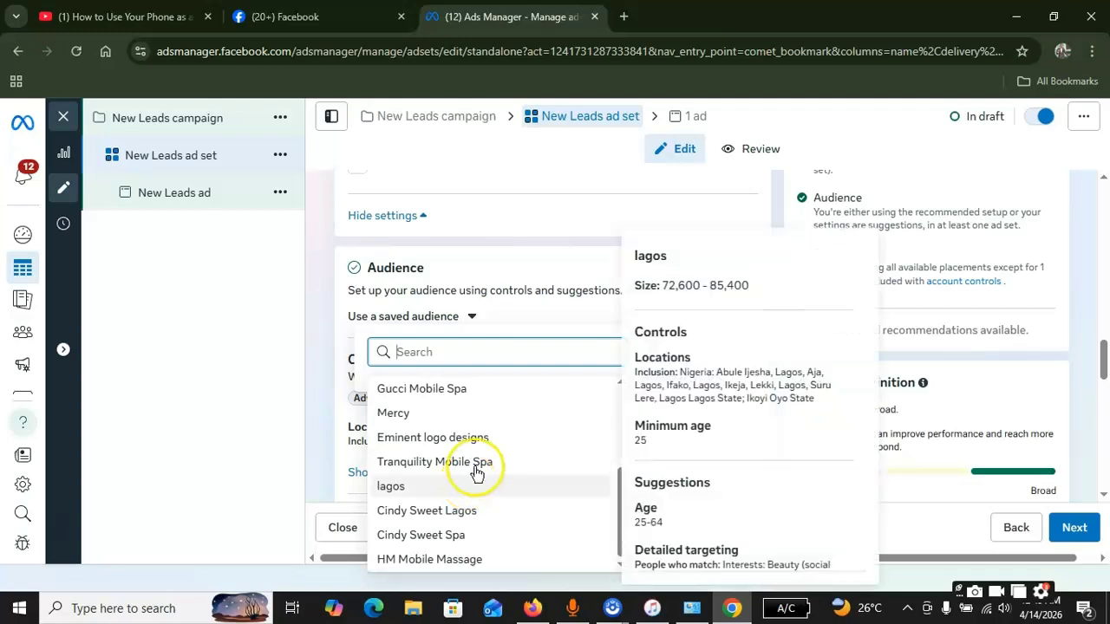
pyautogui.scroll(4, 429, 443)
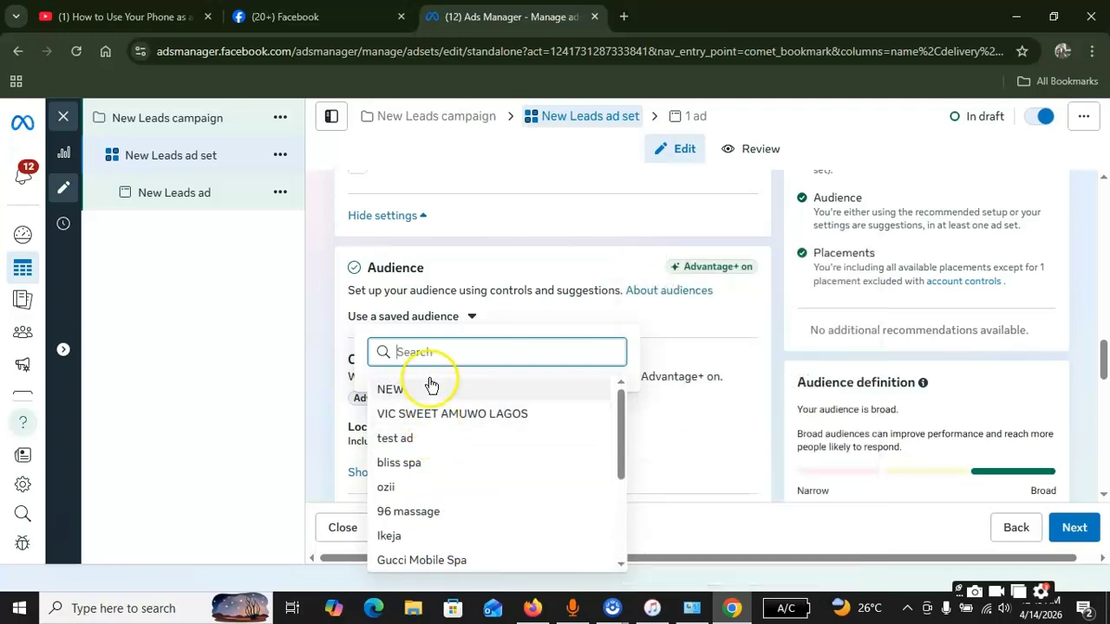
pyautogui.click(326, 339)
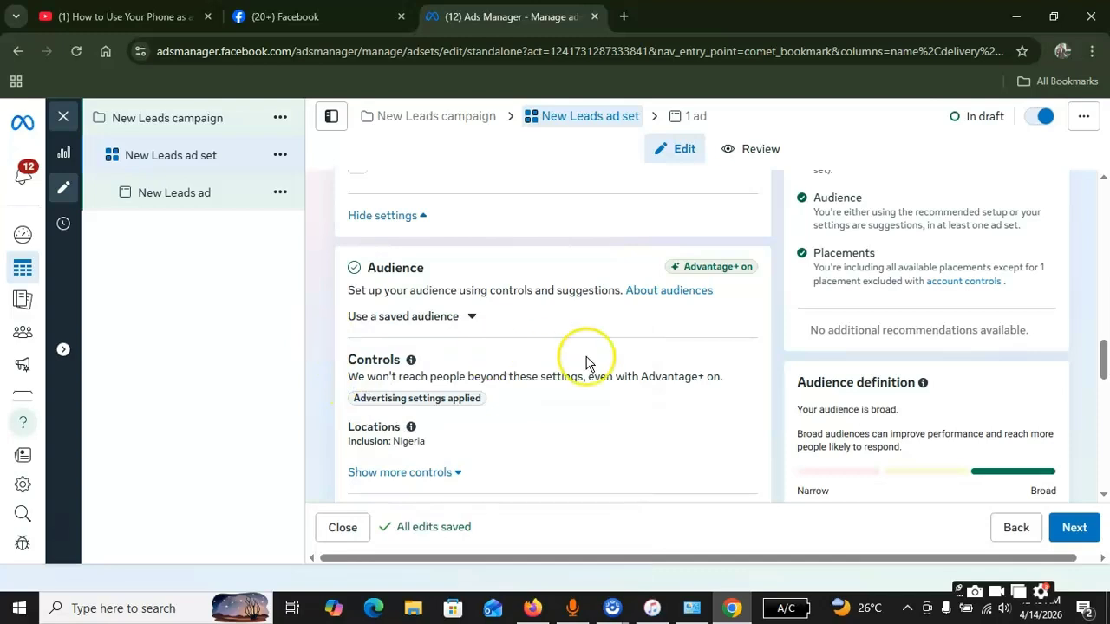
# - Apply the saved audience Eminent logo designs to the ad set
pyautogui.click(451, 317)
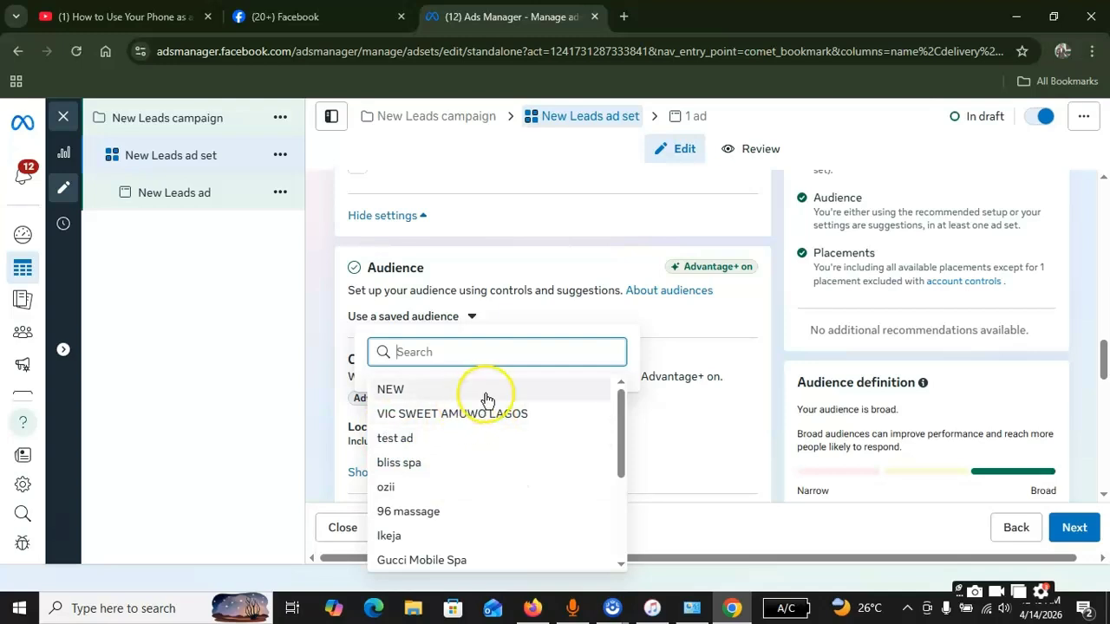
pyautogui.moveTo(417, 403)
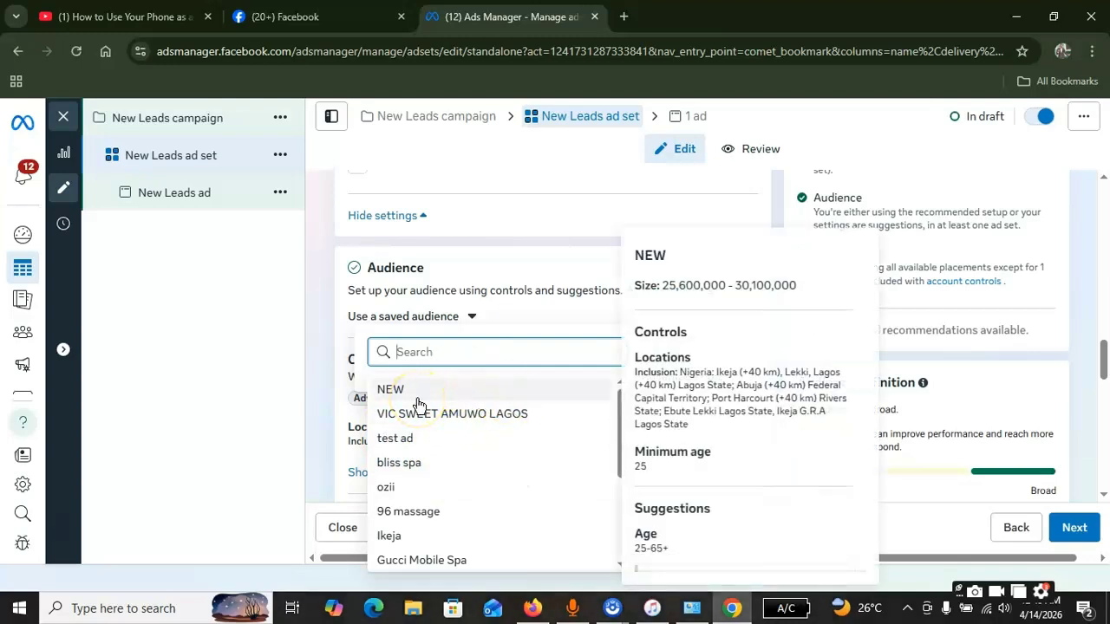
pyautogui.scroll(-3, 476, 474)
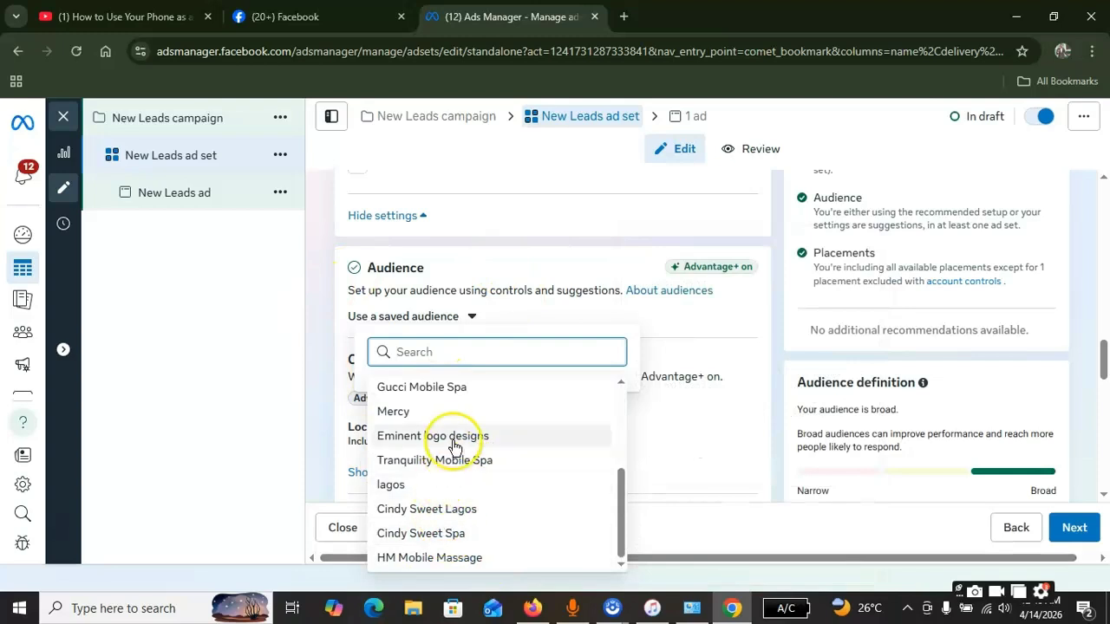
pyautogui.scroll(5, 512, 408)
pyautogui.scroll(-5, 529, 477)
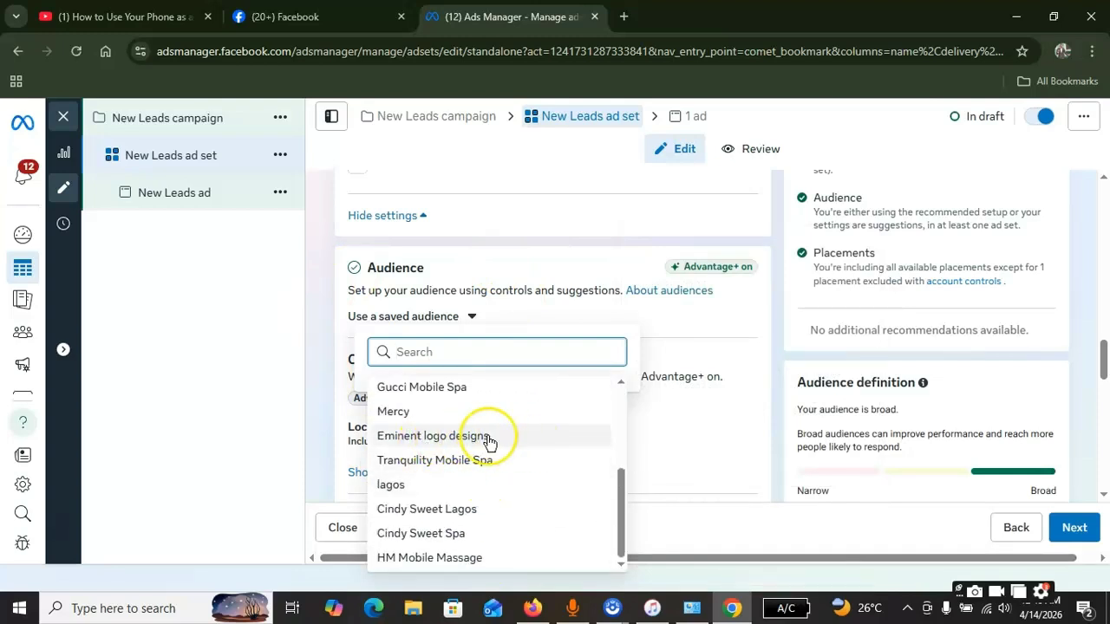
pyautogui.click(448, 442)
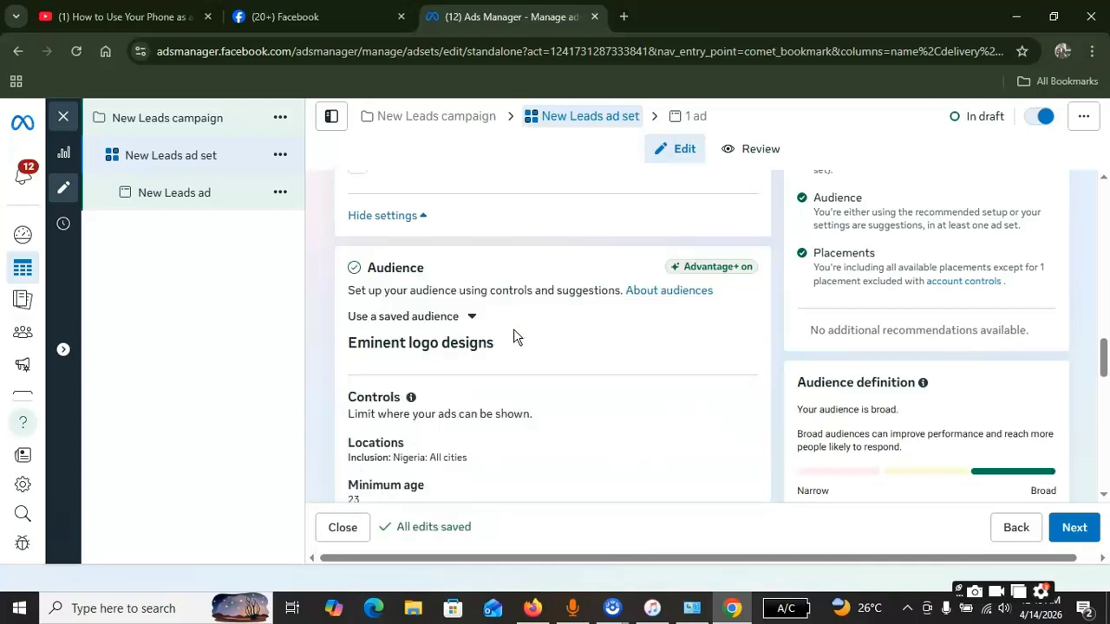
# - Review the applied audience's controls and suggestions, and the Ad transparency, Placements, and Brand safety and suitability sections
pyautogui.scroll(-2, 520, 334)
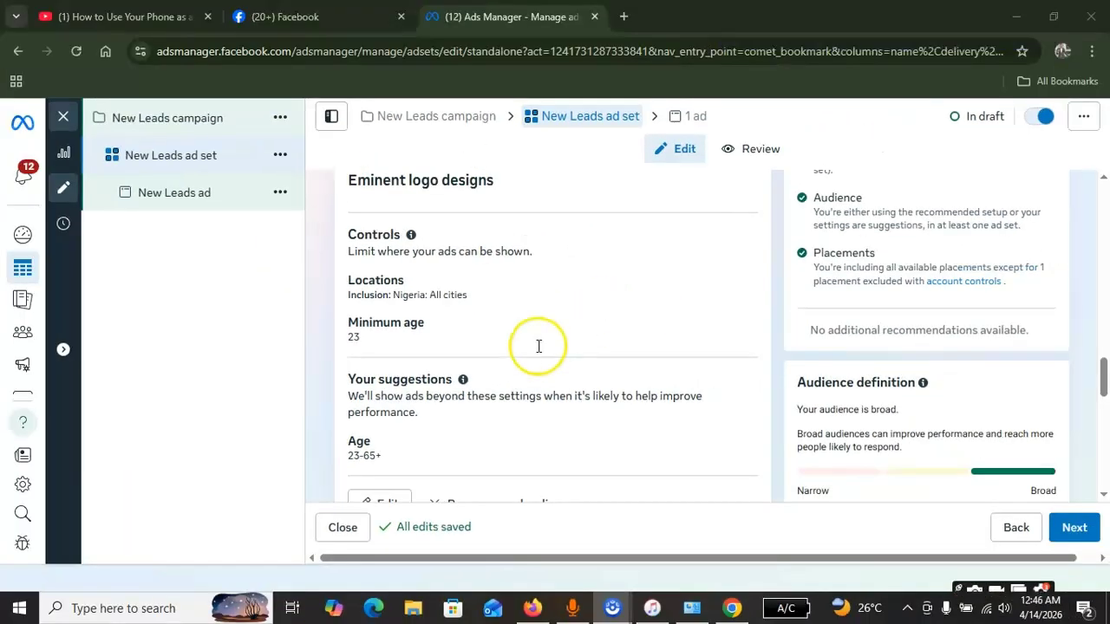
pyautogui.scroll(-2, 489, 355)
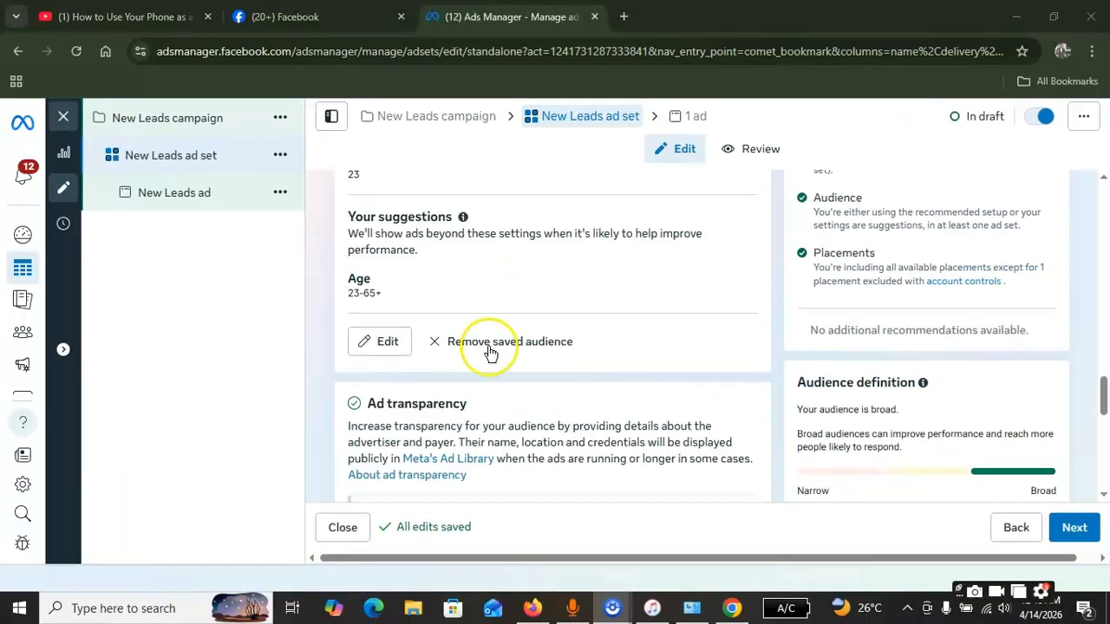
pyautogui.scroll(-2, 612, 356)
pyautogui.scroll(1, 610, 357)
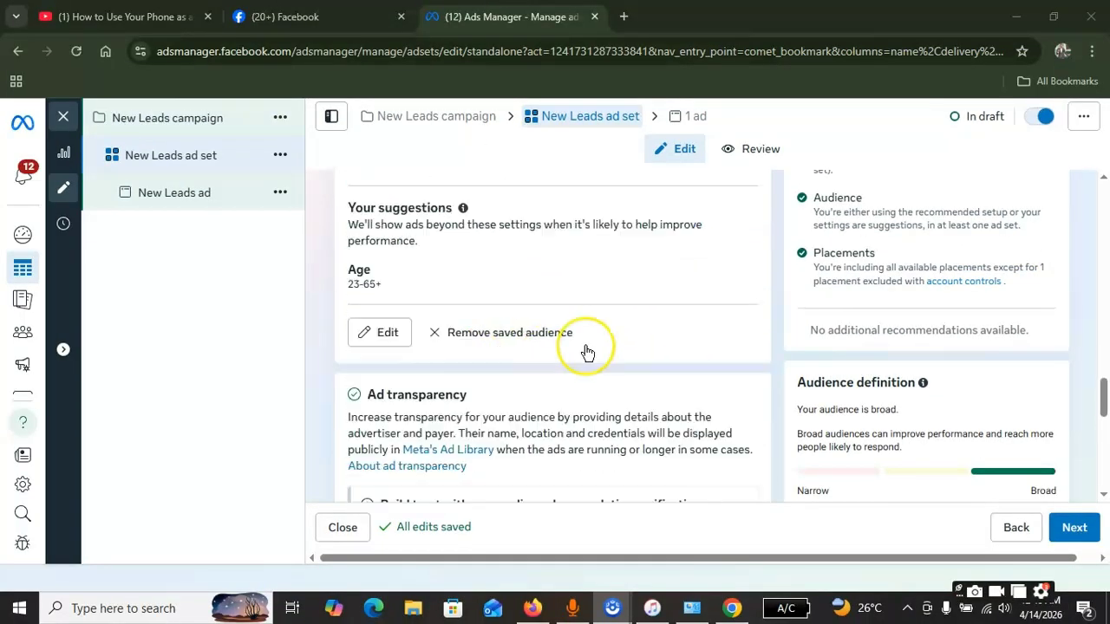
pyautogui.scroll(-3, 486, 364)
pyautogui.scroll(-2, 582, 334)
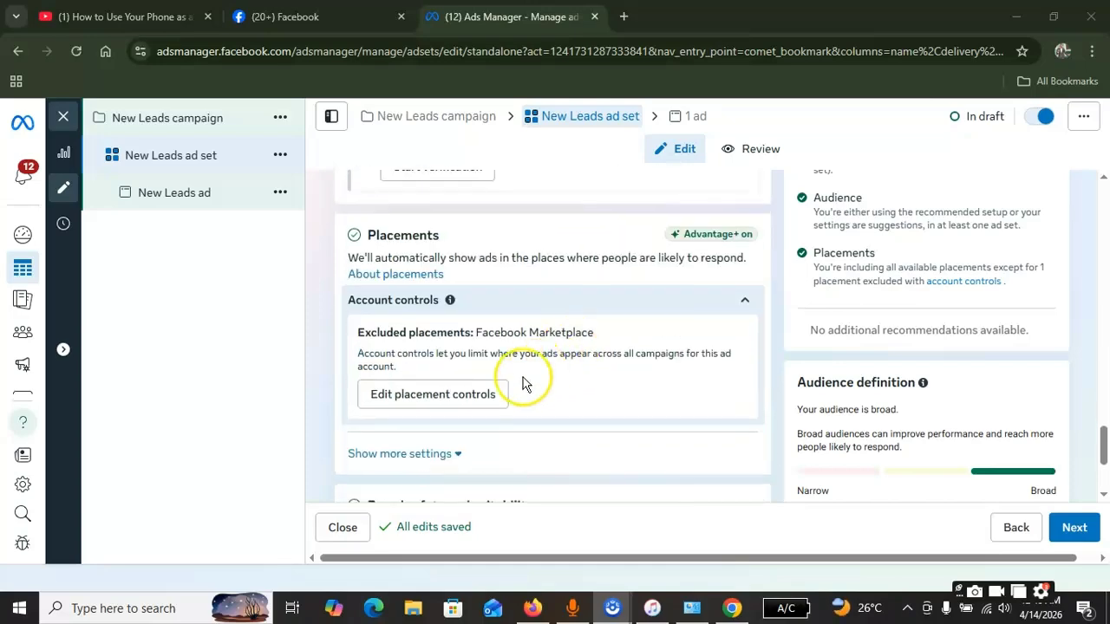
pyautogui.scroll(-2, 574, 335)
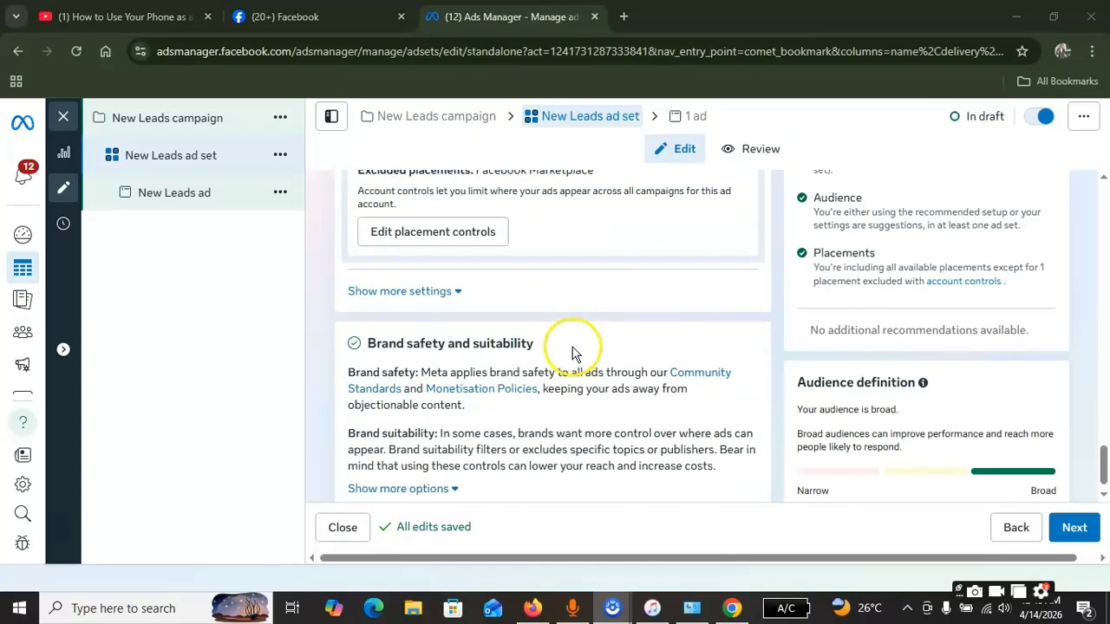
# - Allow Facebook Marketplace in the ad account's placement controls, keeping Facebook right column selected, and confirm the change
pyautogui.scroll(2, 569, 354)
pyautogui.click(449, 397)
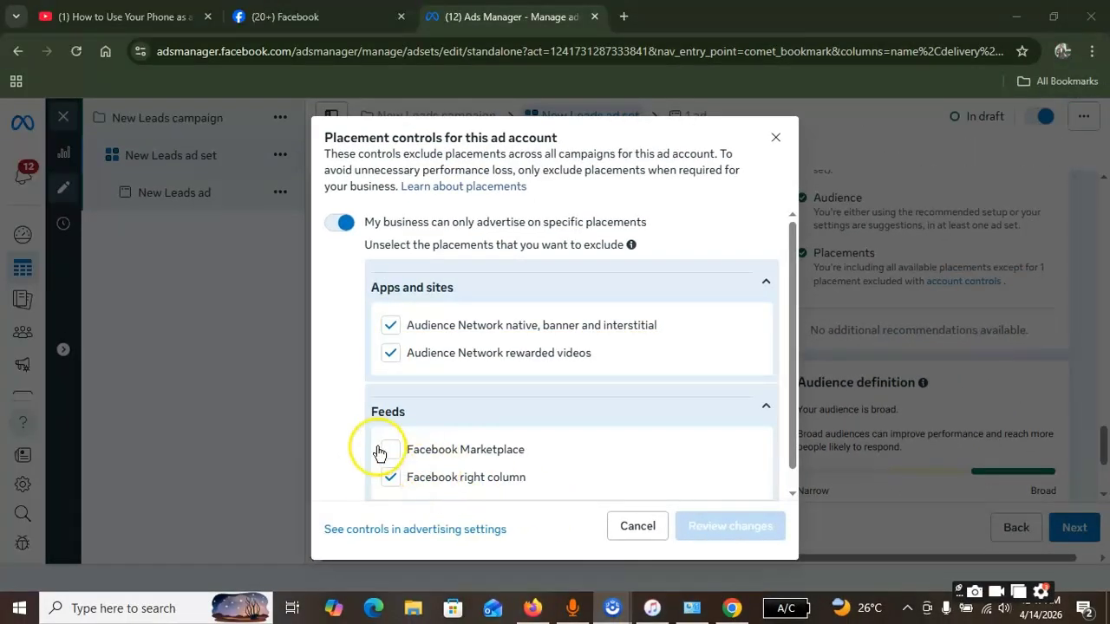
pyautogui.click(389, 450)
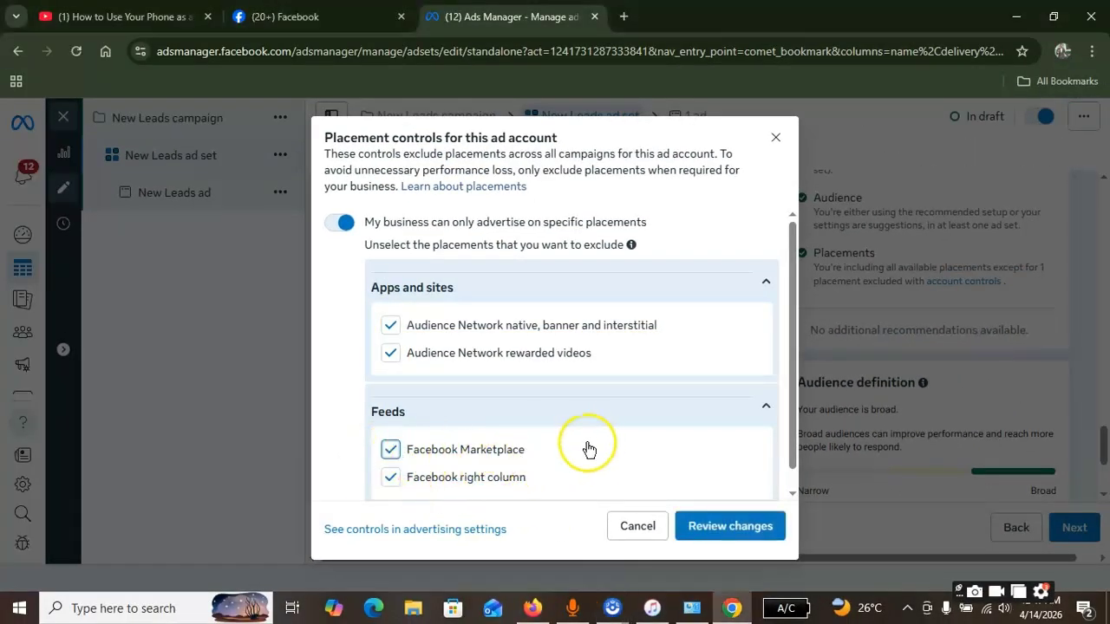
pyautogui.scroll(-1, 581, 382)
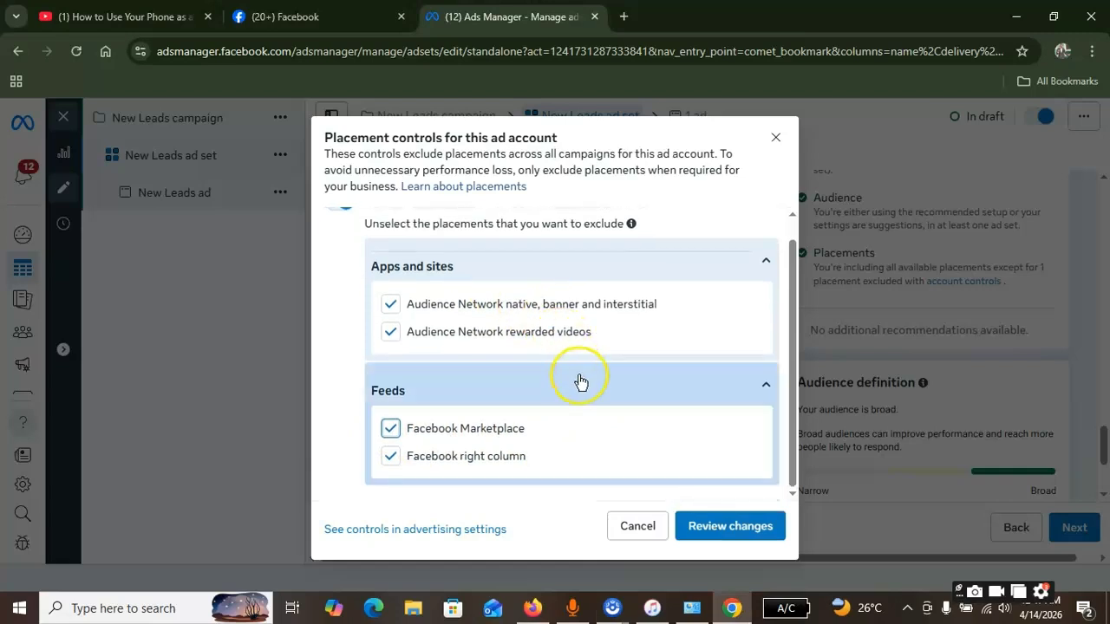
pyautogui.scroll(1, 581, 381)
pyautogui.scroll(-1, 587, 290)
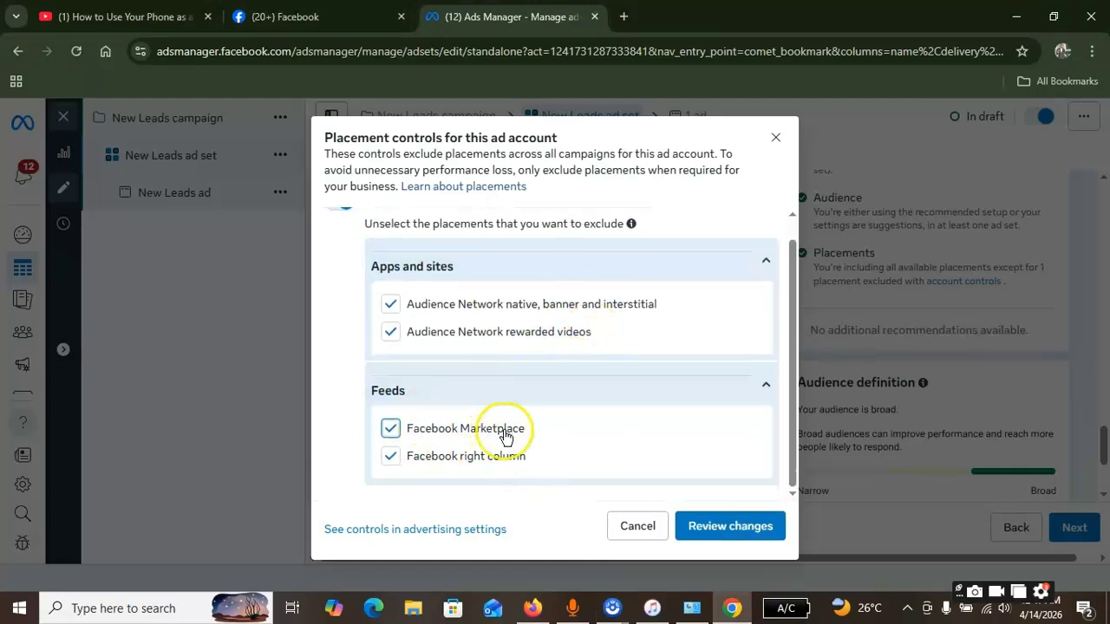
pyautogui.click(391, 457)
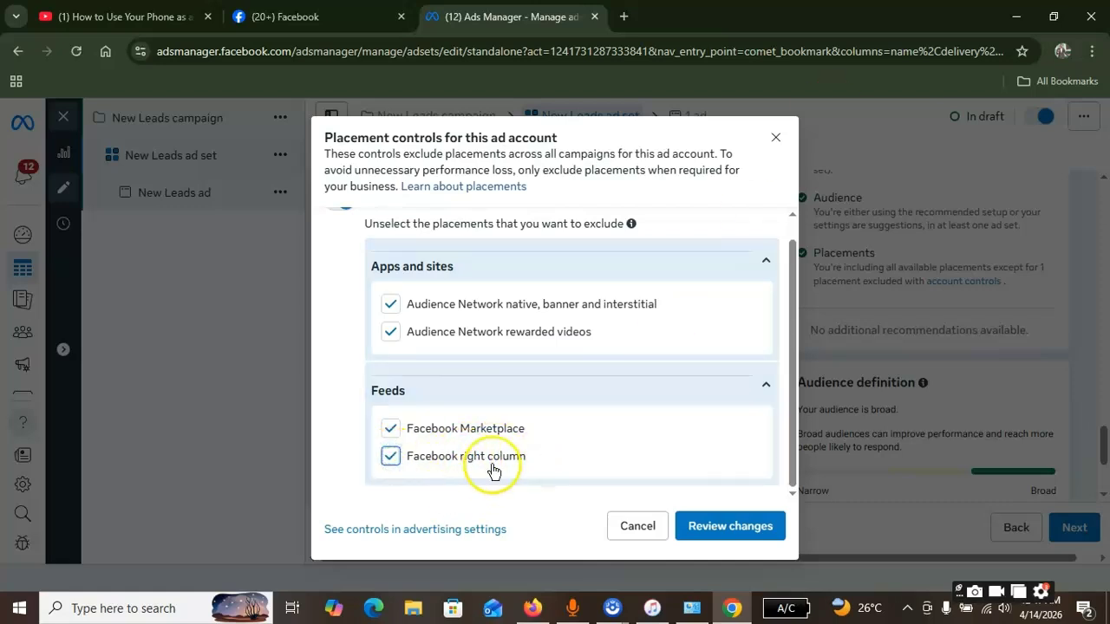
pyautogui.click(737, 530)
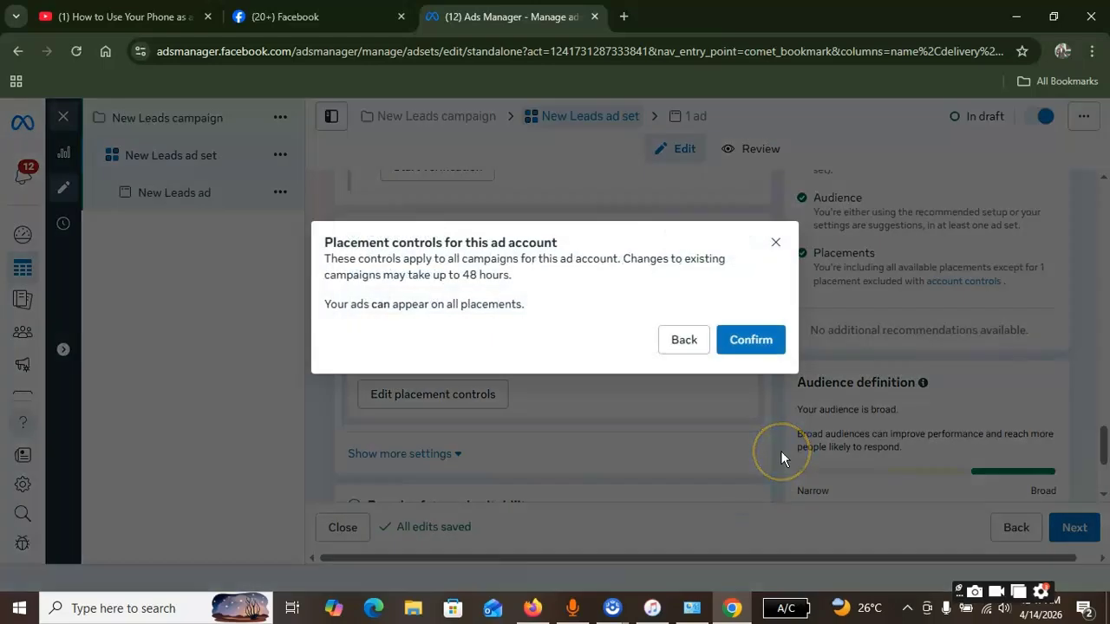
pyautogui.click(747, 338)
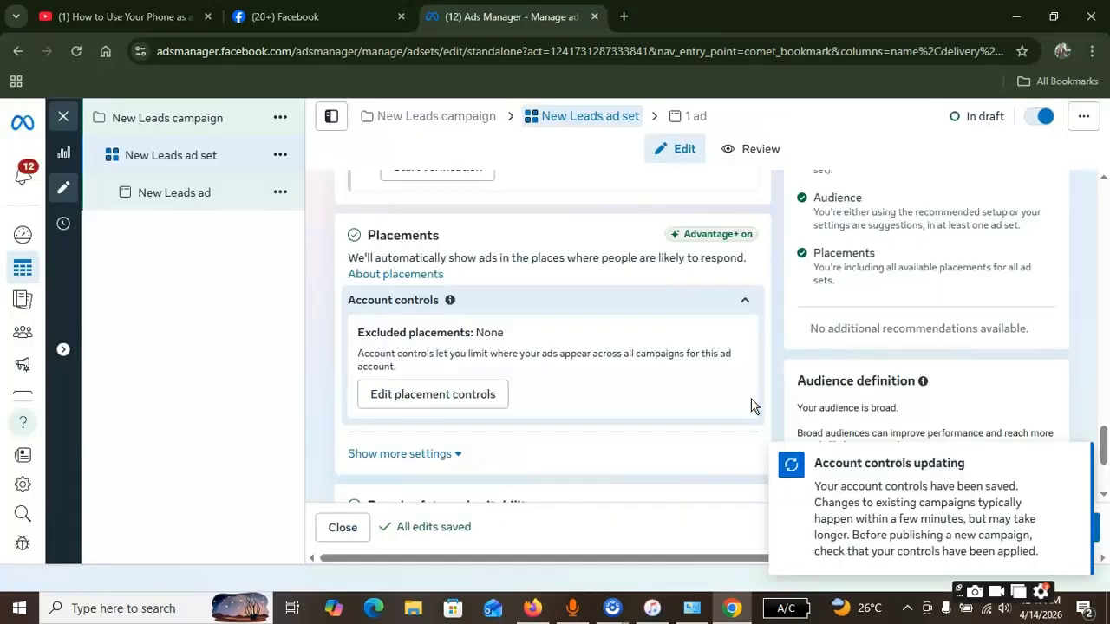
pyautogui.click(1072, 455)
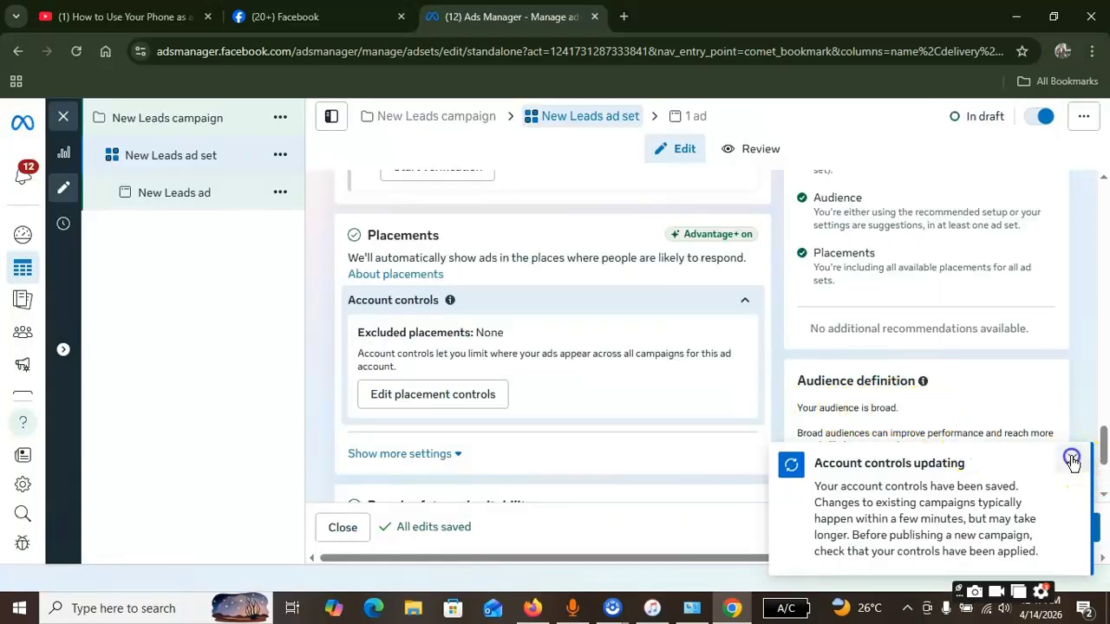
# - Continue to the New Leads ad and review its Identity section, including the Facebook Page and Instagram profile, down to Ad setup
pyautogui.scroll(-2, 725, 448)
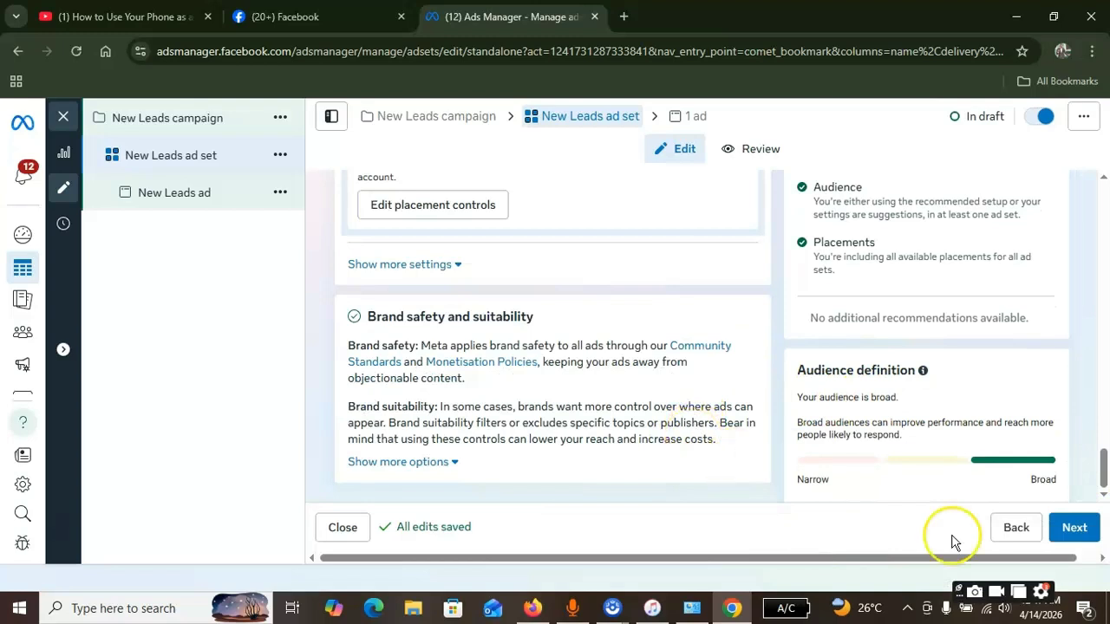
pyautogui.click(1091, 529)
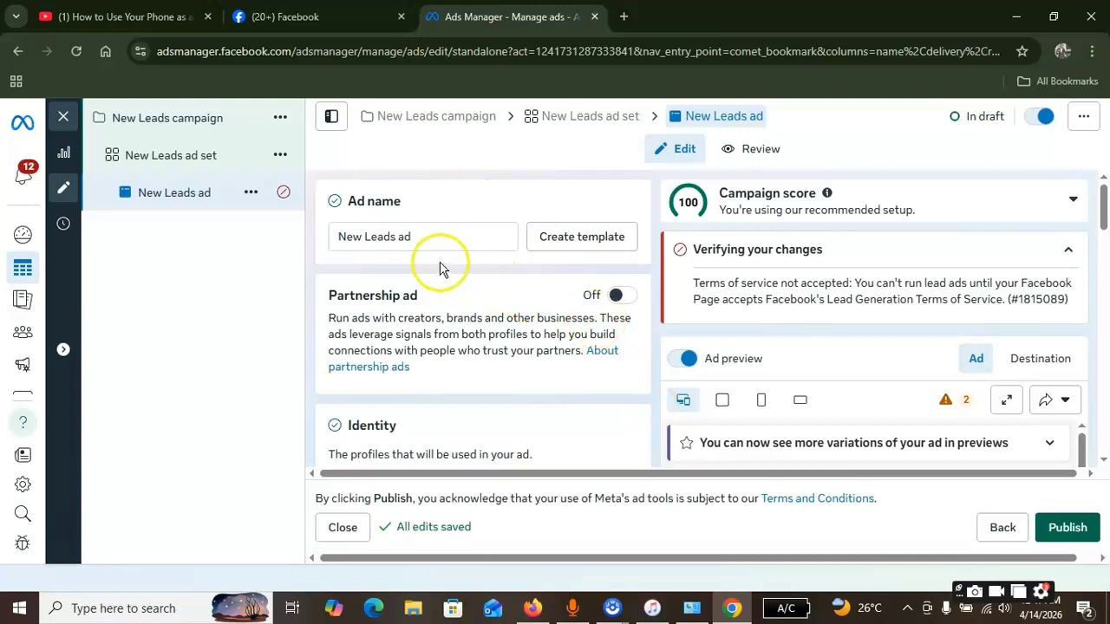
pyautogui.scroll(-2, 440, 266)
pyautogui.scroll(-2, 483, 277)
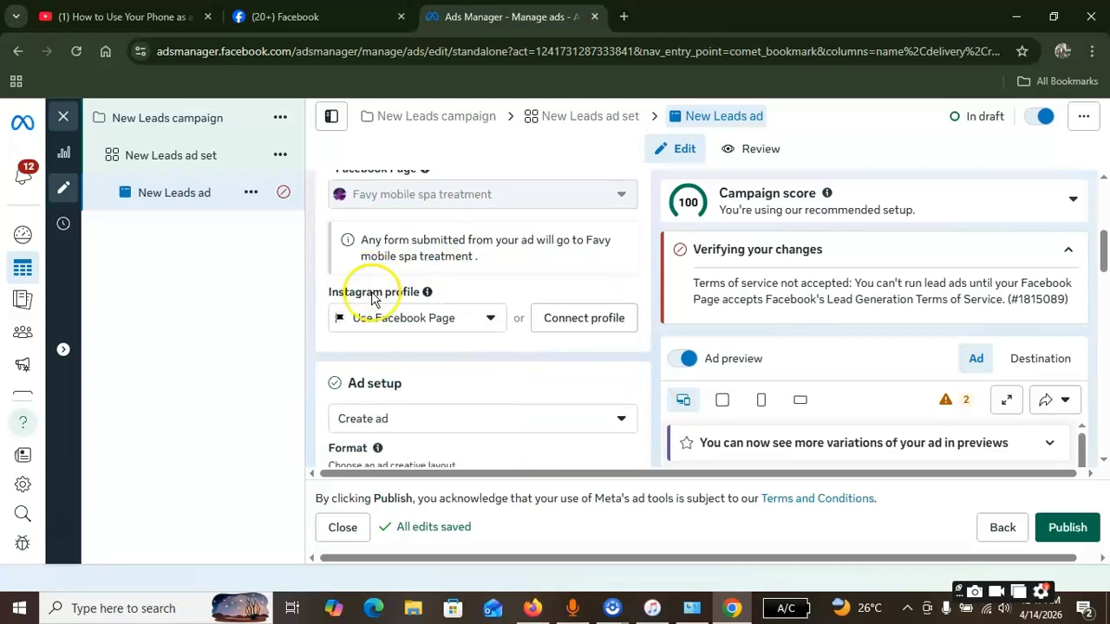
pyautogui.scroll(3, 458, 260)
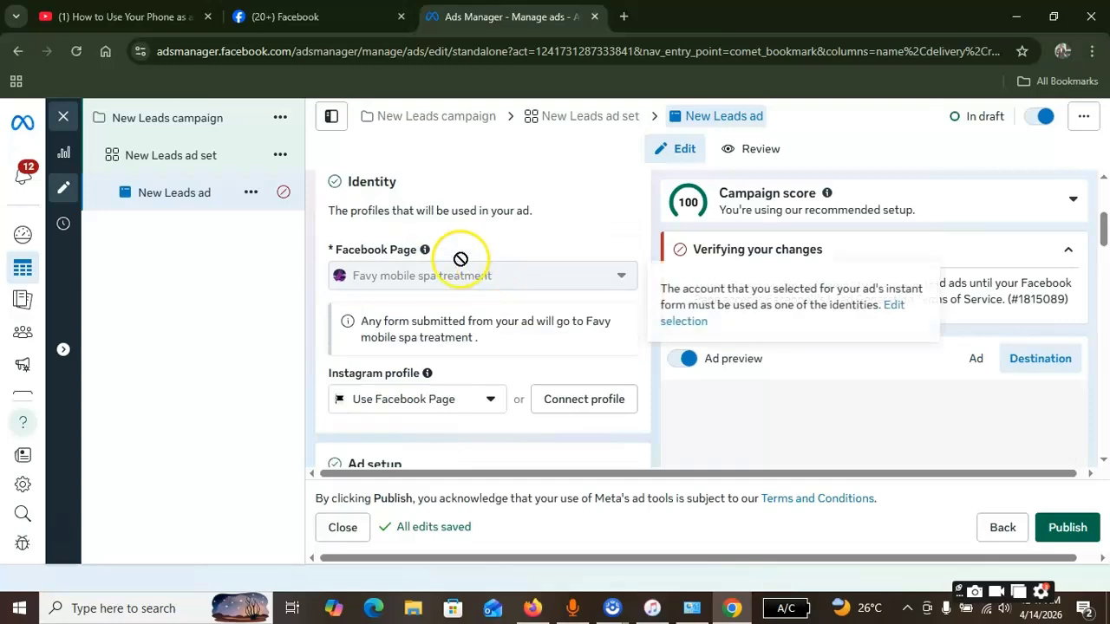
pyautogui.scroll(-2, 486, 353)
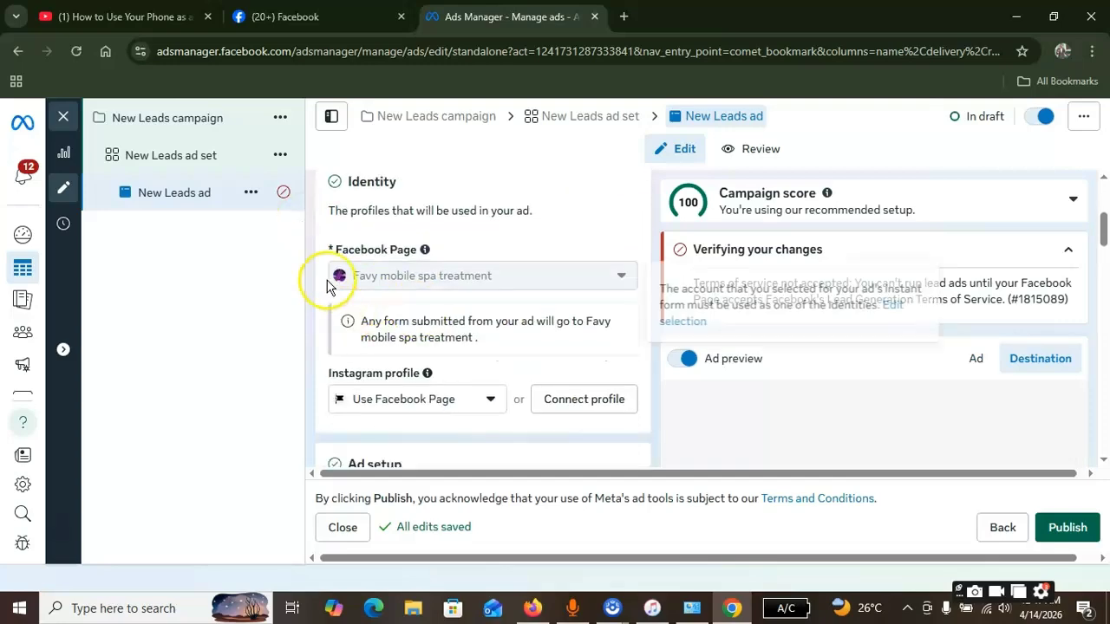
pyautogui.scroll(-1, 537, 295)
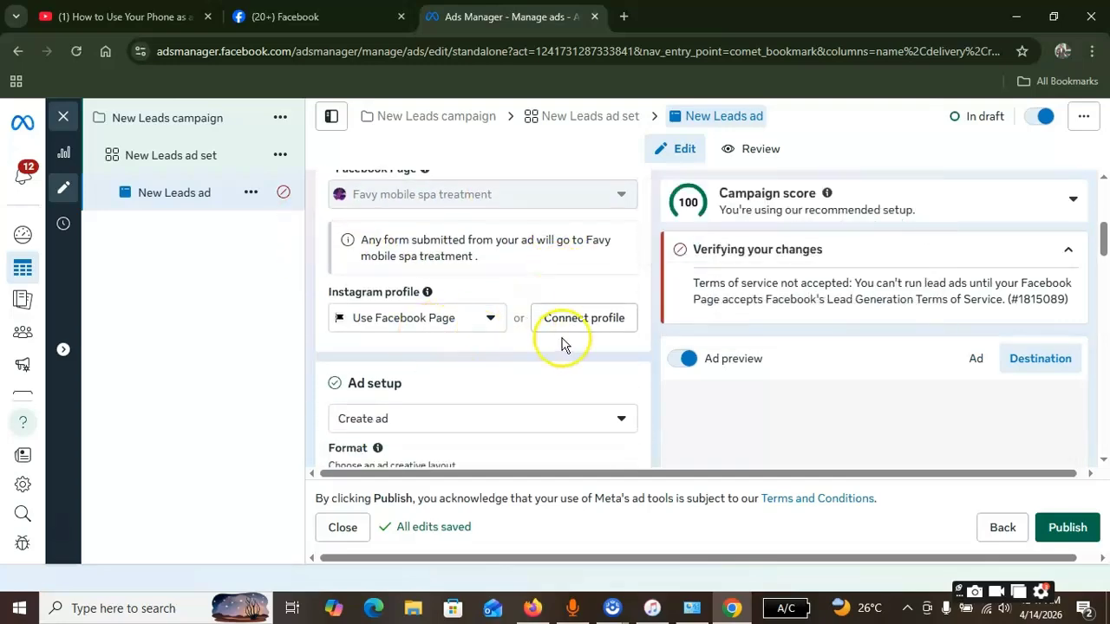
pyautogui.scroll(-1, 486, 338)
pyautogui.scroll(-1, 486, 319)
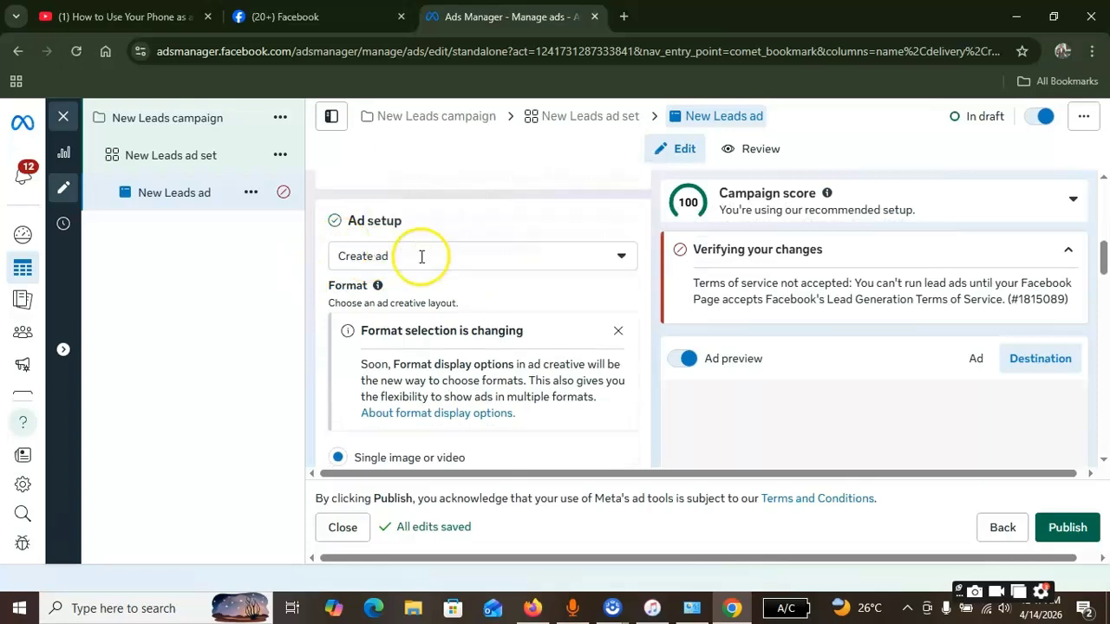
# - Set the ad setup to Use existing post
pyautogui.click(523, 260)
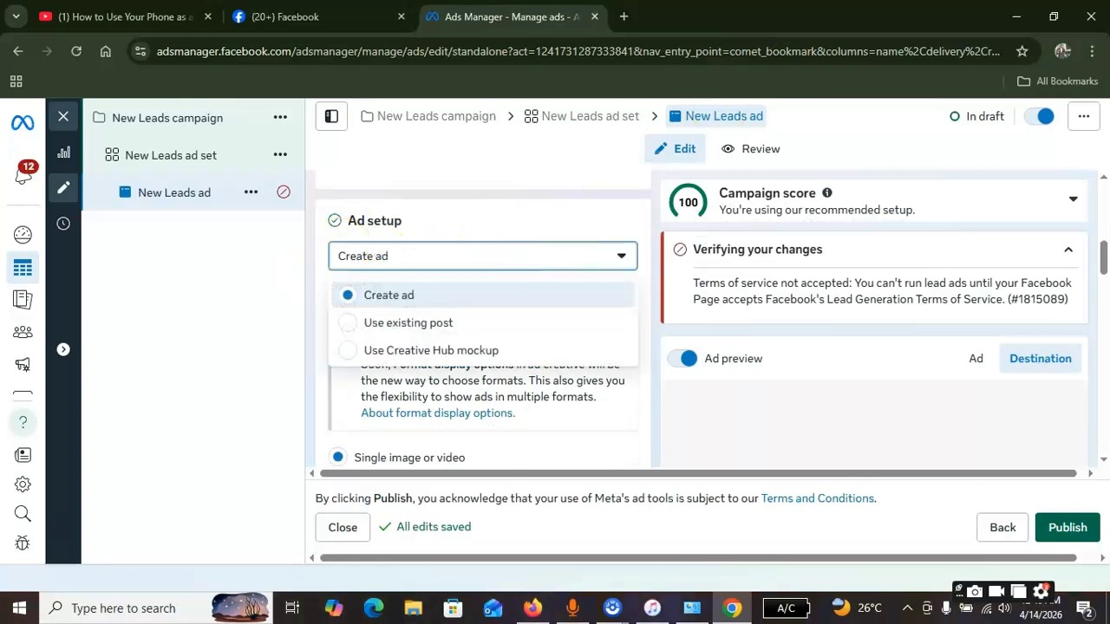
pyautogui.click(612, 608)
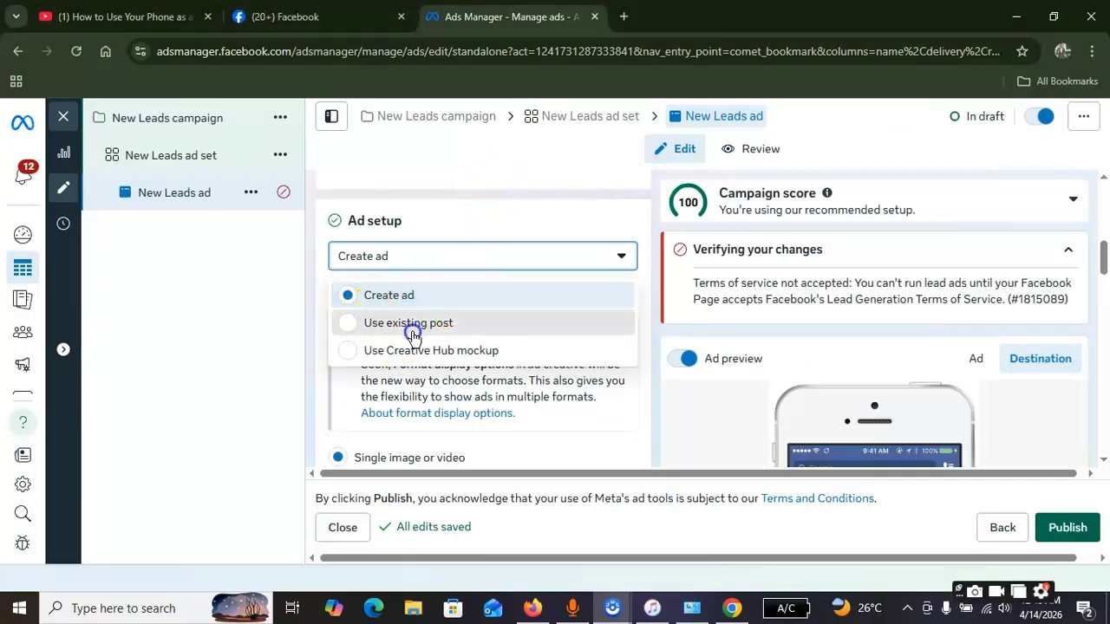
pyautogui.click(409, 331)
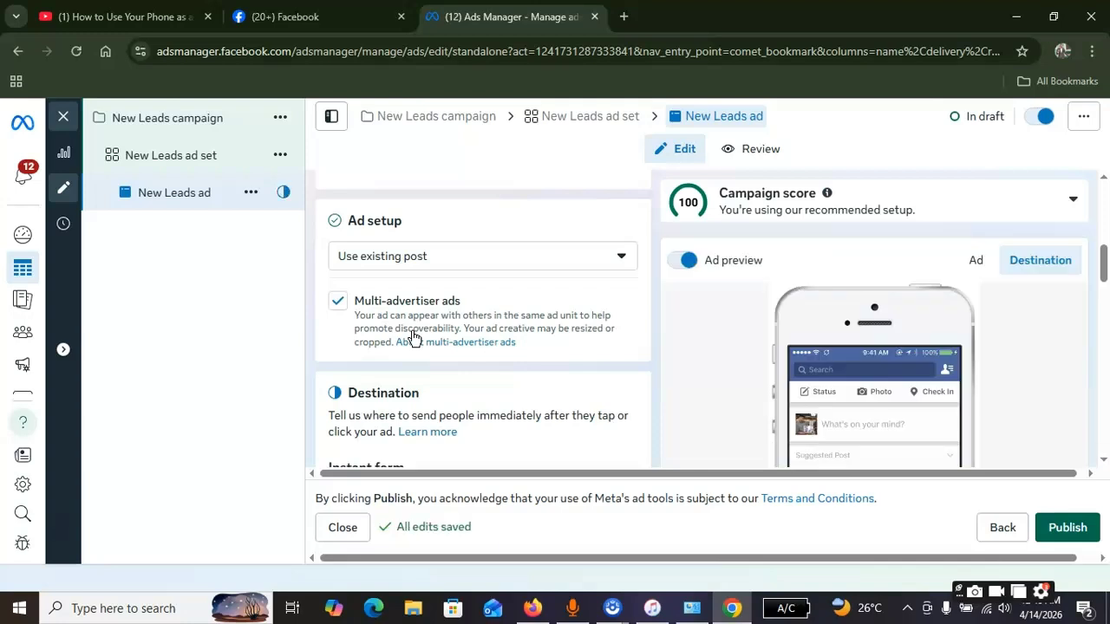
# - Examine the ad's Destination, form testing, Instant form lead nurturing, Ad creative, Creative testing and Tracking sections
pyautogui.scroll(-2, 481, 335)
pyautogui.scroll(-6, 480, 329)
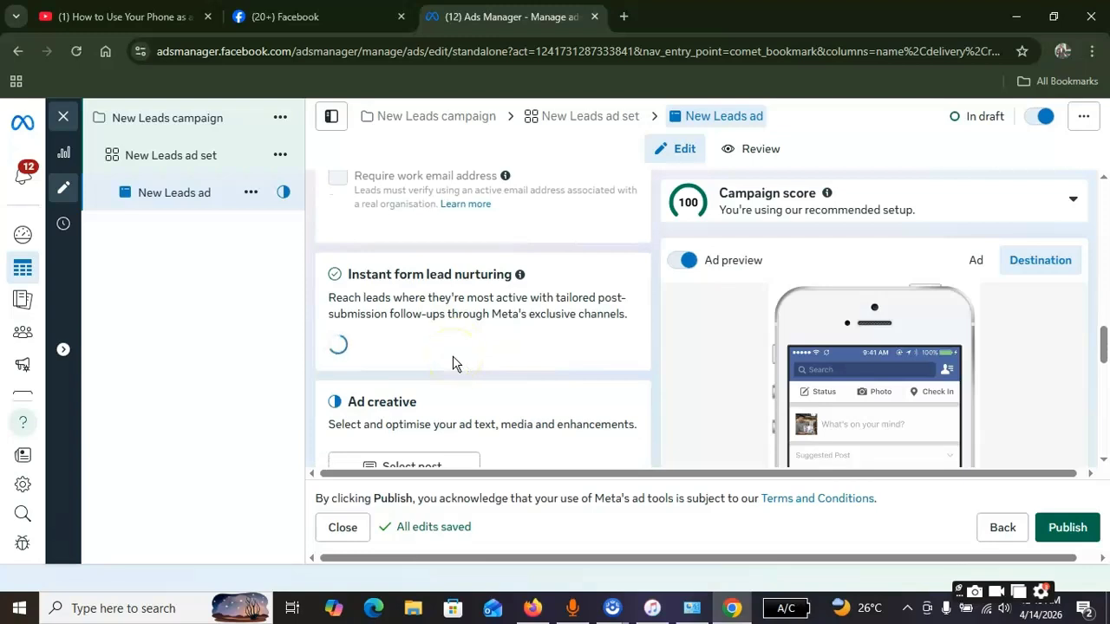
pyautogui.scroll(-1, 468, 314)
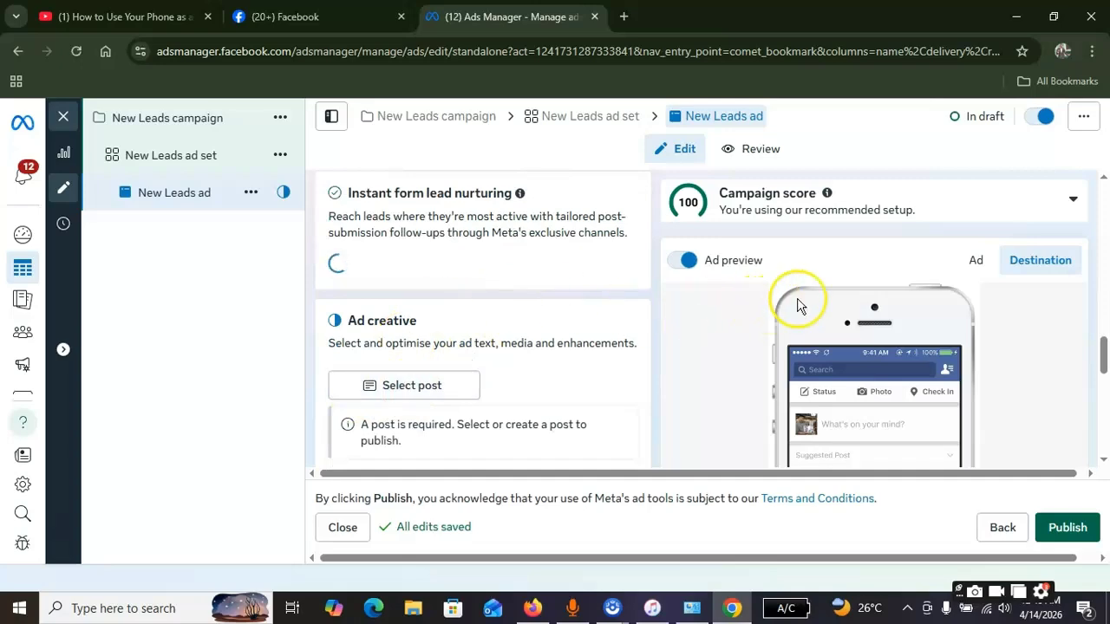
pyautogui.scroll(-3, 941, 310)
pyautogui.scroll(-5, 1023, 422)
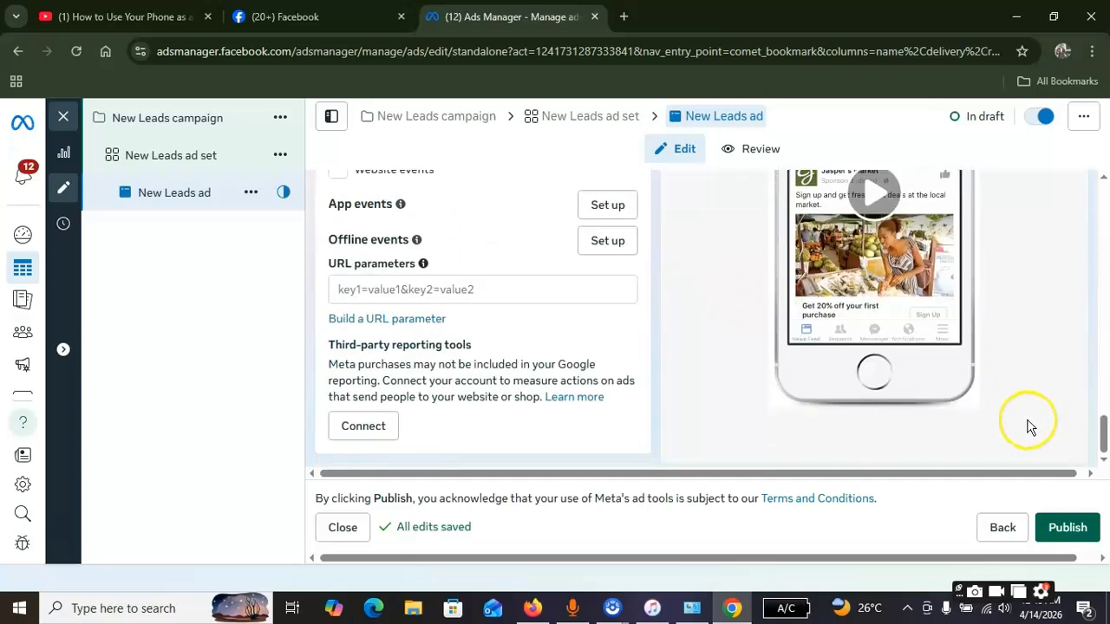
pyautogui.scroll(2, 966, 379)
pyautogui.scroll(2, 902, 344)
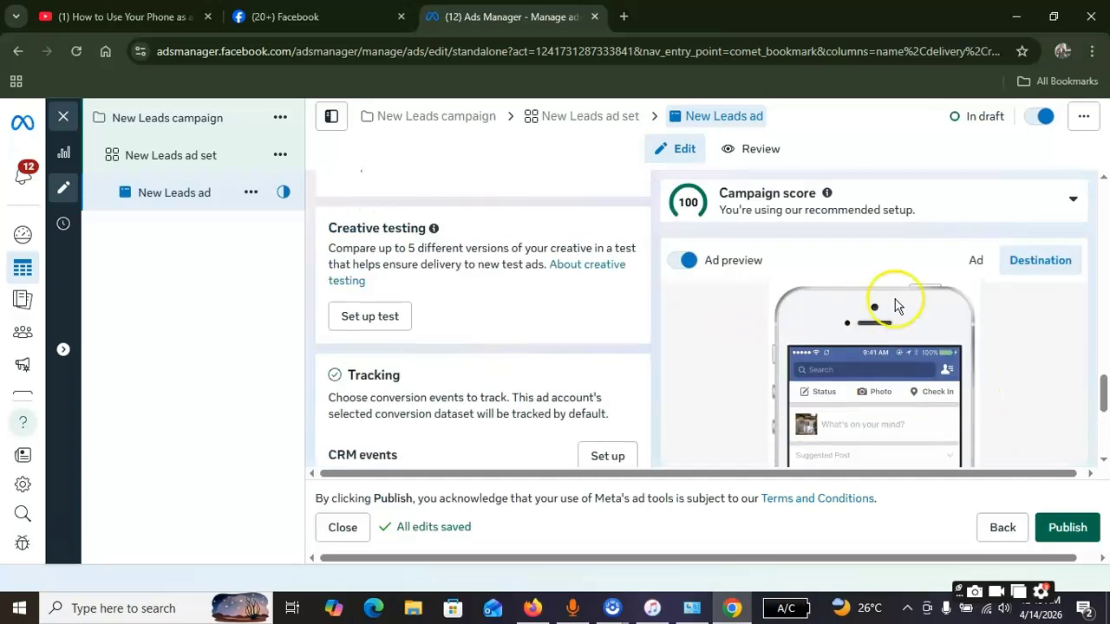
pyautogui.scroll(4, 485, 351)
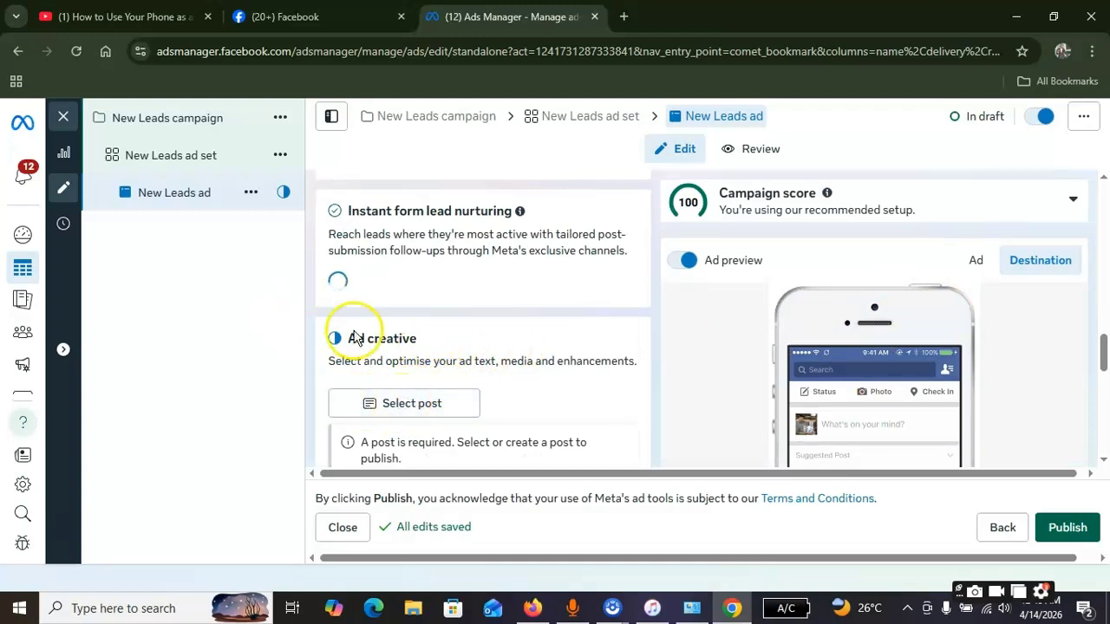
pyautogui.scroll(1, 420, 367)
pyautogui.scroll(5, 421, 367)
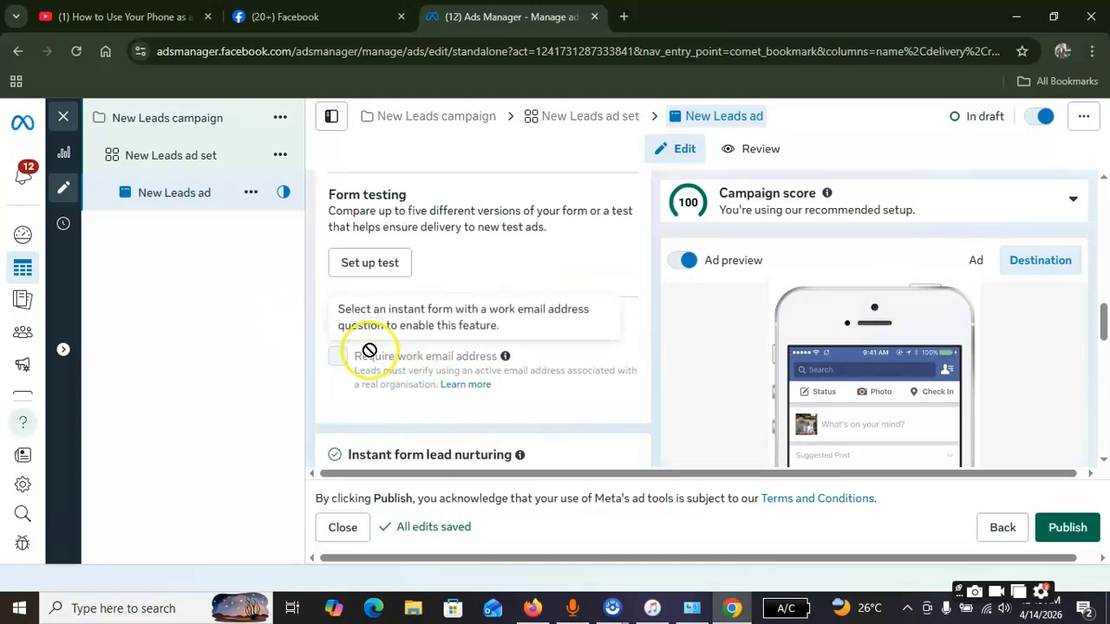
pyautogui.scroll(1, 425, 373)
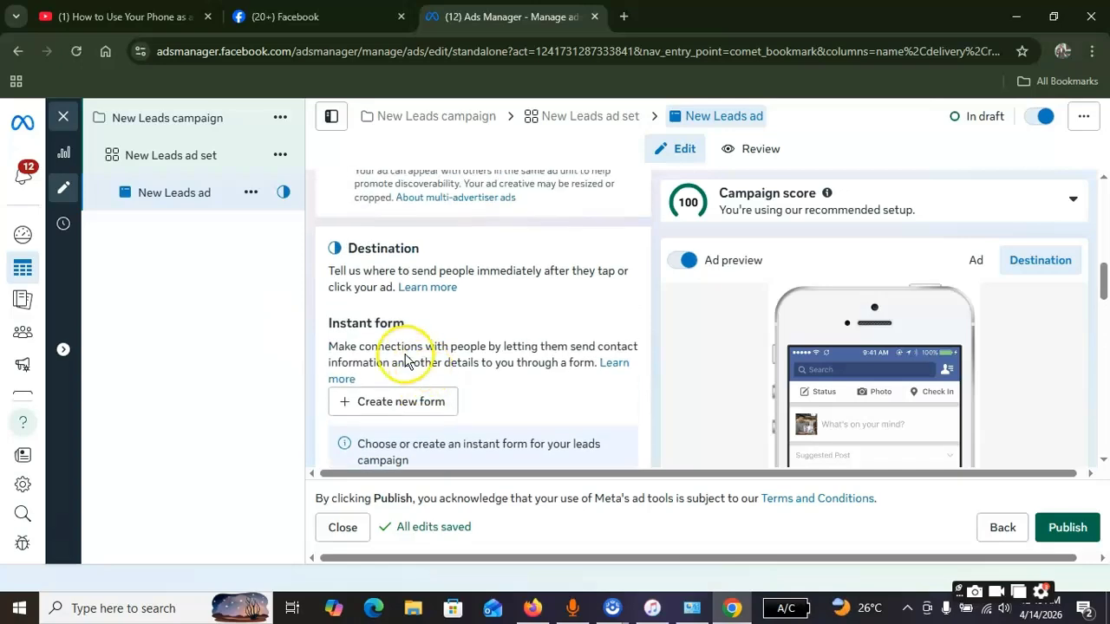
pyautogui.scroll(-6, 512, 382)
pyautogui.scroll(-3, 405, 424)
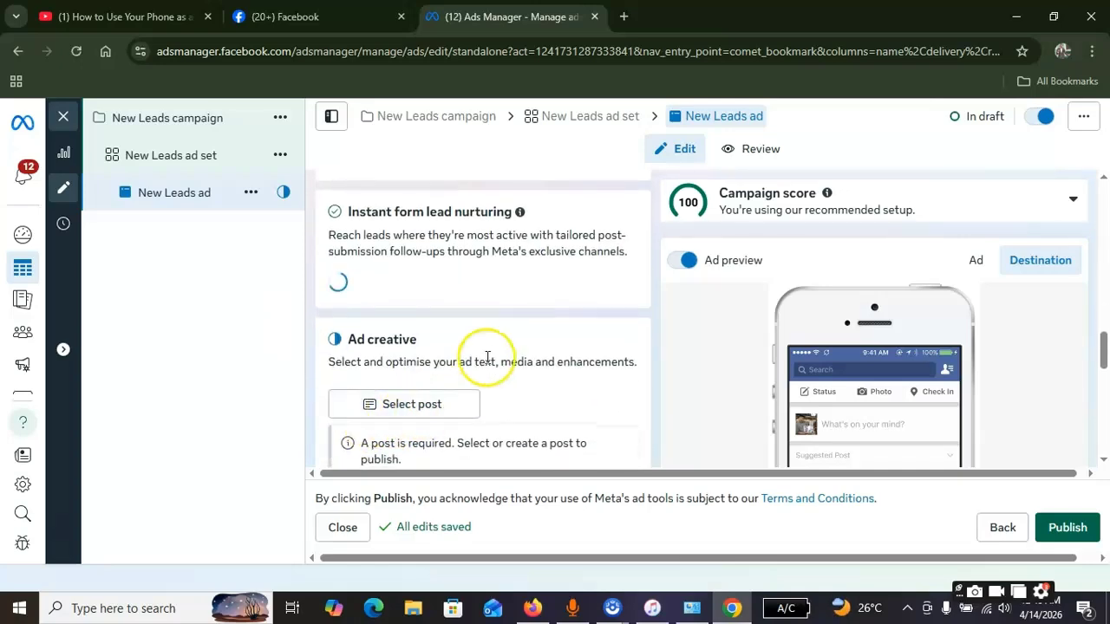
pyautogui.scroll(3, 414, 337)
pyautogui.scroll(2, 433, 266)
pyautogui.scroll(3, 470, 264)
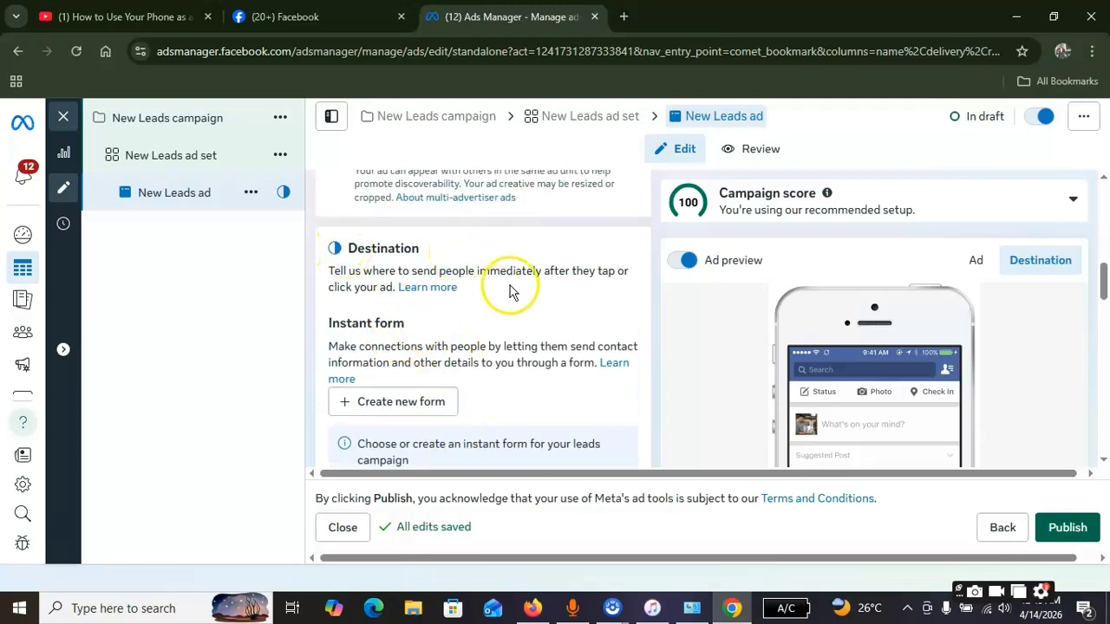
pyautogui.scroll(-1, 557, 277)
pyautogui.scroll(1, 595, 230)
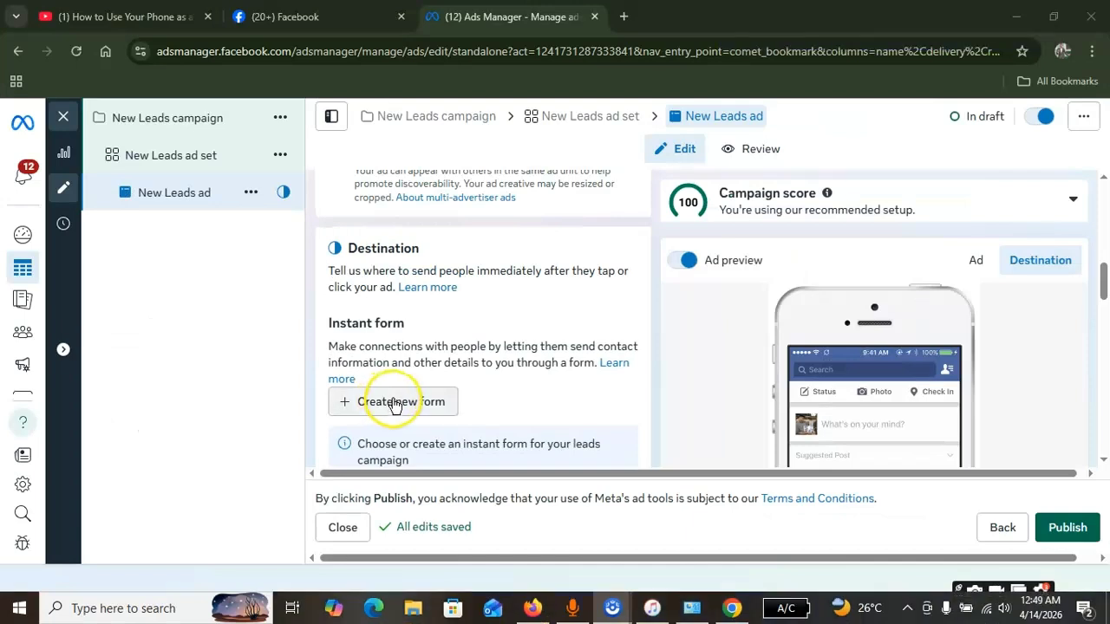
# - Start a new instant form from scratch for the ad's destination
pyautogui.click(213, 408)
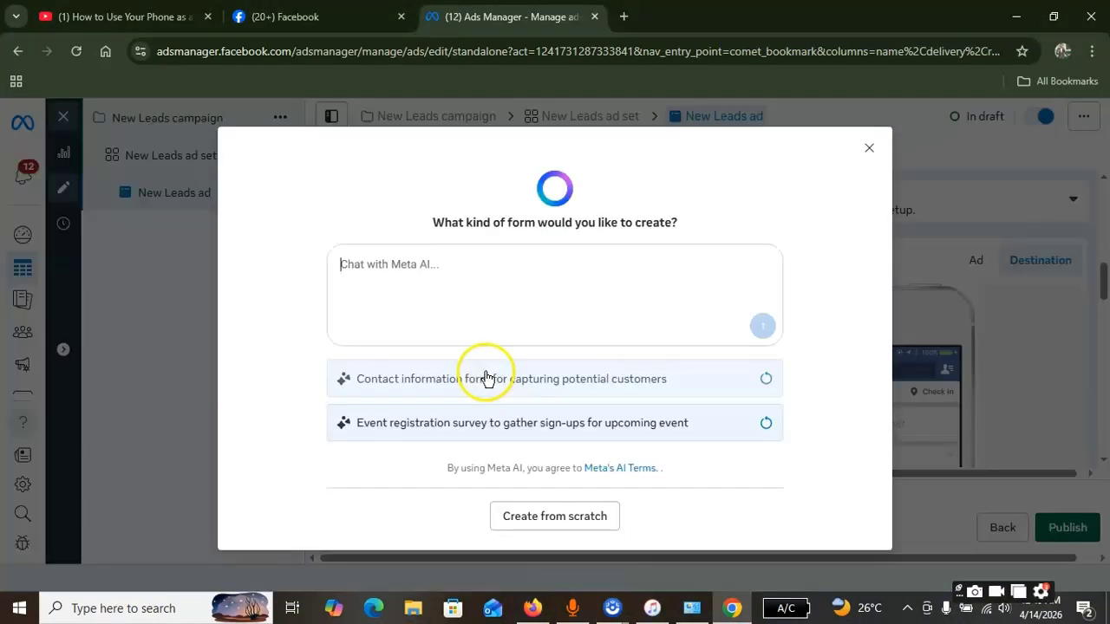
pyautogui.click(394, 260)
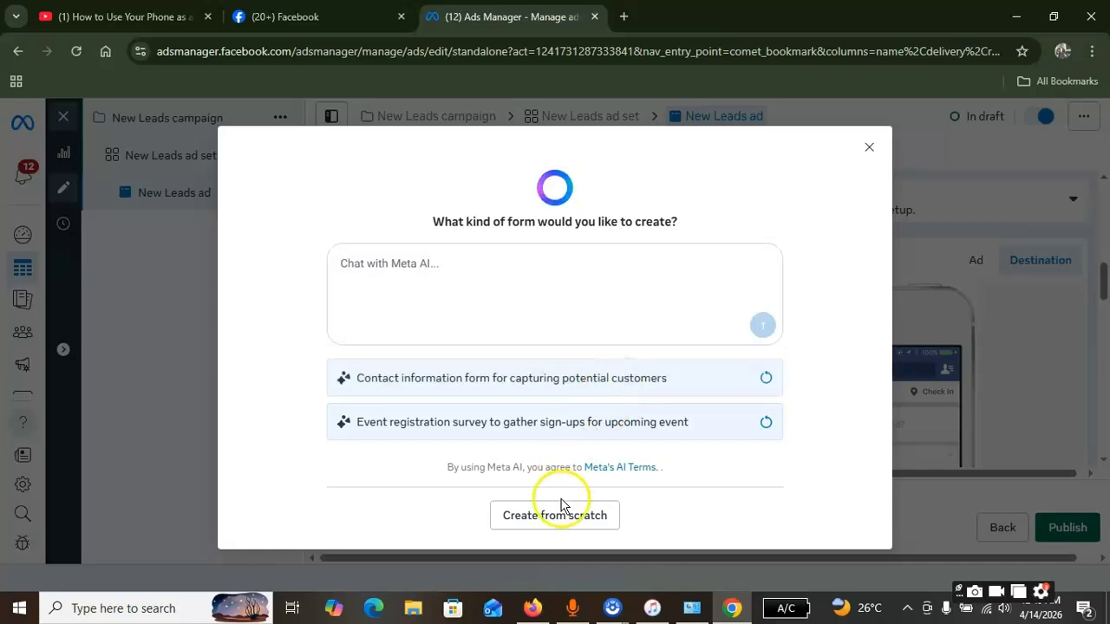
pyautogui.click(580, 518)
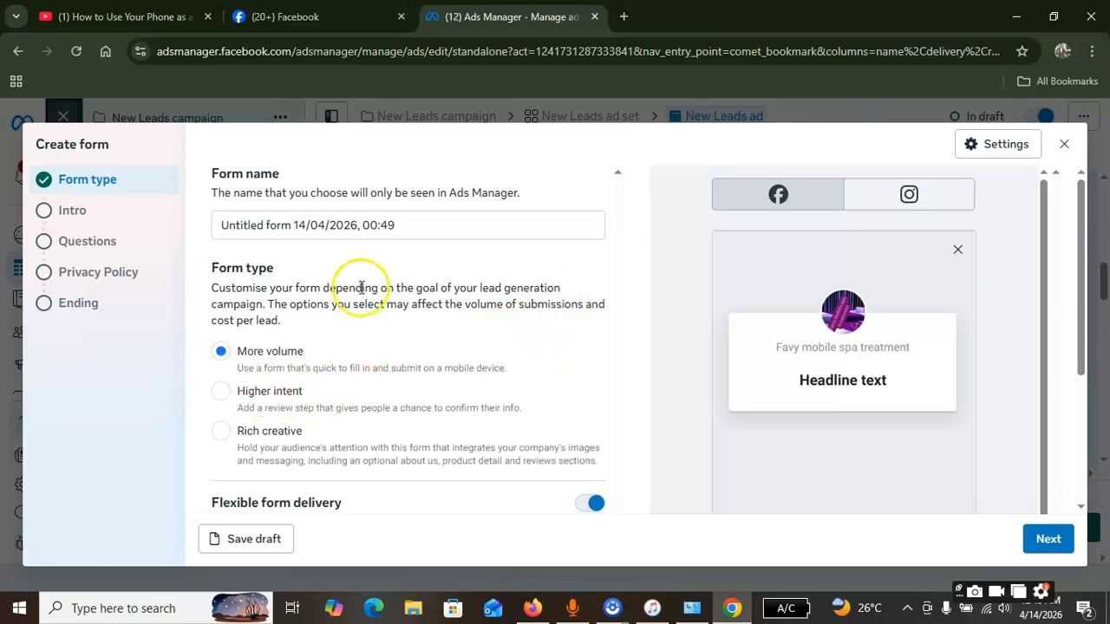
# - Review the new form's type options, flexible form delivery settings and Questions section, and return to the Form type section
pyautogui.scroll(-2, 334, 339)
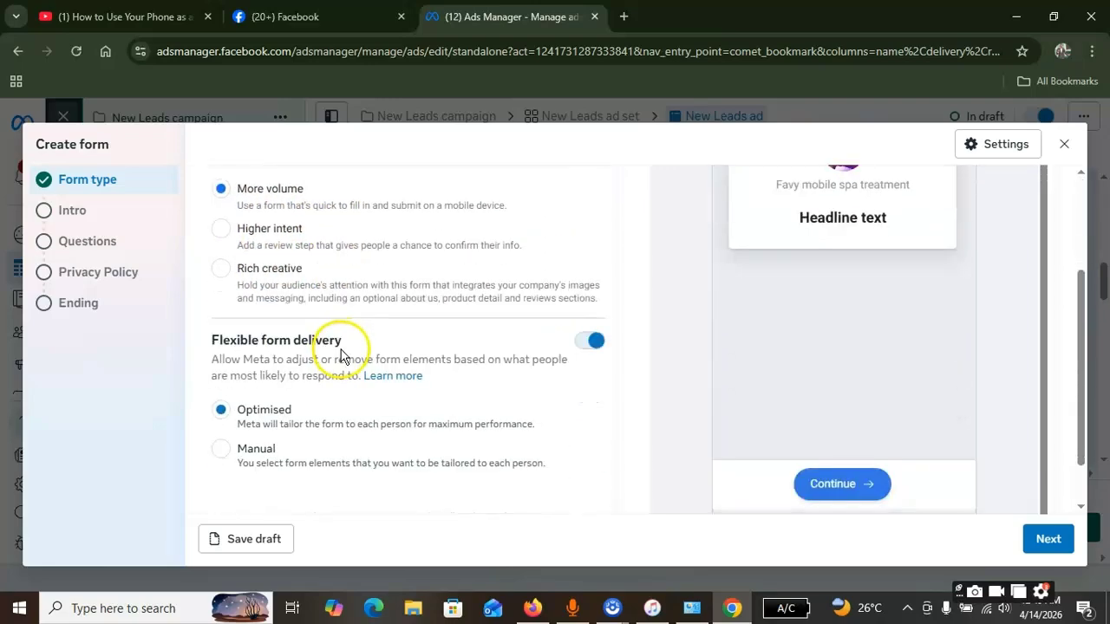
pyautogui.scroll(2, 342, 357)
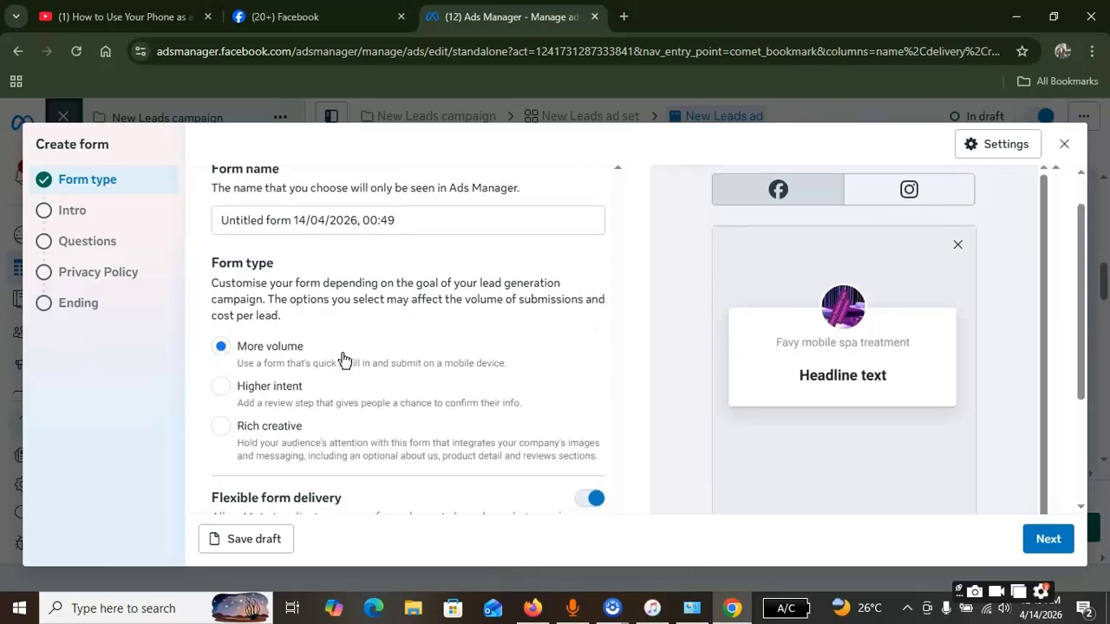
pyautogui.scroll(-3, 342, 360)
pyautogui.scroll(3, 343, 362)
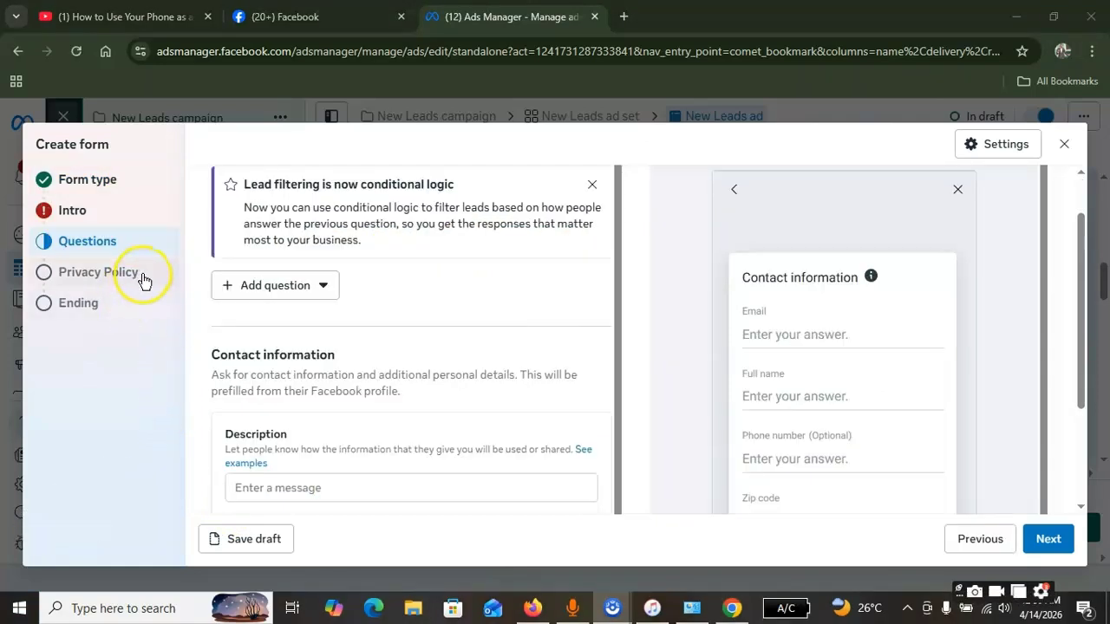
pyautogui.click(95, 183)
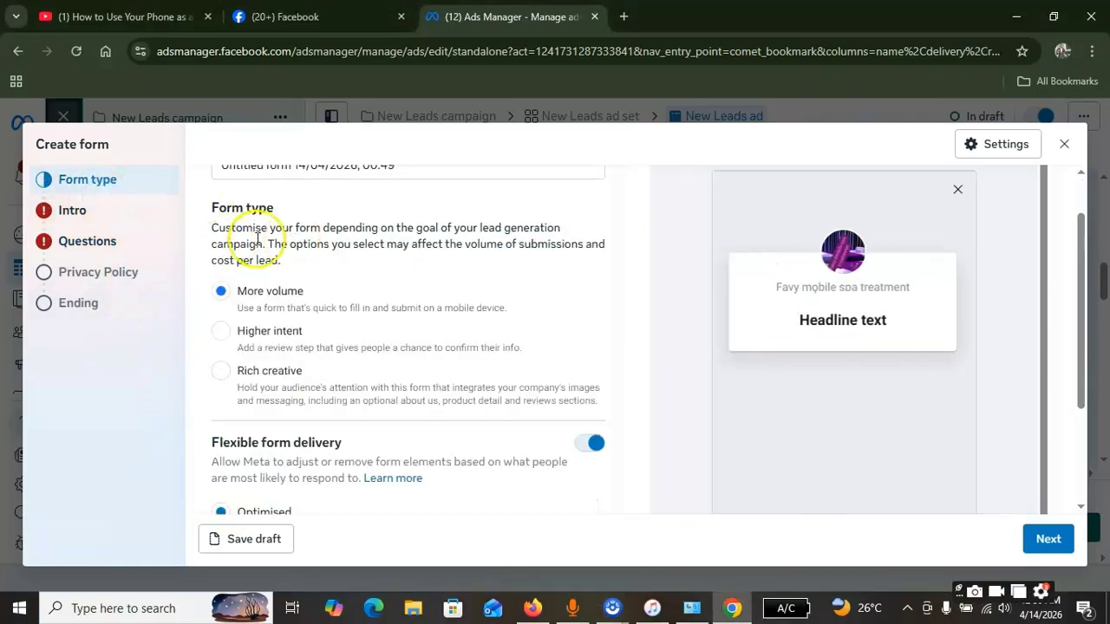
# - Look over the Form name field, the form type choices and the Optimised and Manual delivery options of the new instant form
pyautogui.scroll(1, 453, 282)
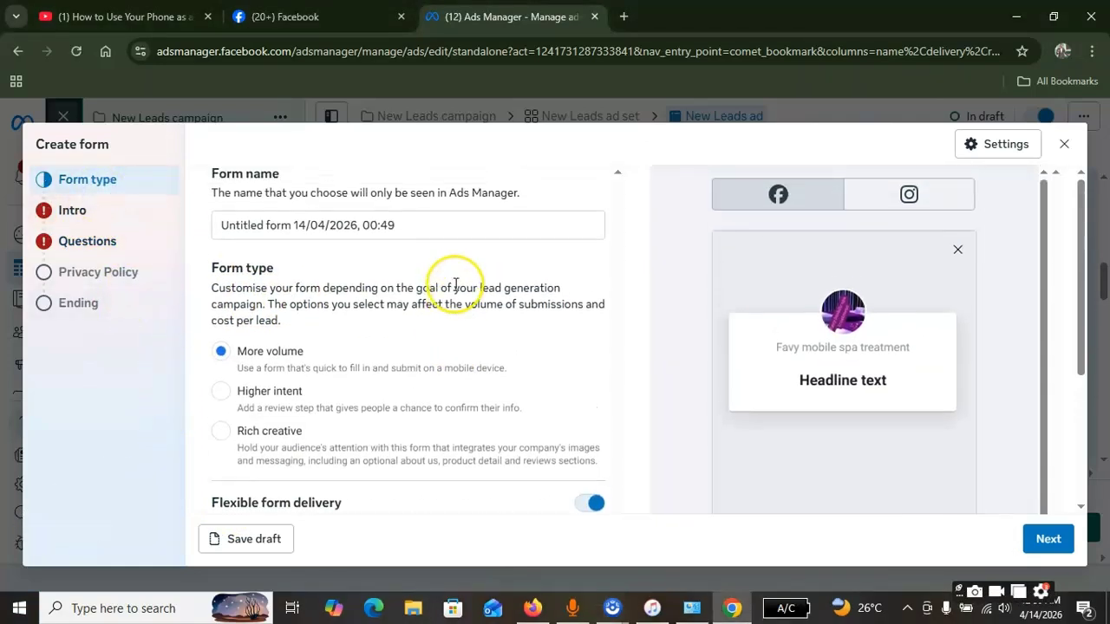
pyautogui.click(358, 227)
pyautogui.moveTo(396, 224); pyautogui.dragTo(231, 222)
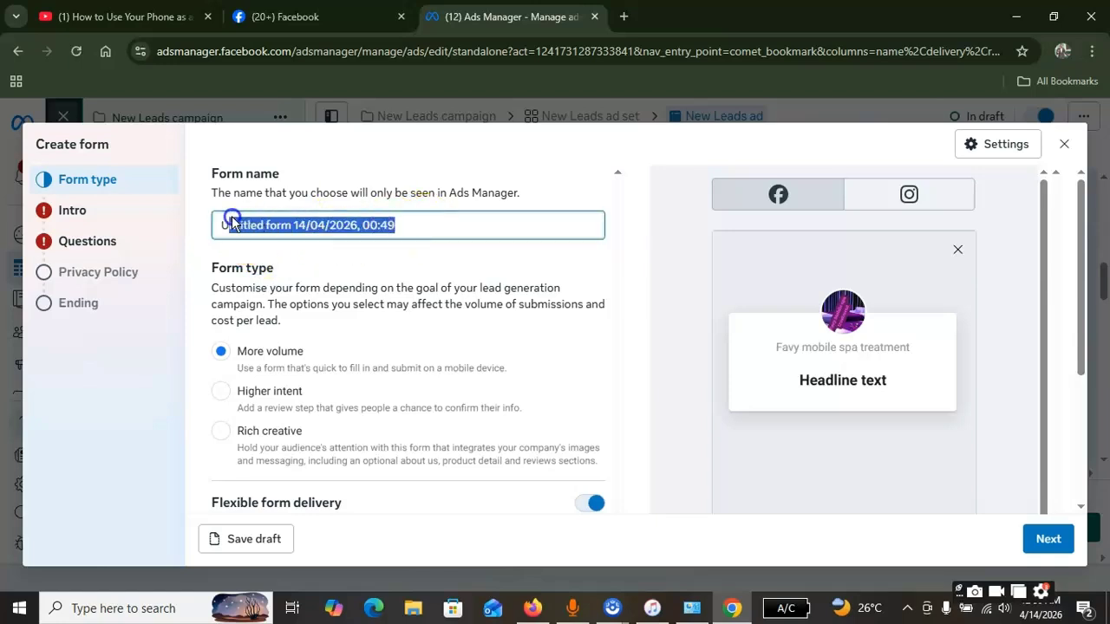
pyautogui.scroll(-3, 344, 215)
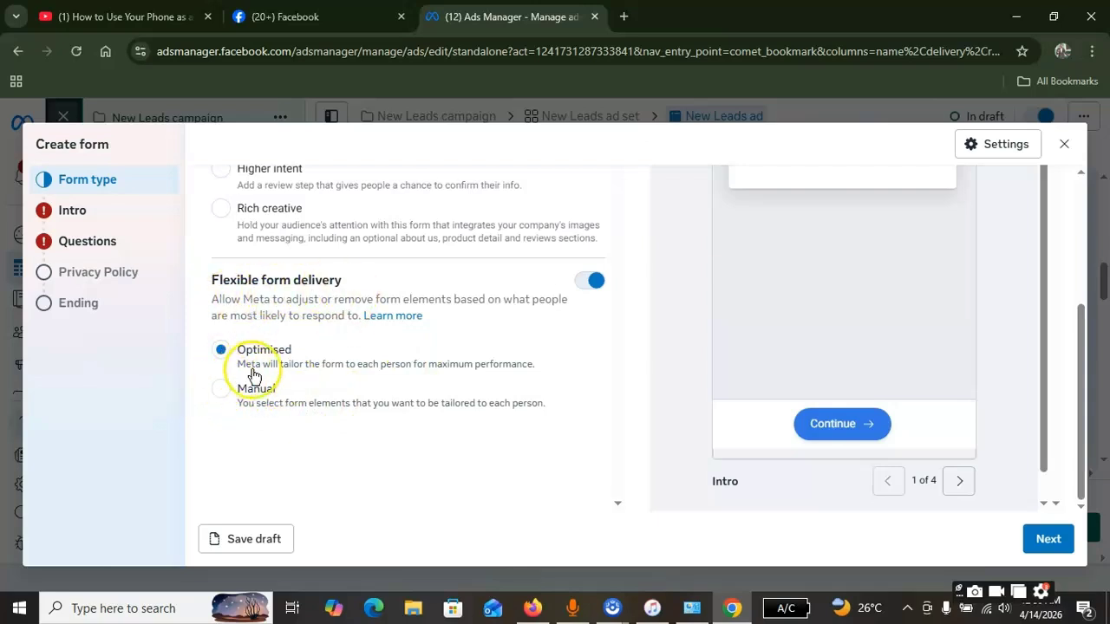
pyautogui.scroll(3, 414, 384)
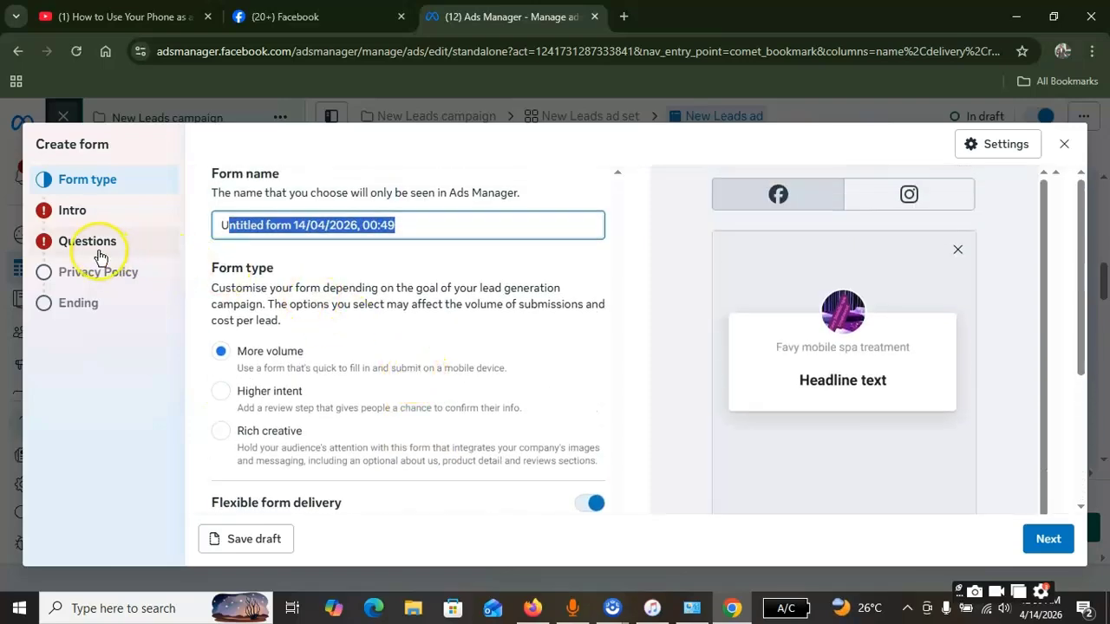
# - Fill in the greeting in the form's Intro section with the headline "new" and the paragraph description "about"
pyautogui.click(116, 222)
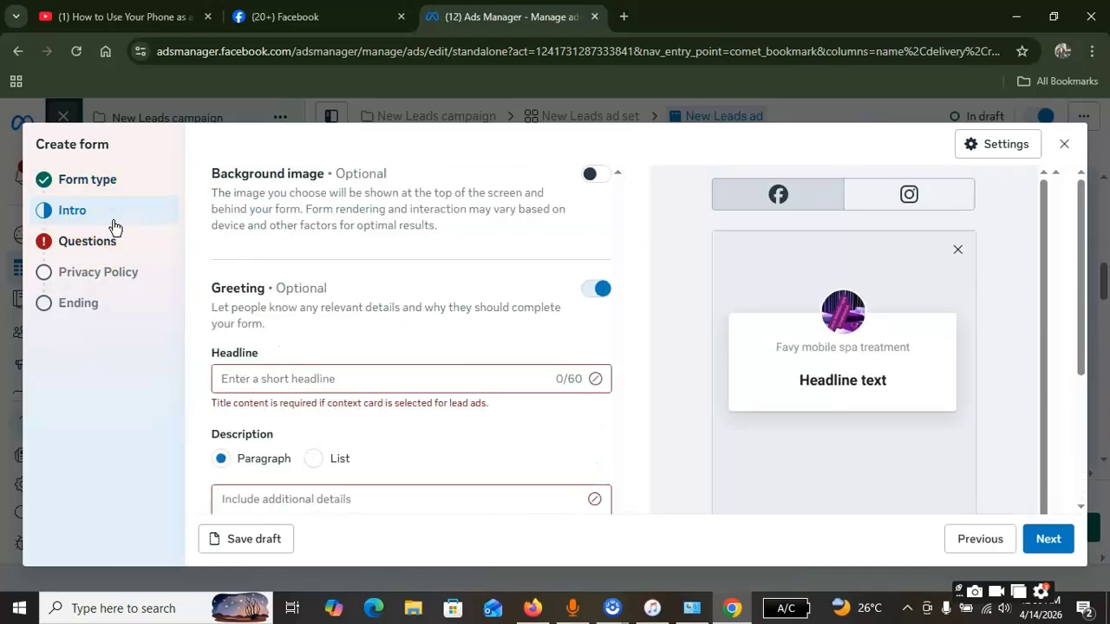
pyautogui.scroll(-1, 310, 347)
pyautogui.click(320, 297)
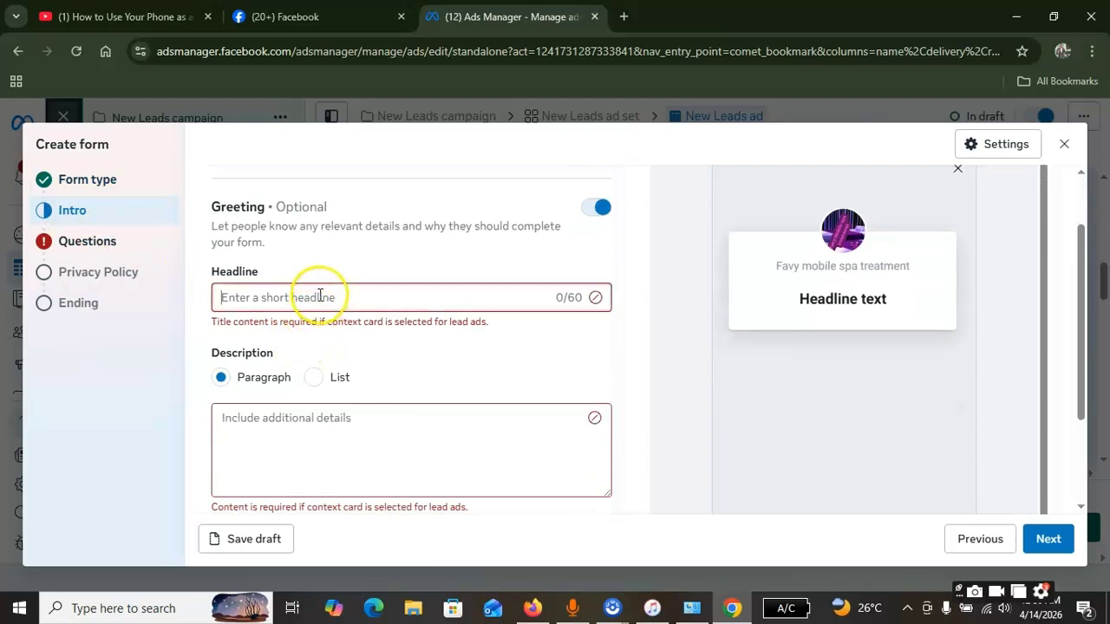
pyautogui.write('new')
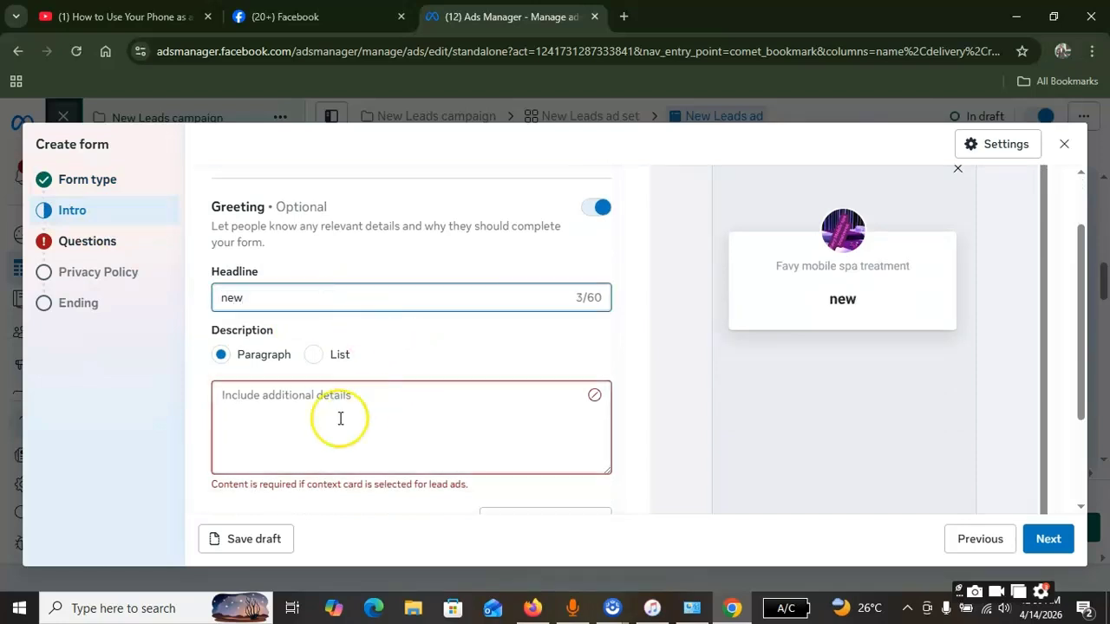
pyautogui.click(268, 416)
pyautogui.scroll(-1, 328, 399)
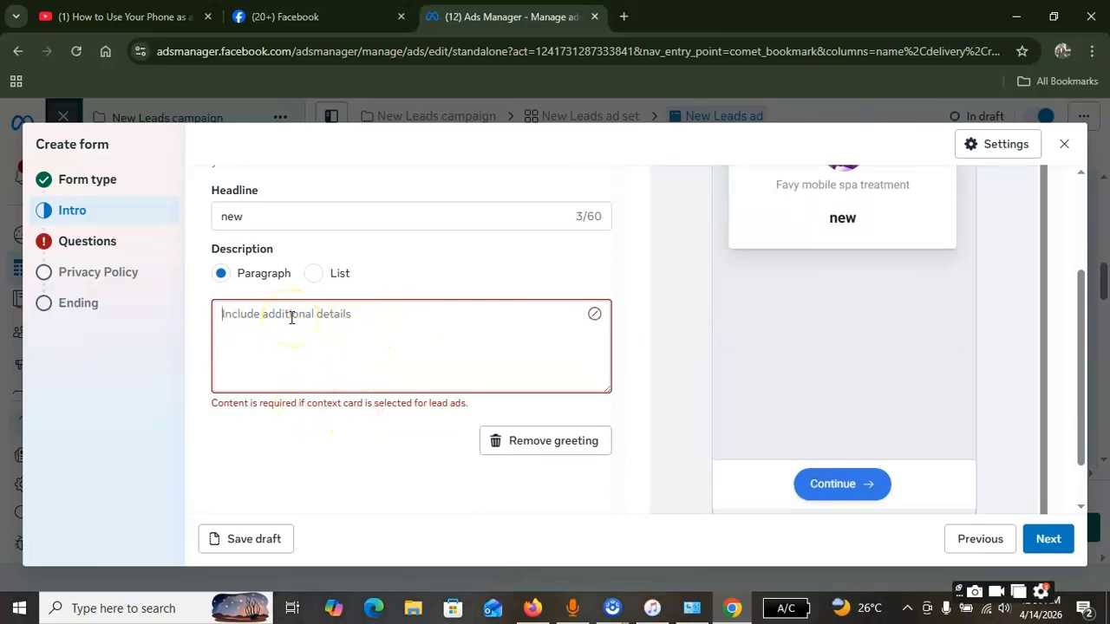
pyautogui.write('about')
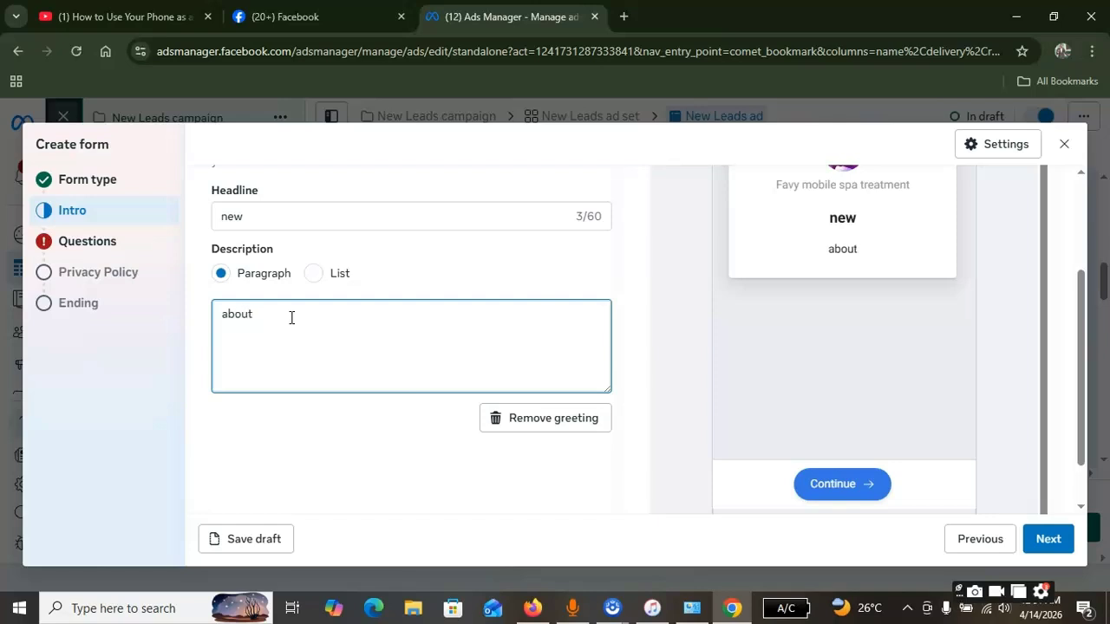
pyautogui.click(839, 488)
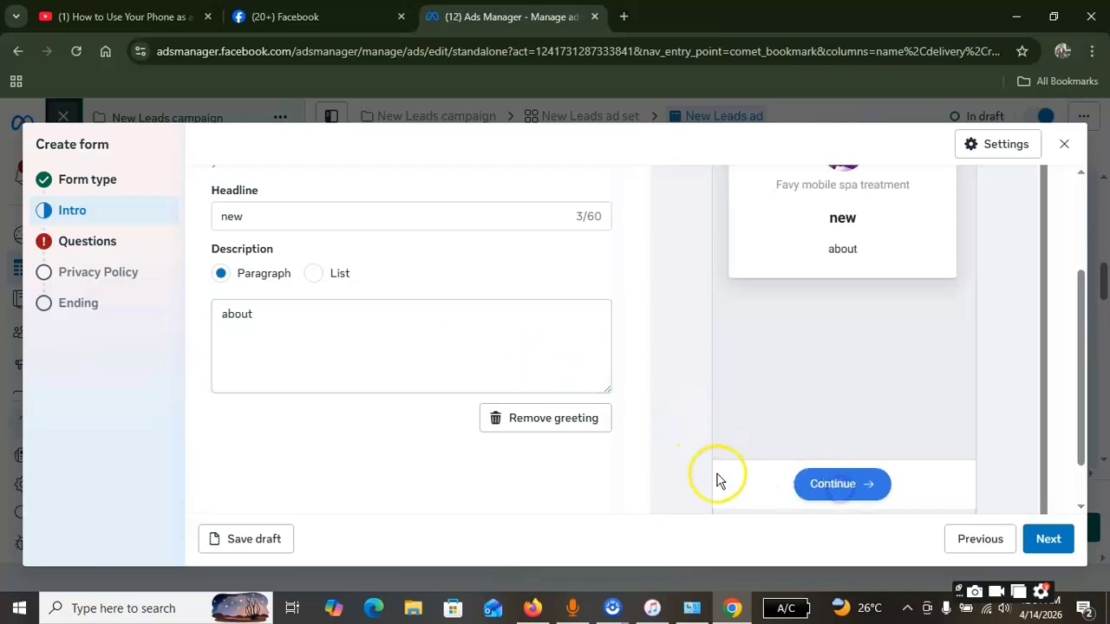
pyautogui.scroll(2, 555, 438)
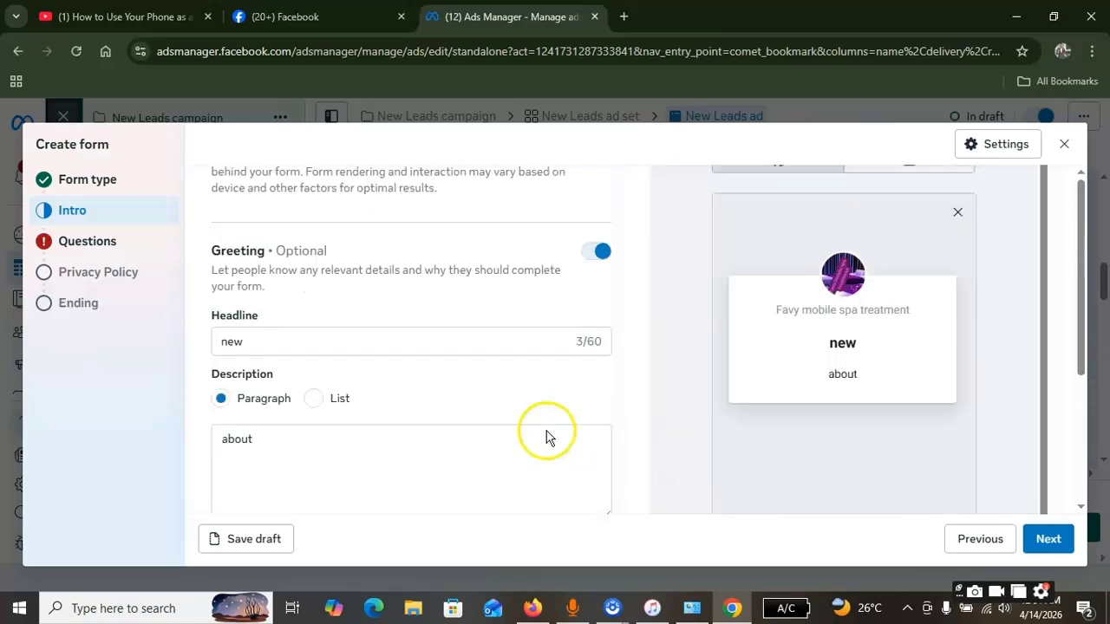
pyautogui.scroll(-2, 457, 414)
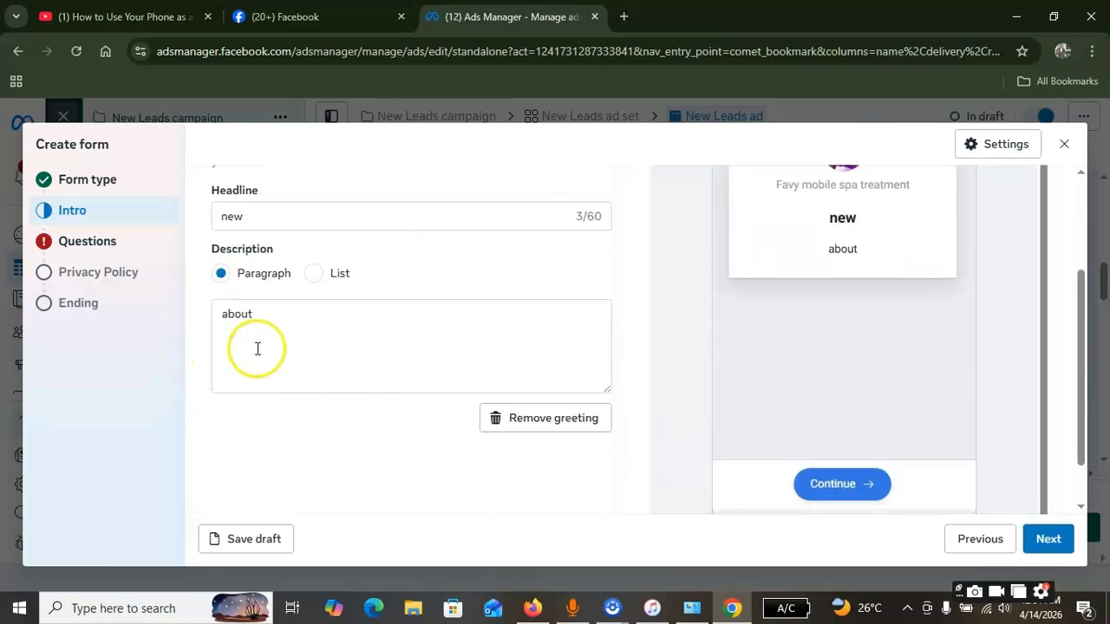
# - Examine the contact information requested in the form's Questions section, including its description, field types and optional settings
pyautogui.click(120, 241)
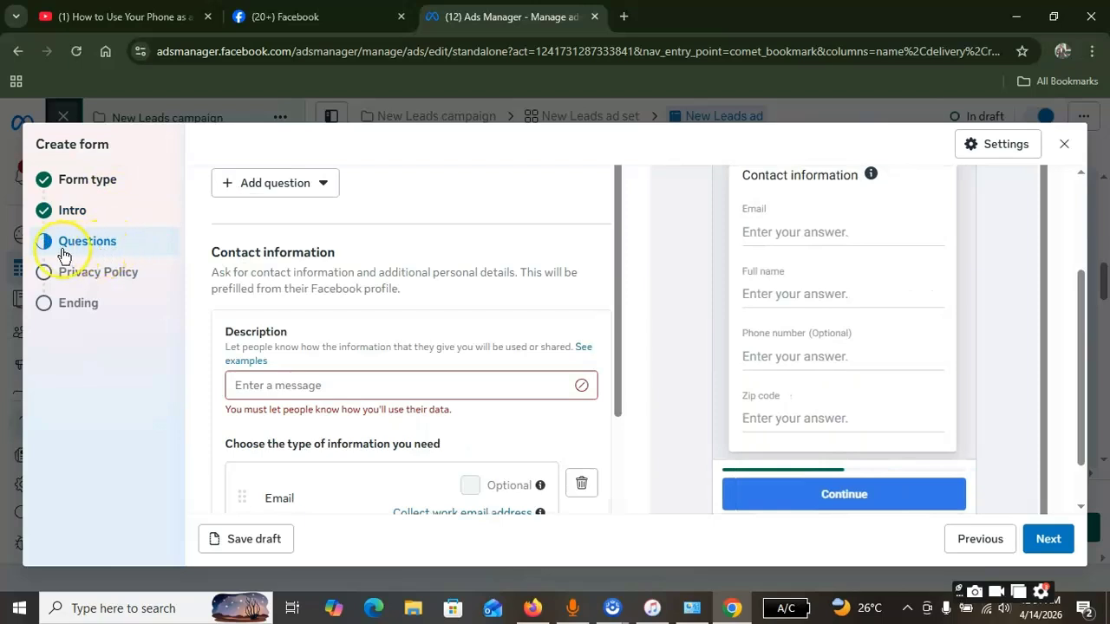
pyautogui.scroll(-1, 424, 351)
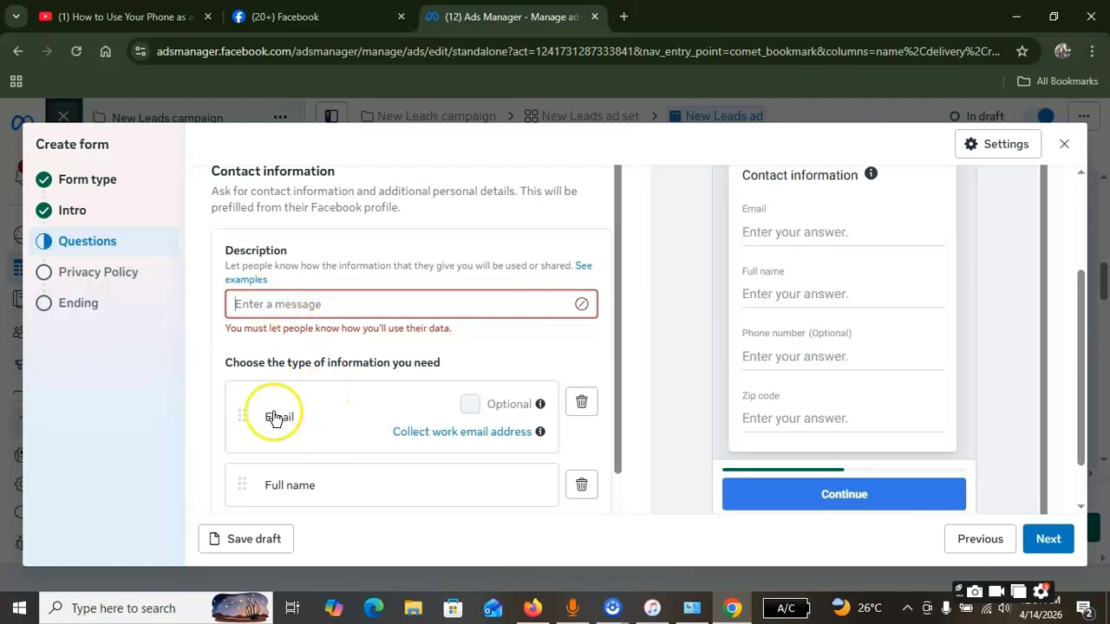
pyautogui.scroll(-1, 278, 421)
pyautogui.scroll(-1, 338, 416)
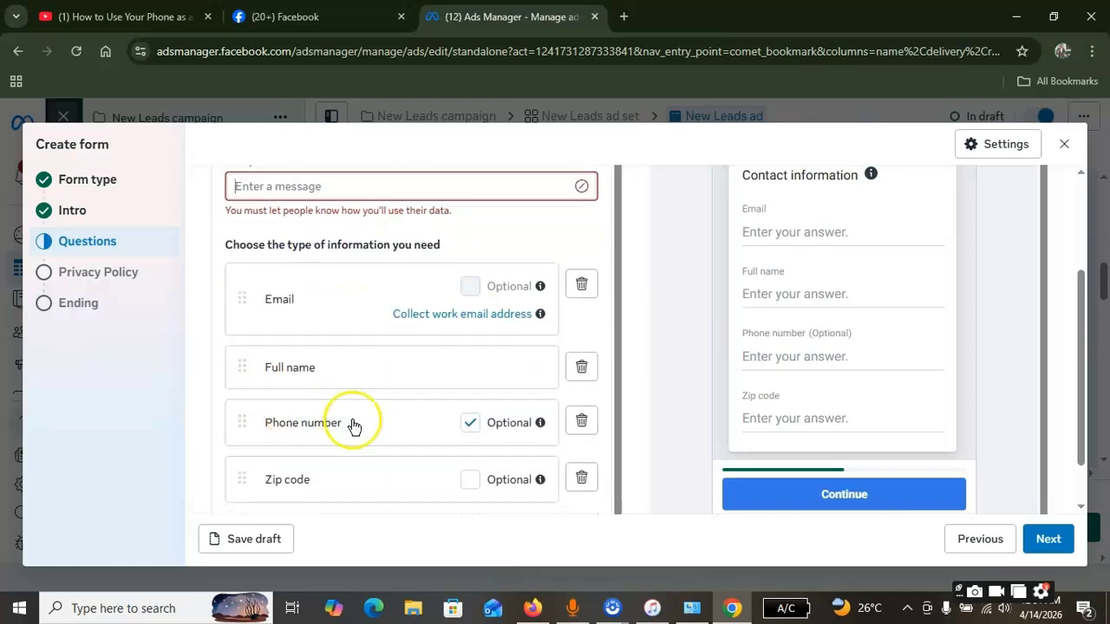
pyautogui.scroll(-1, 373, 443)
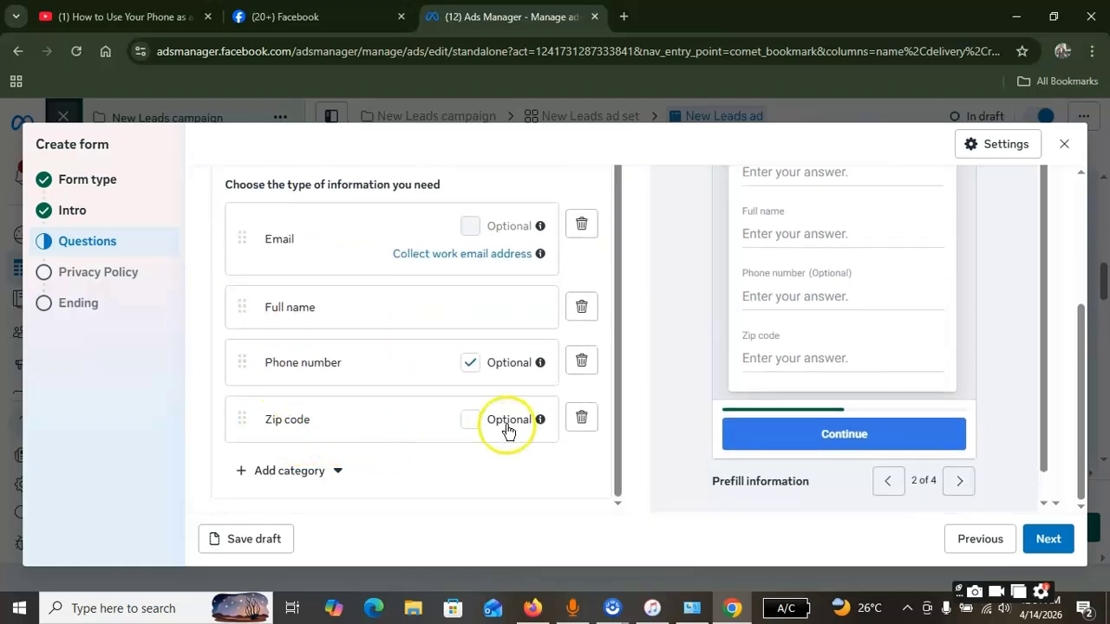
pyautogui.scroll(1, 460, 390)
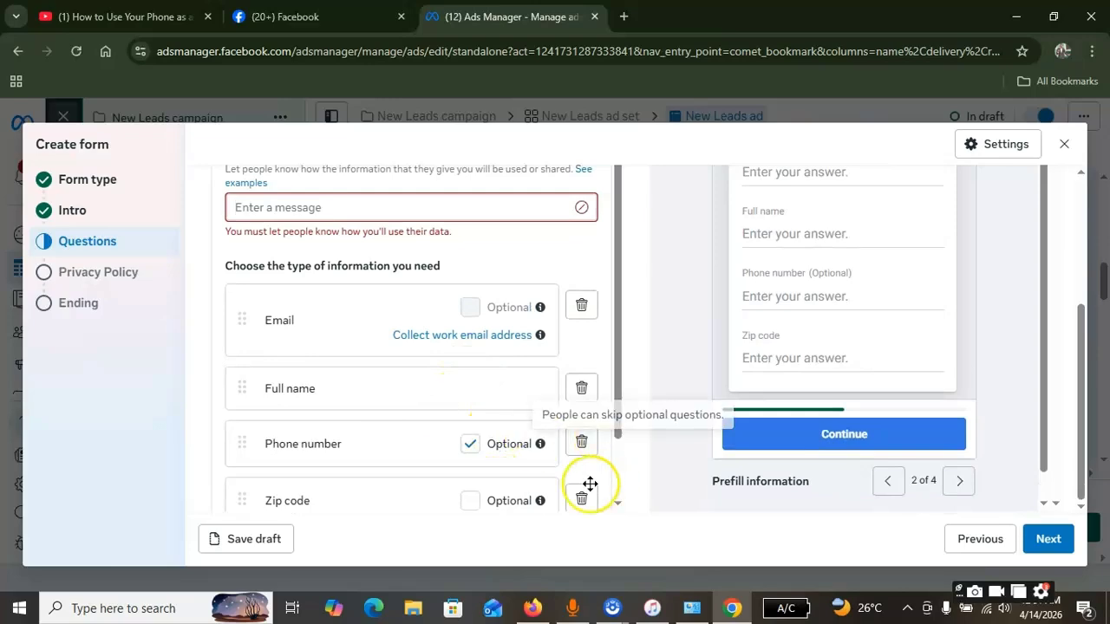
pyautogui.scroll(-1, 577, 455)
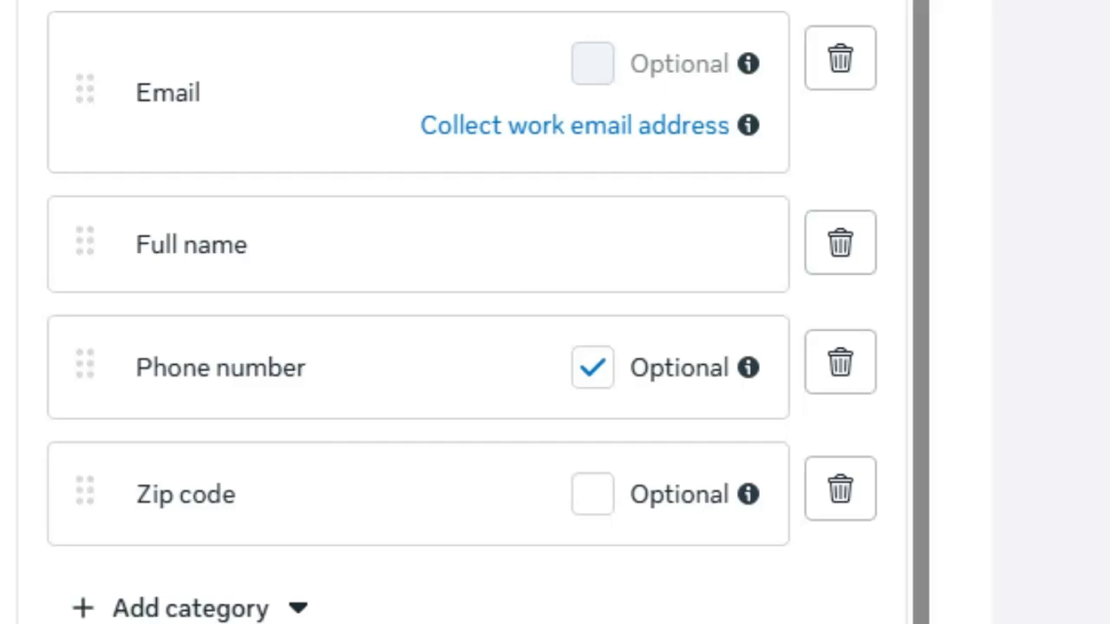
pyautogui.moveTo(666, 459); pyautogui.dragTo(908, 552)
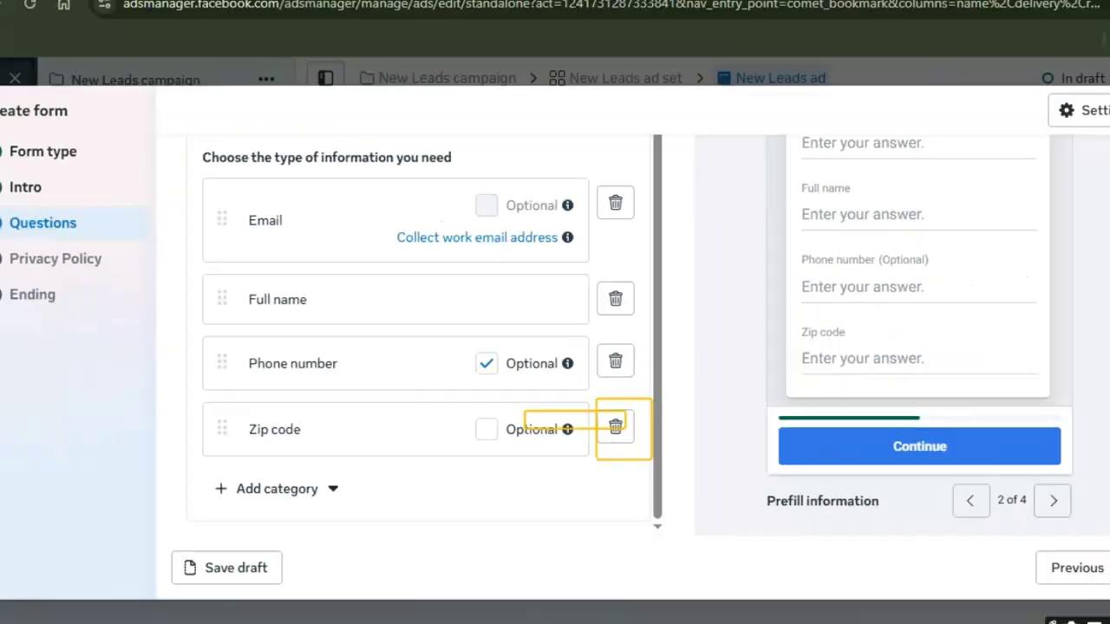
pyautogui.press('Escape')
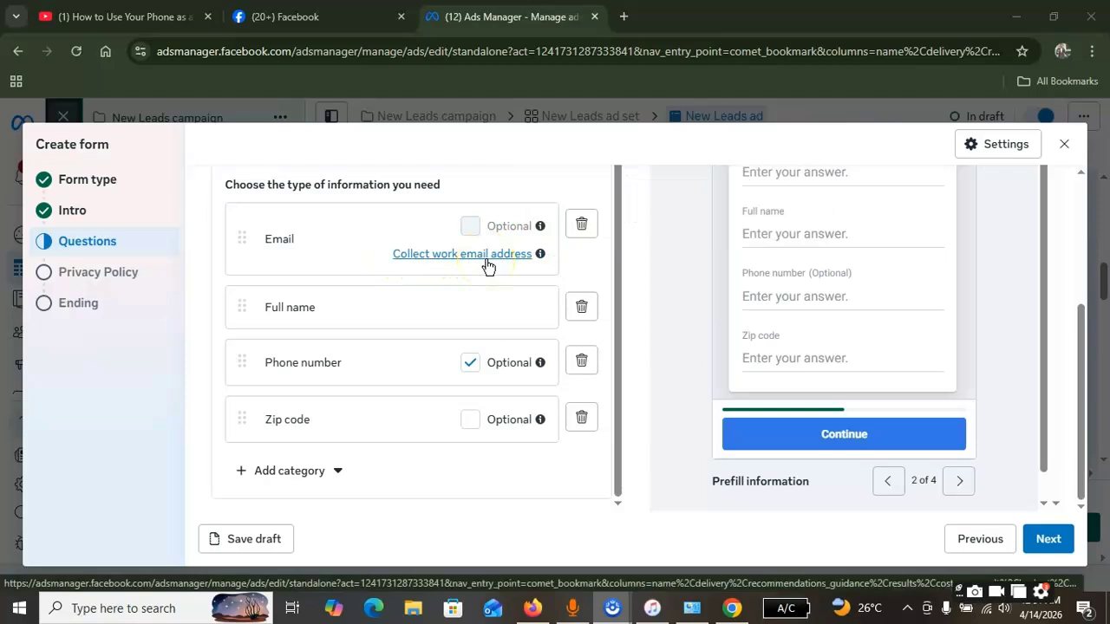
# - Look through the additional question categories on offer, including user information, work information and national ID number, without adding any
pyautogui.click(321, 477)
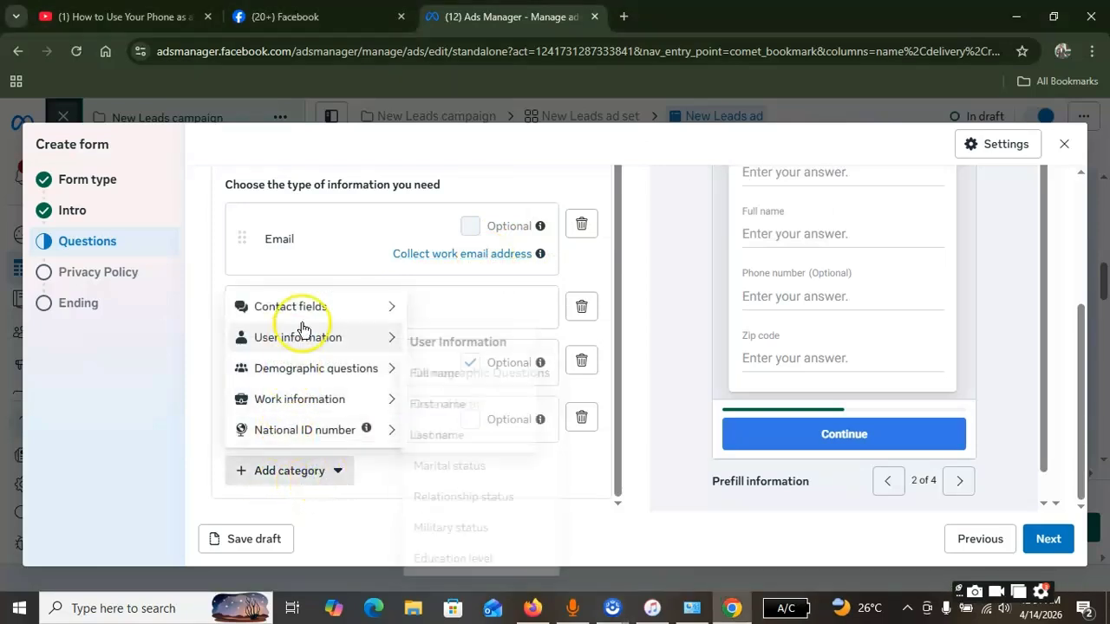
pyautogui.moveTo(329, 335)
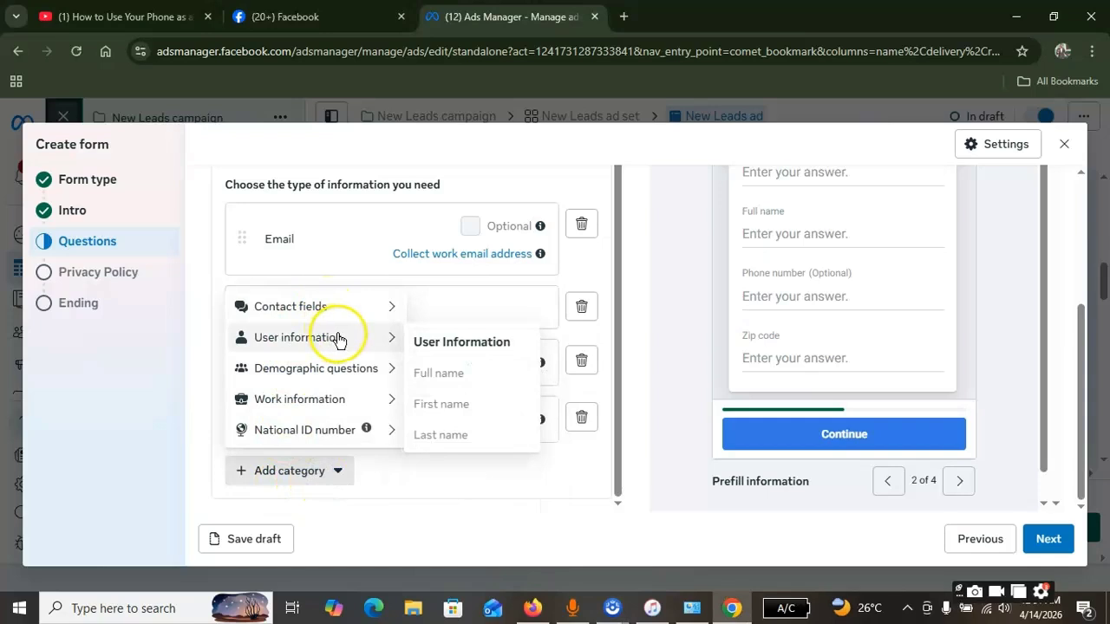
pyautogui.moveTo(327, 401)
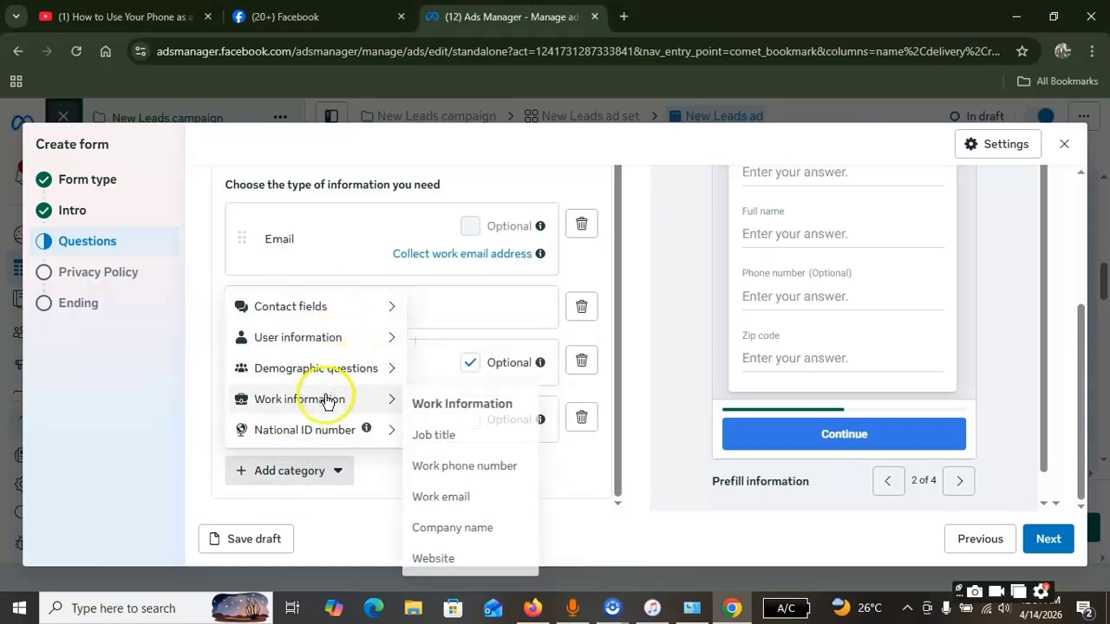
pyautogui.moveTo(299, 436)
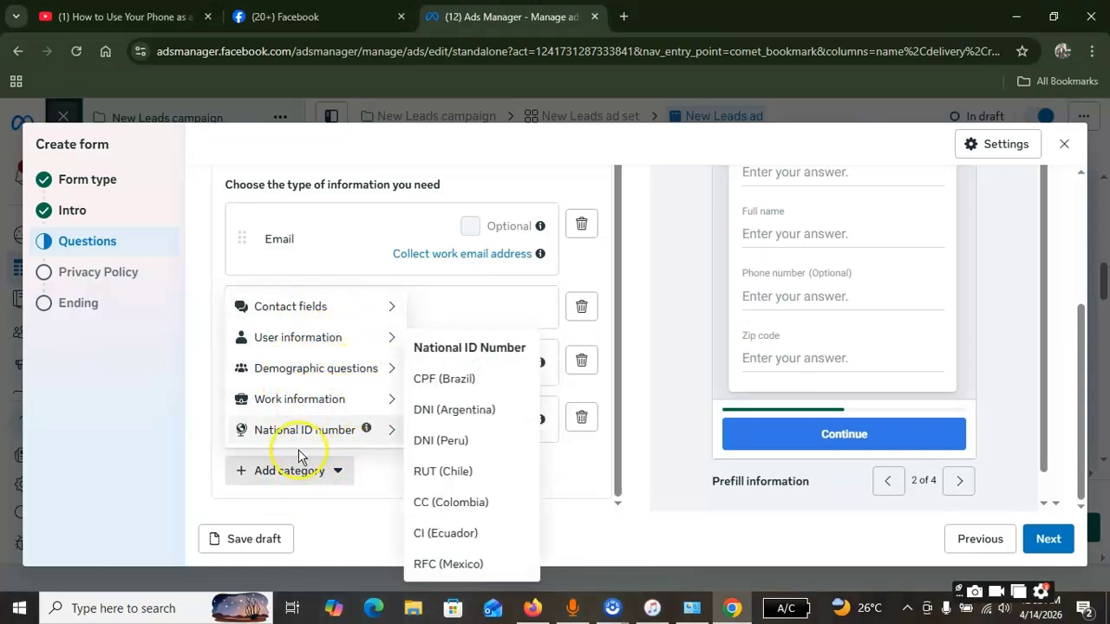
pyautogui.click(193, 329)
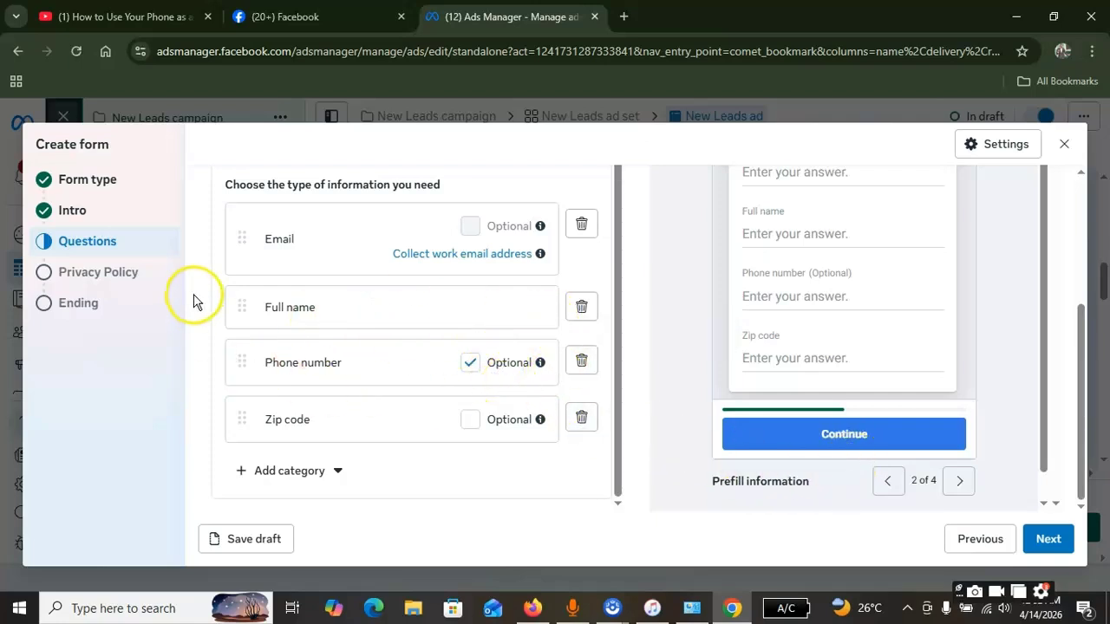
# - Proceed through the Privacy Policy section to the Ending section and review its additional action and WhatsApp account settings
pyautogui.click(1050, 539)
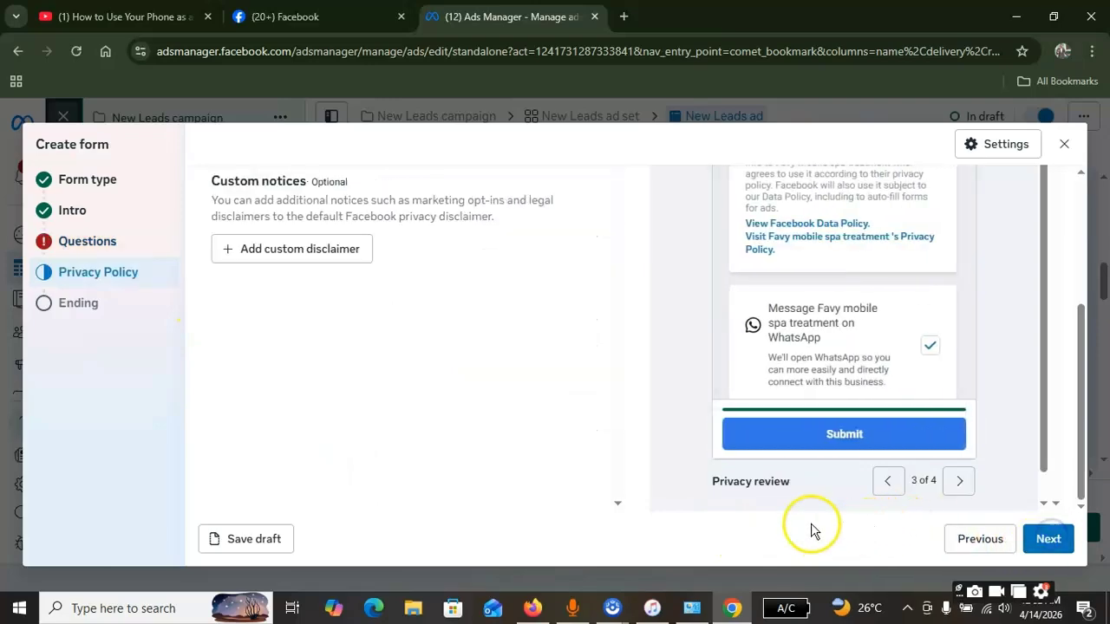
pyautogui.click(1032, 538)
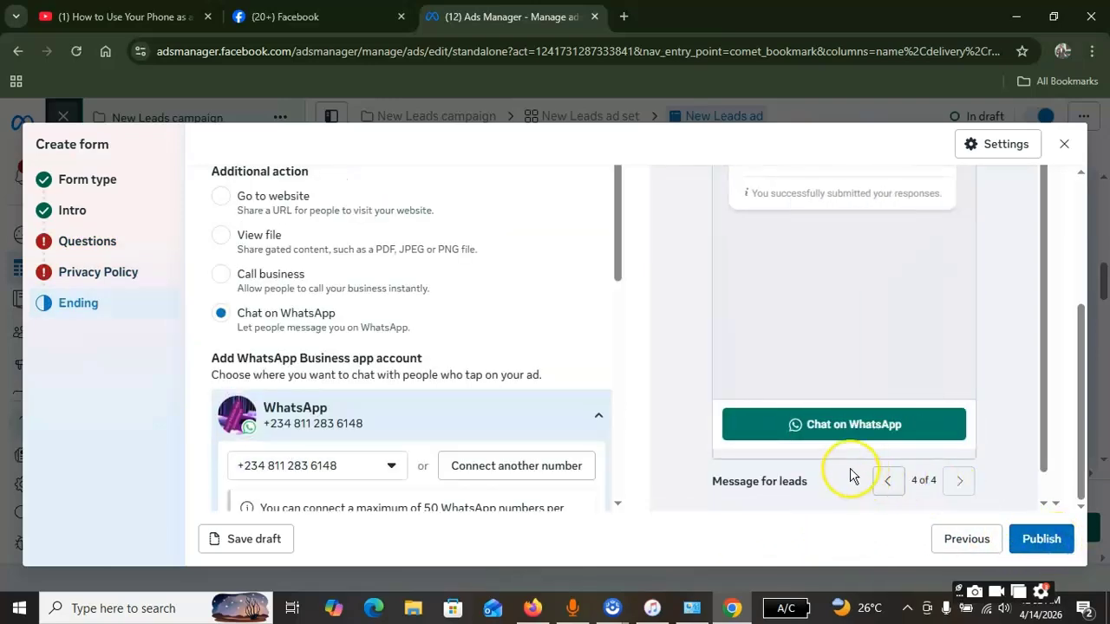
pyautogui.scroll(-4, 437, 381)
pyautogui.scroll(4, 426, 394)
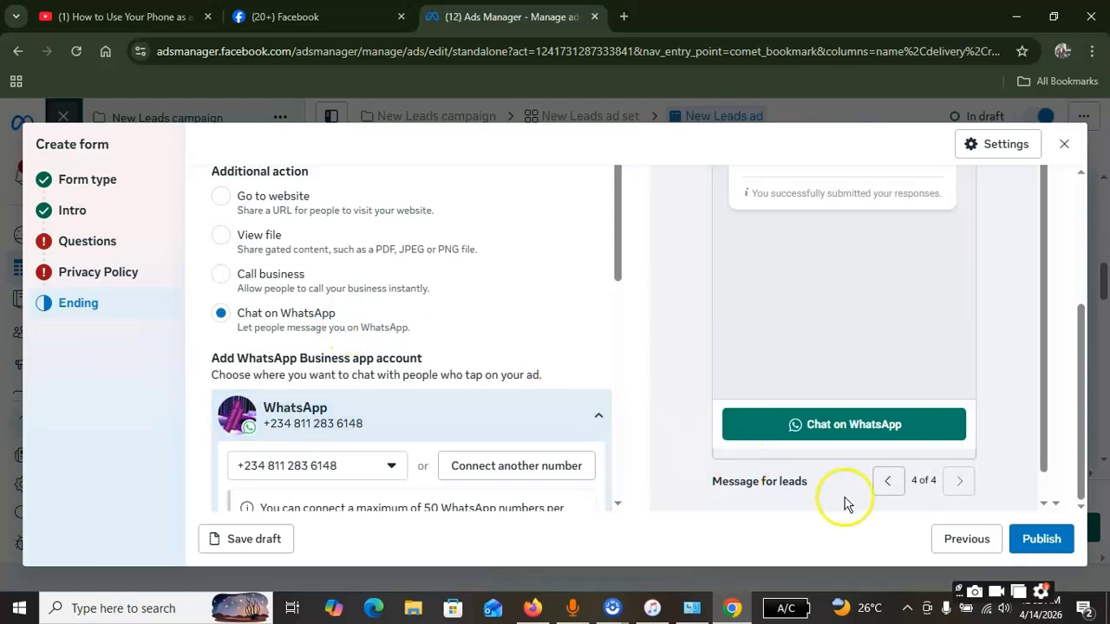
# - Try to publish the instant form, checking the Ending section's message for leads, additional action and call to action
pyautogui.click(1045, 539)
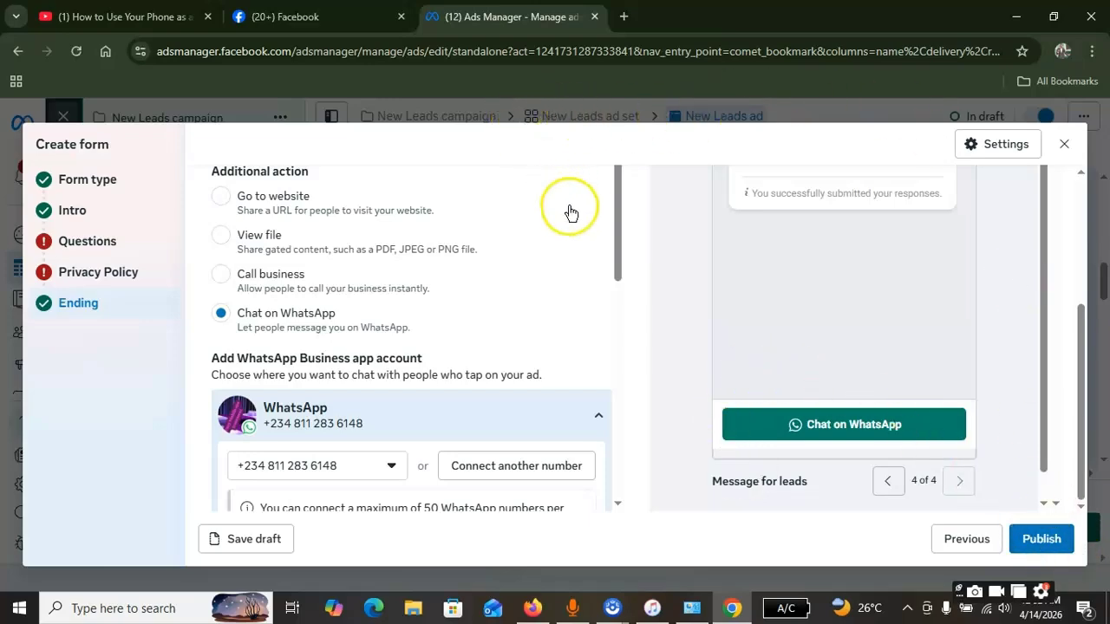
pyautogui.scroll(-5, 558, 301)
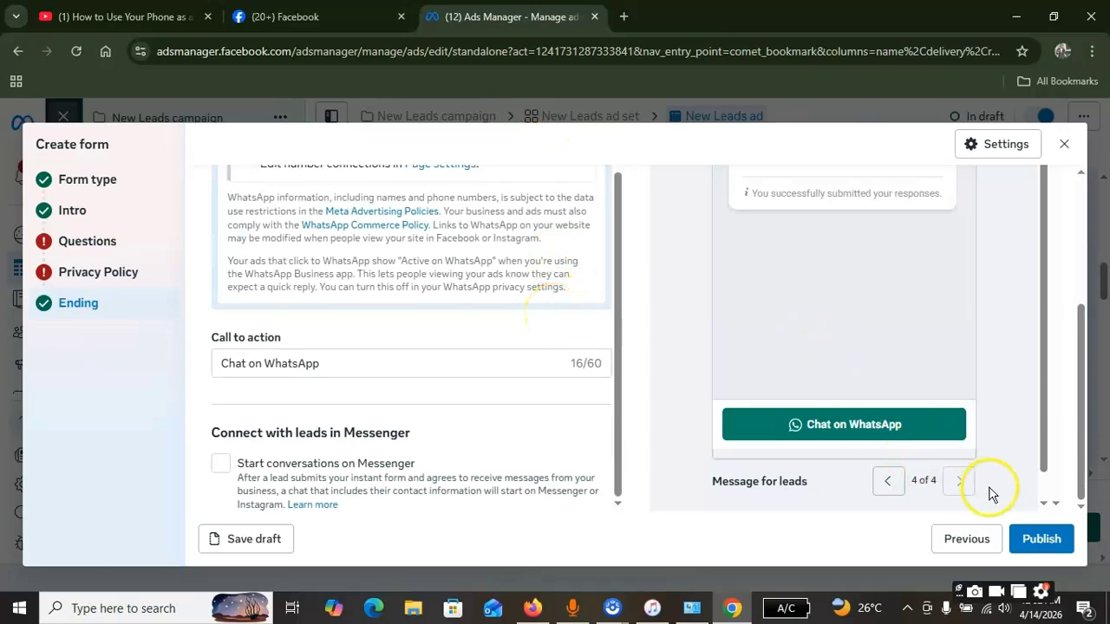
pyautogui.click(1051, 540)
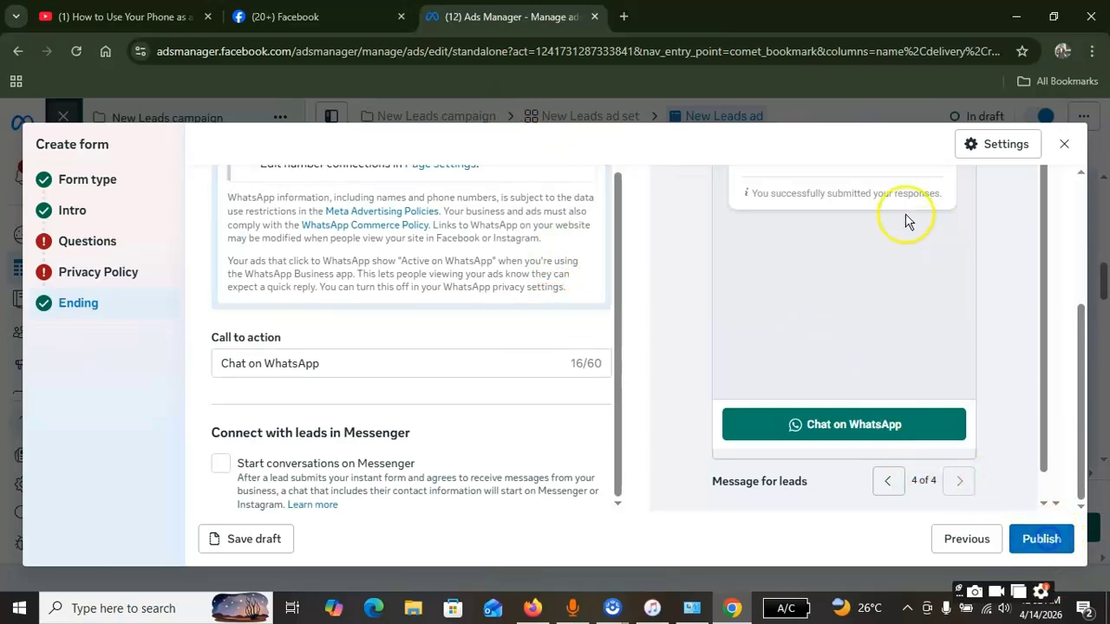
pyautogui.scroll(7, 695, 267)
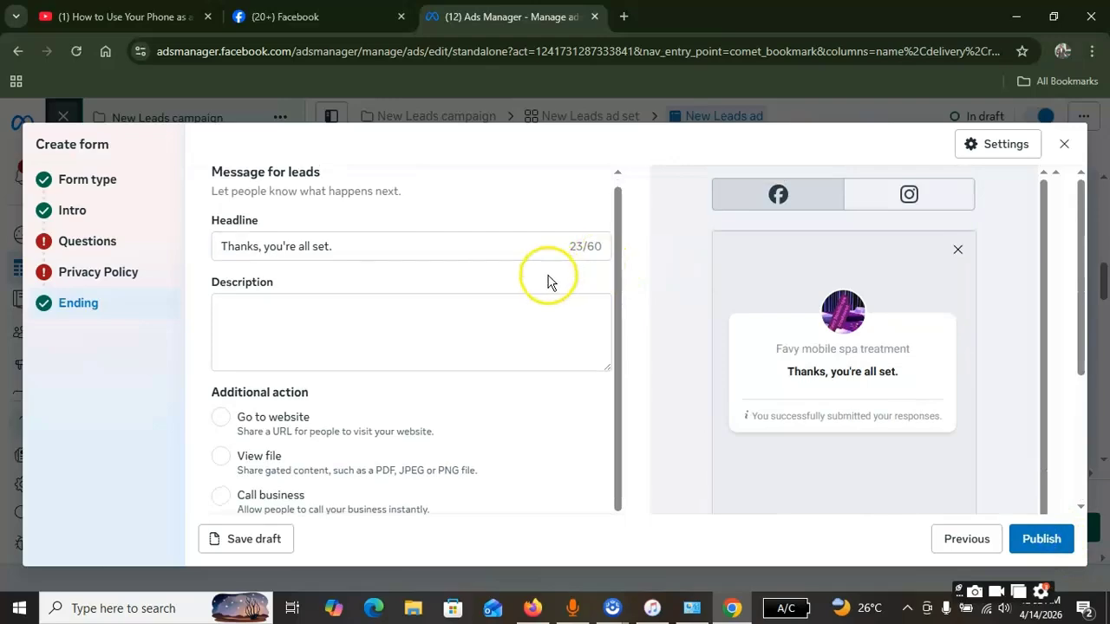
pyautogui.scroll(-4, 547, 324)
pyautogui.scroll(2, 547, 335)
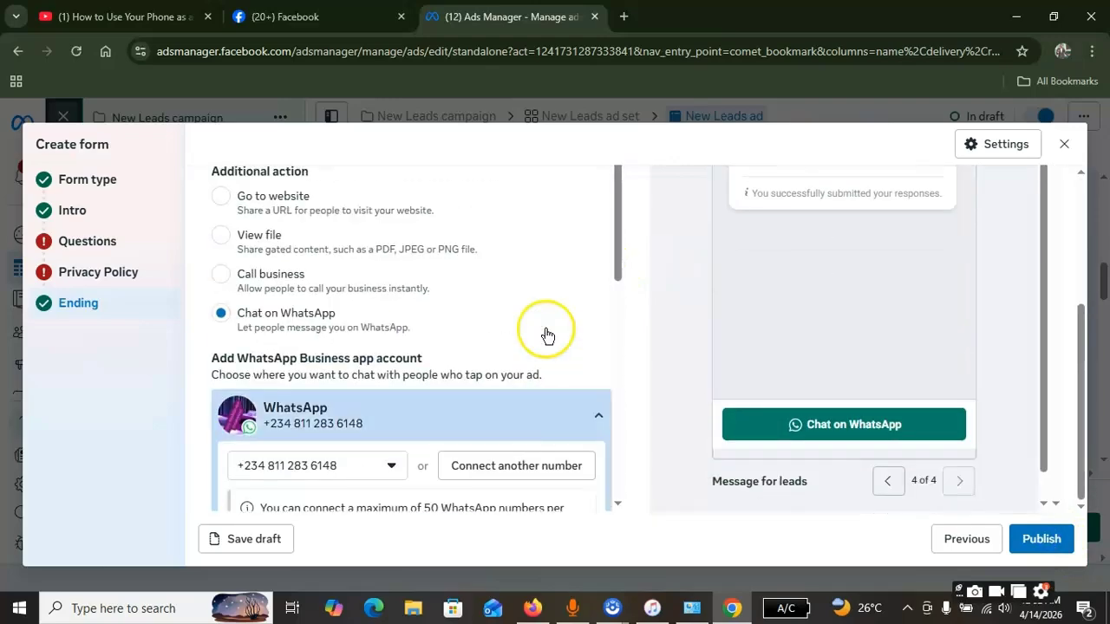
# - Close the instant form and discard the work in progress, returning to the ad's Destination section
pyautogui.click(1064, 145)
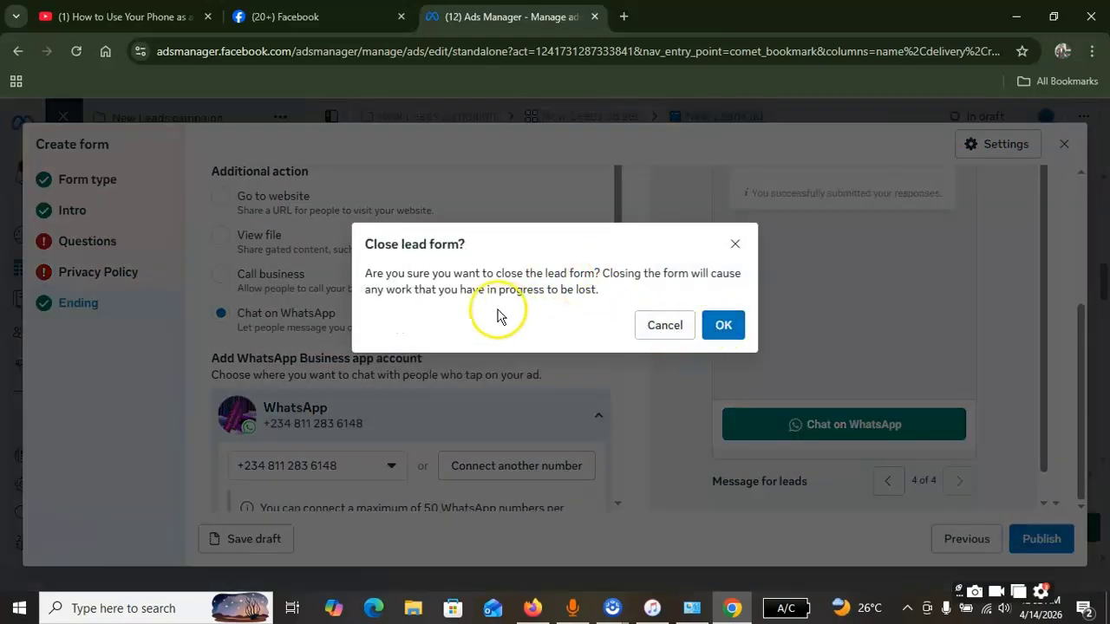
pyautogui.click(721, 327)
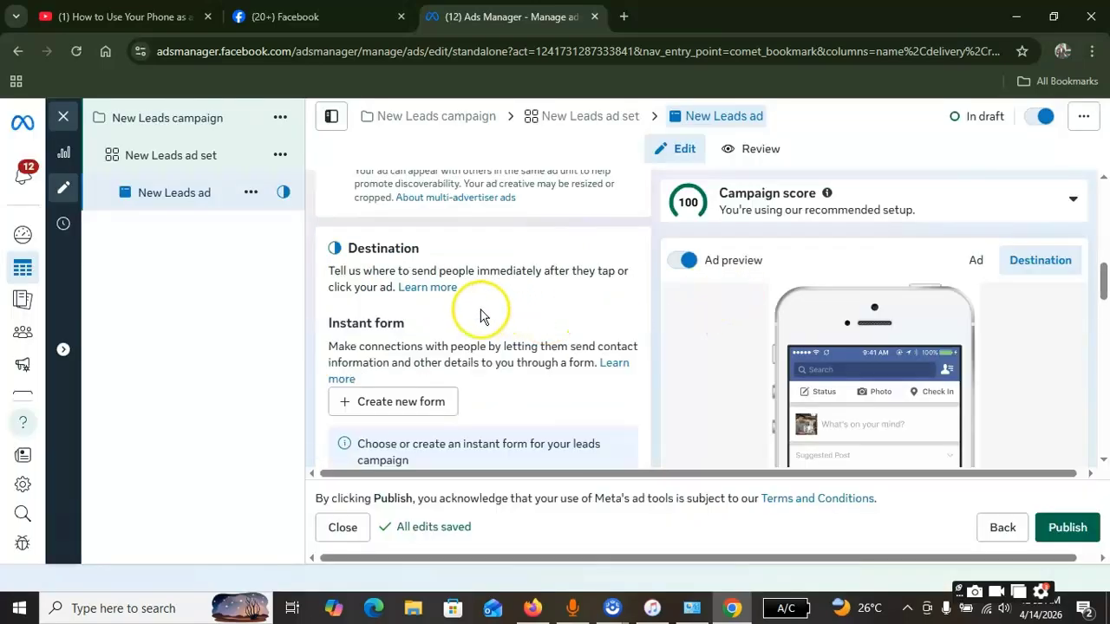
# - Set the ad creative to the existing Facebook video post "Mobile massage & spa services design to relax, heal and refresh you" from 3 Oct 2025
pyautogui.scroll(-2, 378, 320)
pyautogui.scroll(-5, 449, 278)
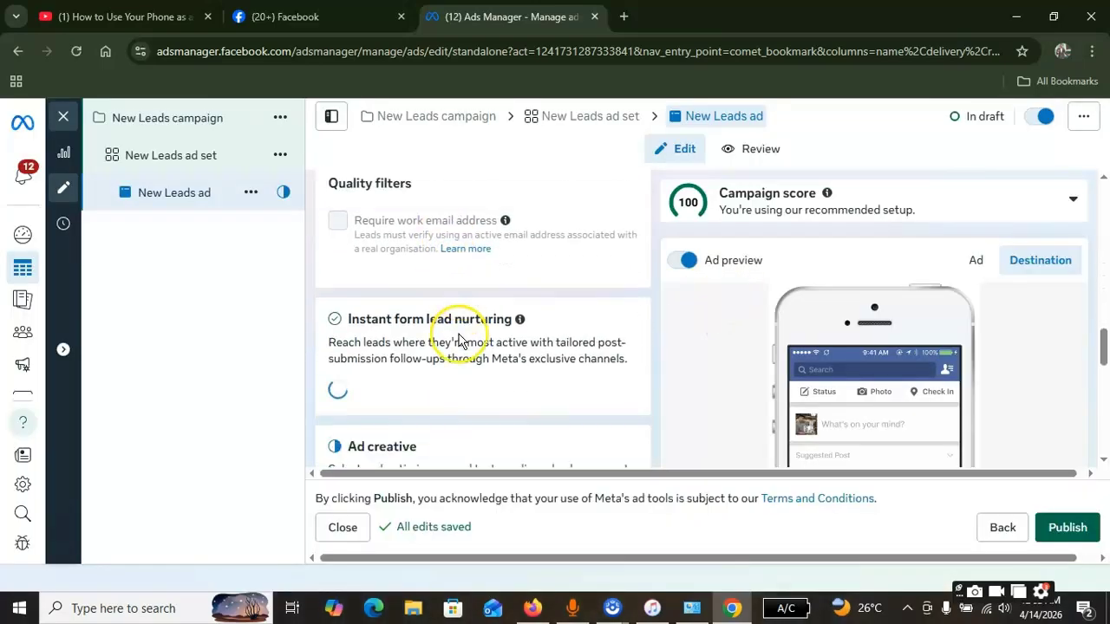
pyautogui.scroll(-2, 447, 381)
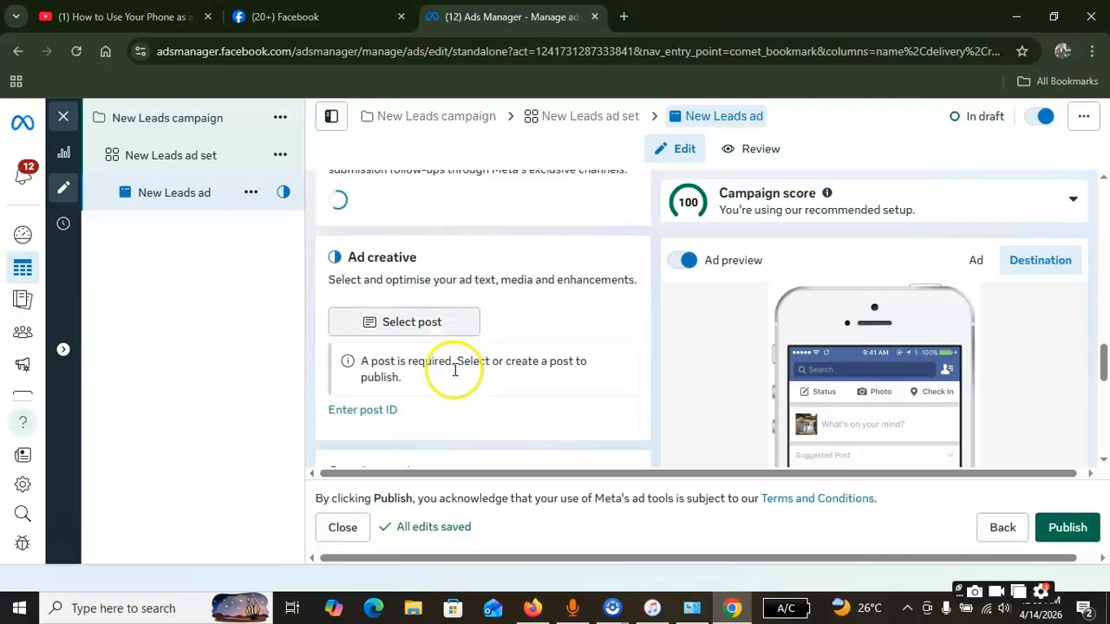
pyautogui.click(432, 330)
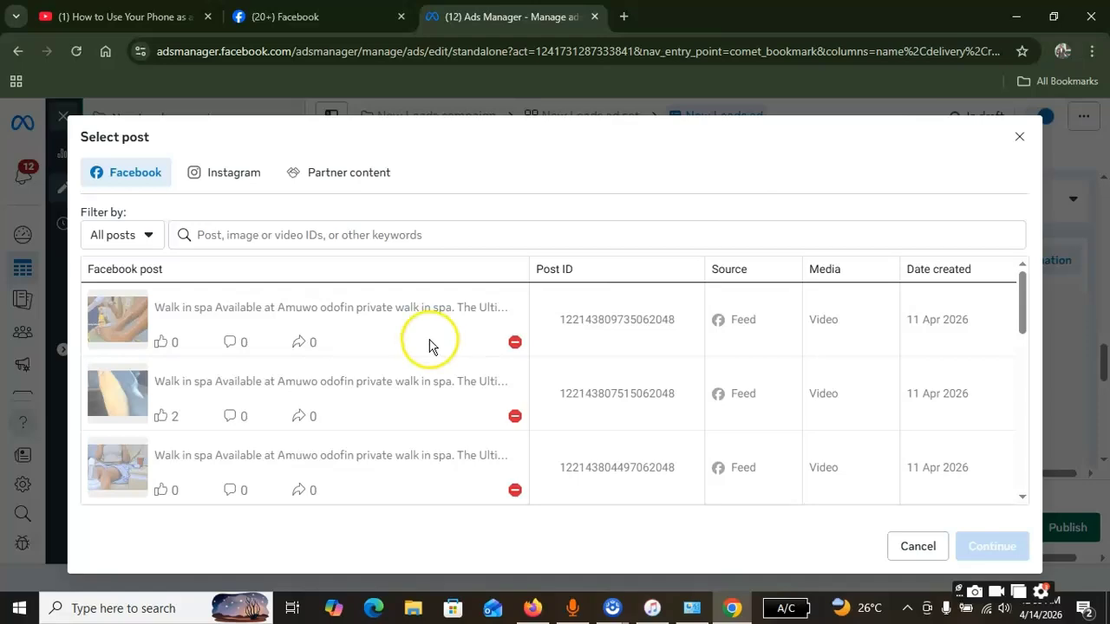
pyautogui.scroll(-10, 429, 345)
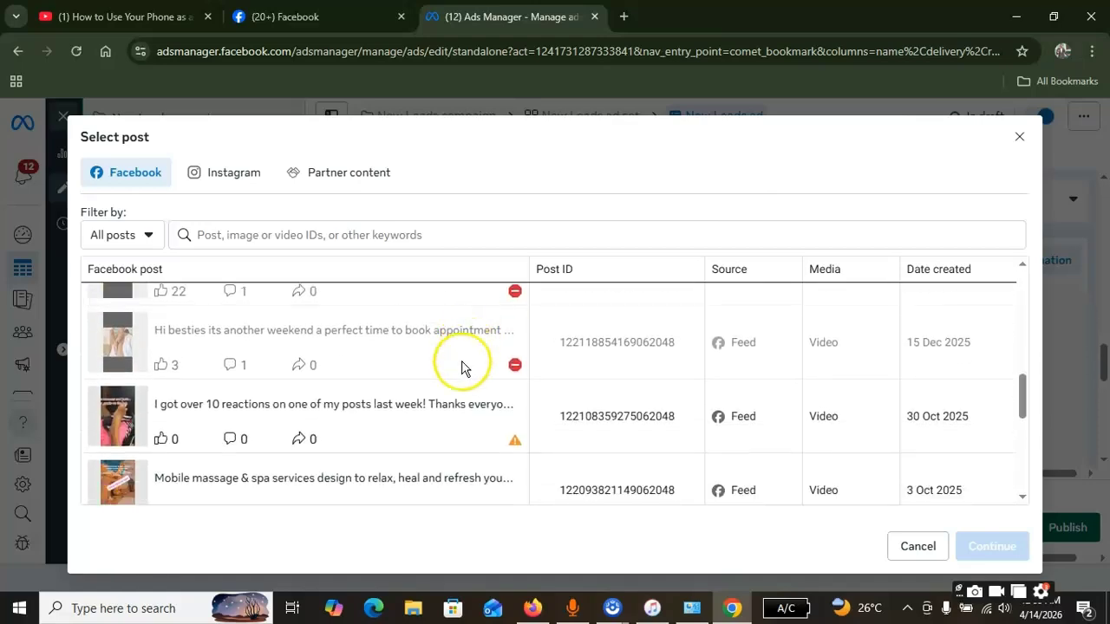
pyautogui.scroll(-2, 457, 373)
pyautogui.scroll(1, 442, 375)
pyautogui.click(415, 422)
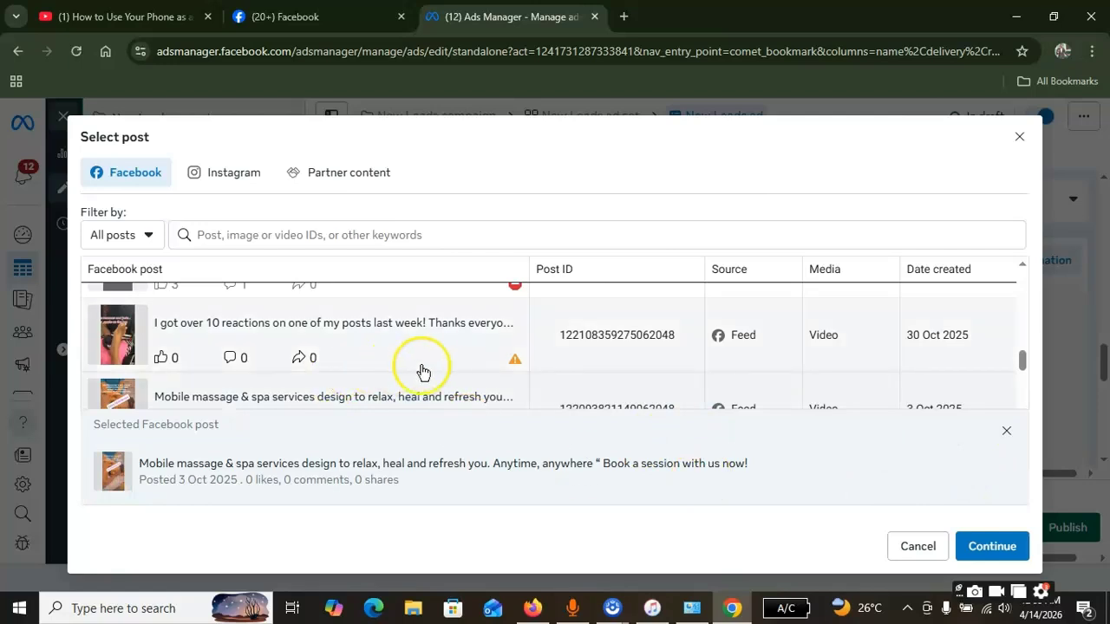
pyautogui.scroll(2, 425, 368)
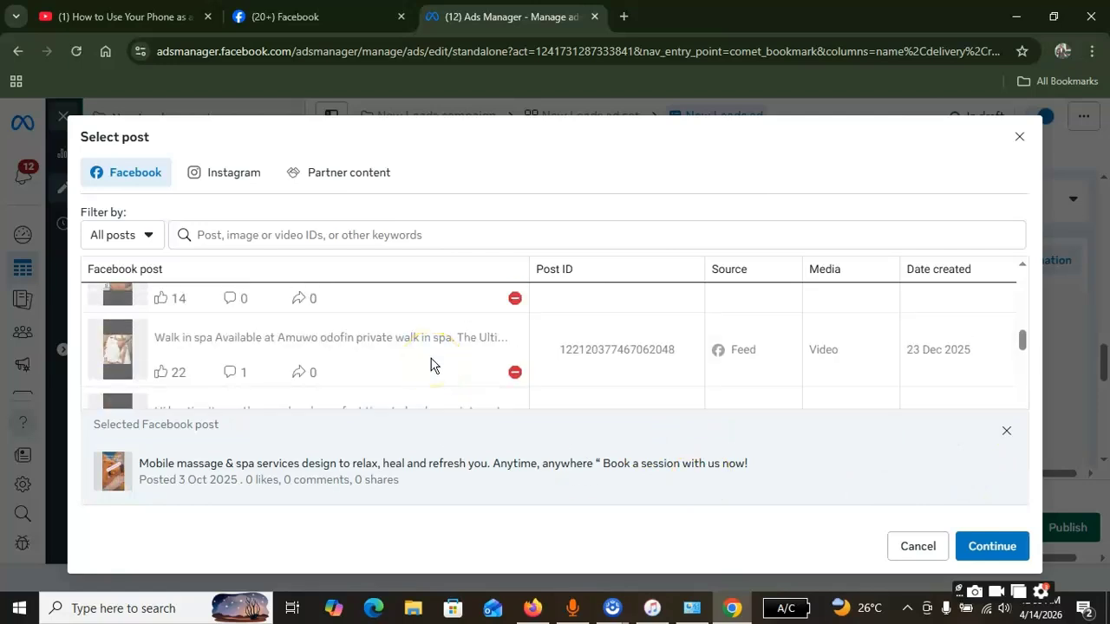
pyautogui.scroll(-3, 438, 347)
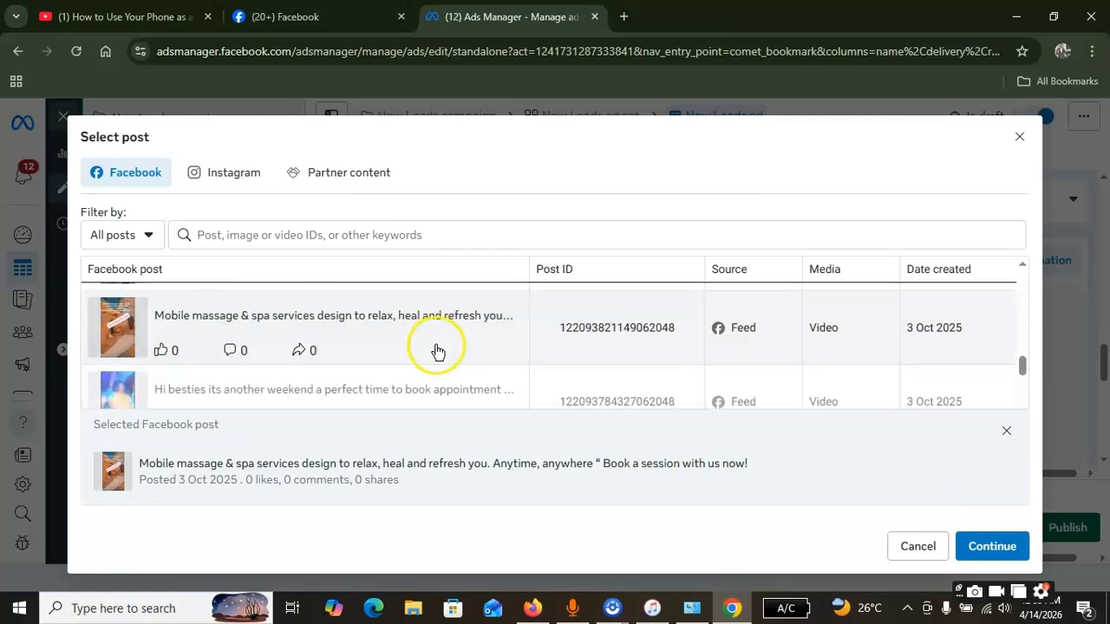
pyautogui.scroll(3, 438, 352)
pyautogui.scroll(-2, 429, 351)
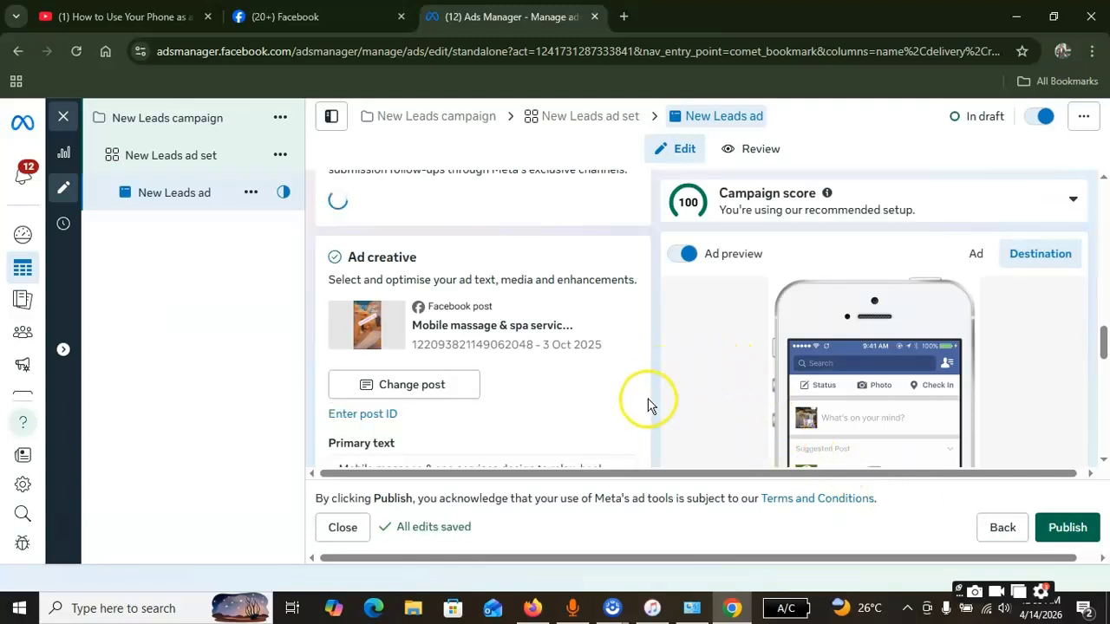
# - Review the ad's primary text, call to action, creative enhancements, creative testing and tracking settings alongside the ad preview
pyautogui.scroll(-2, 755, 329)
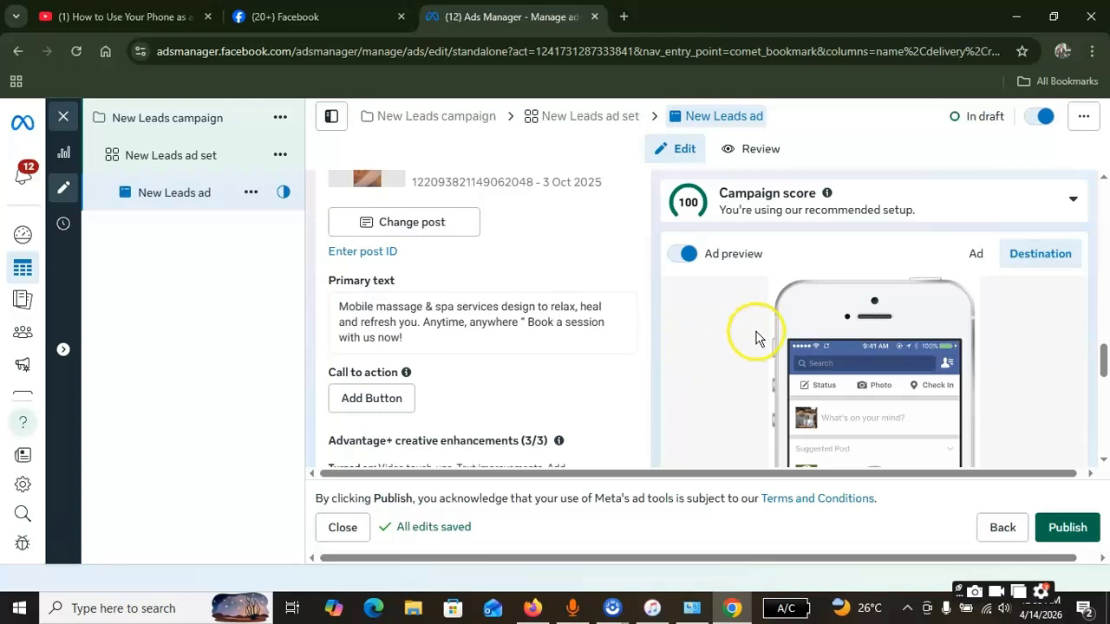
pyautogui.scroll(-2, 755, 338)
pyautogui.scroll(-2, 633, 351)
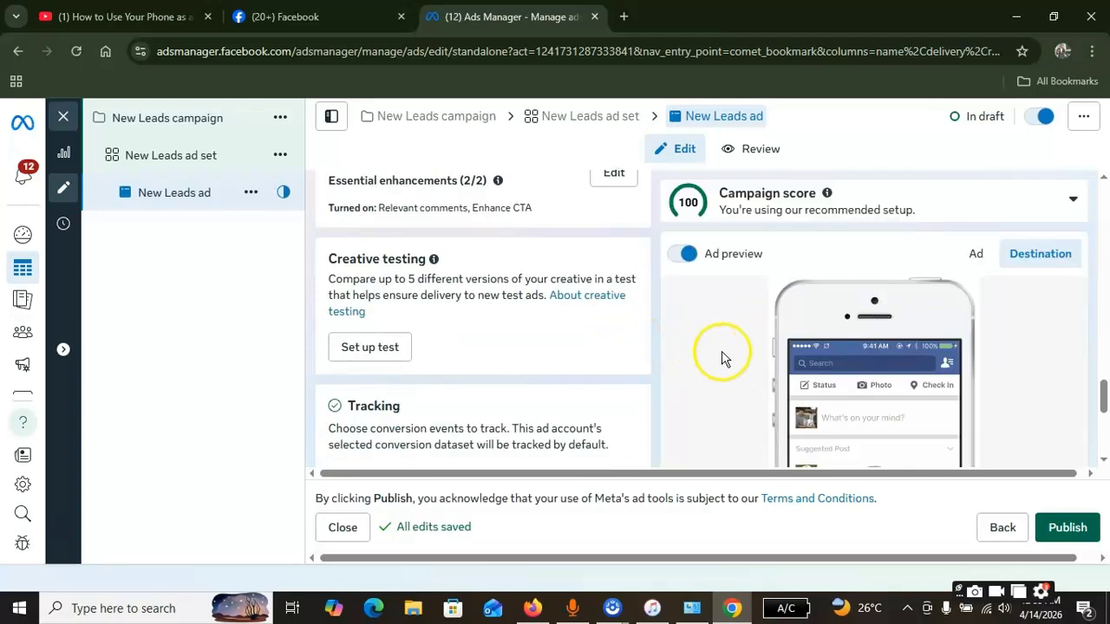
pyautogui.scroll(-3, 737, 359)
pyautogui.scroll(-2, 784, 368)
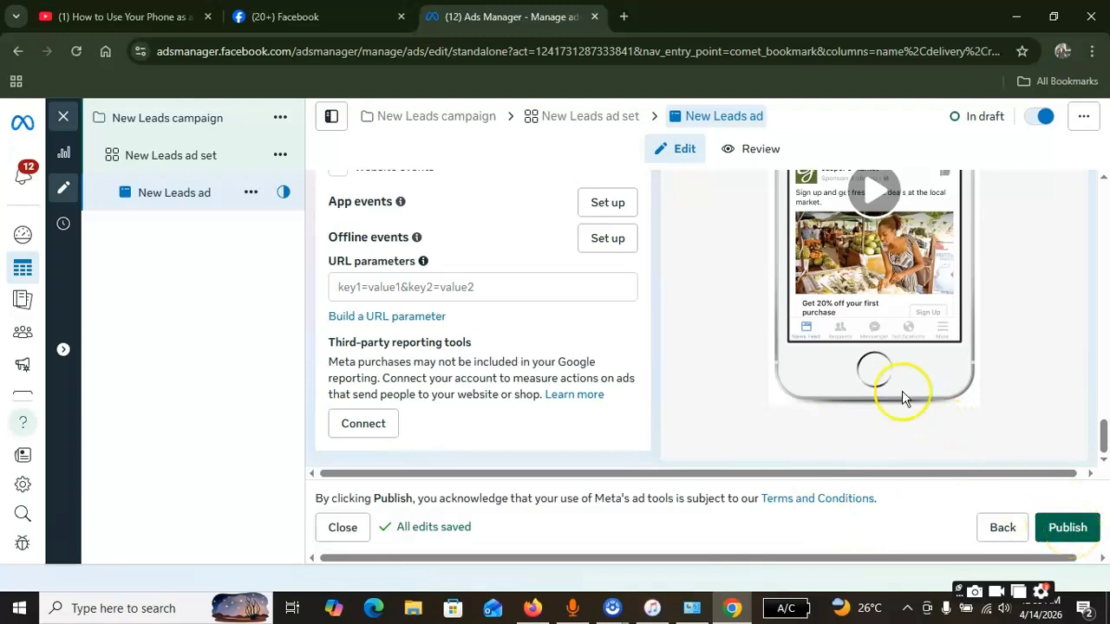
pyautogui.scroll(4, 688, 293)
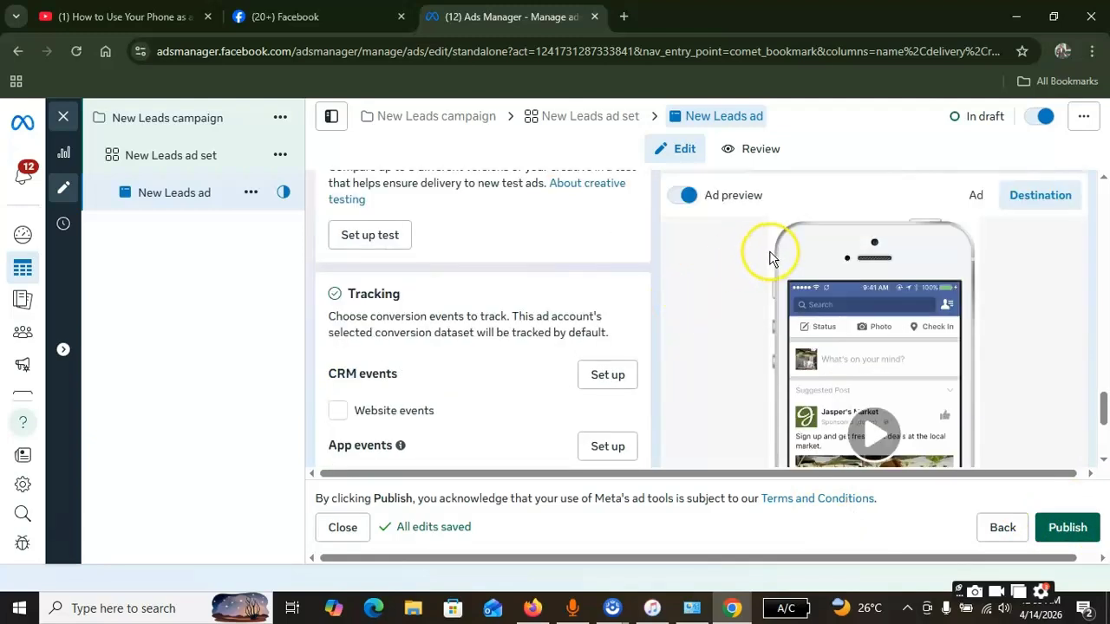
pyautogui.scroll(5, 598, 300)
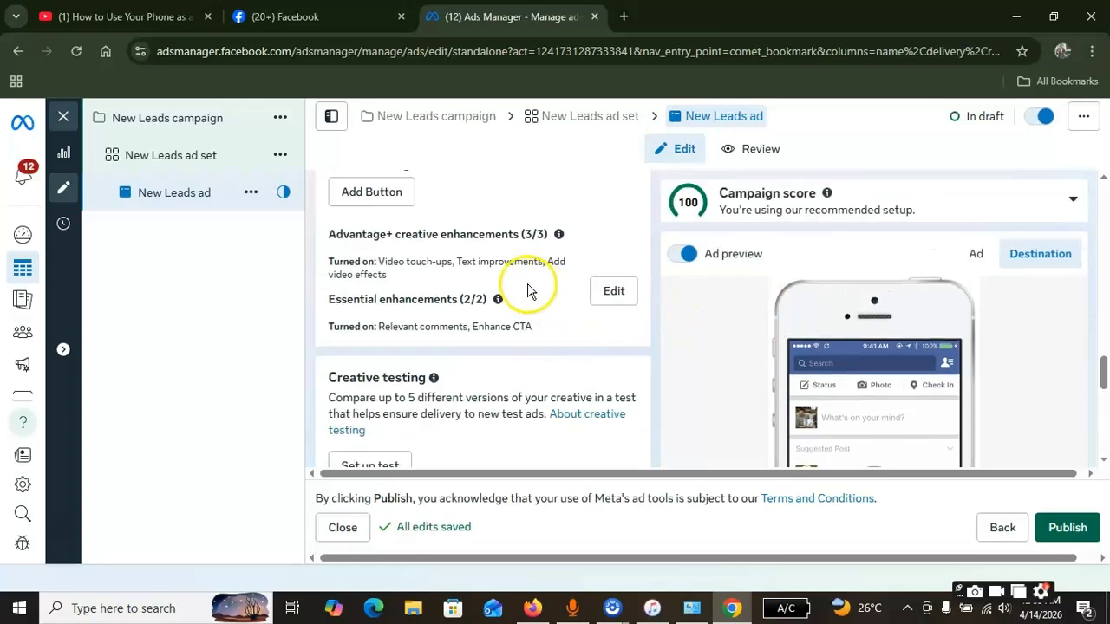